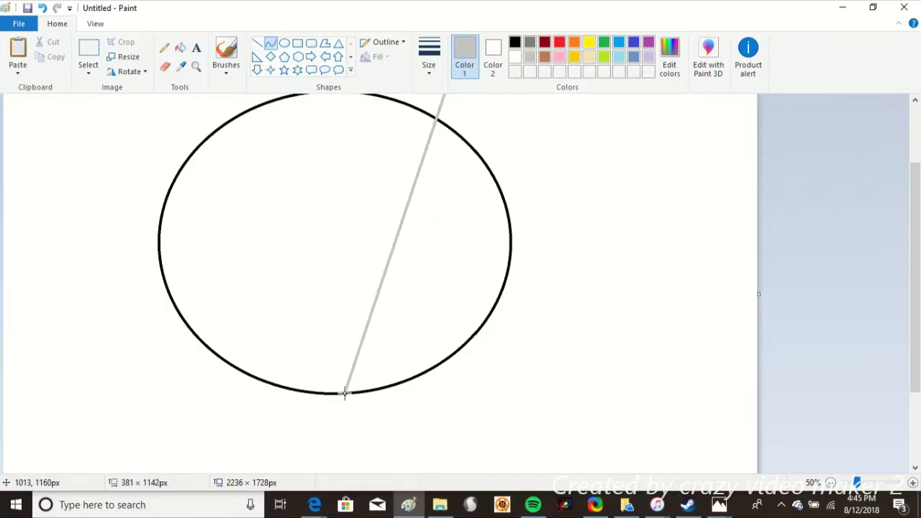
Try a light gray curve from the horn tip to the ellipse's bottom, bowed outward past its right side.
scroll(553, 315, up, 2)
drag(553, 314, 515, 316)
scroll(516, 316, down, 3)
scroll(697, 309, up, 3)
click(697, 309)
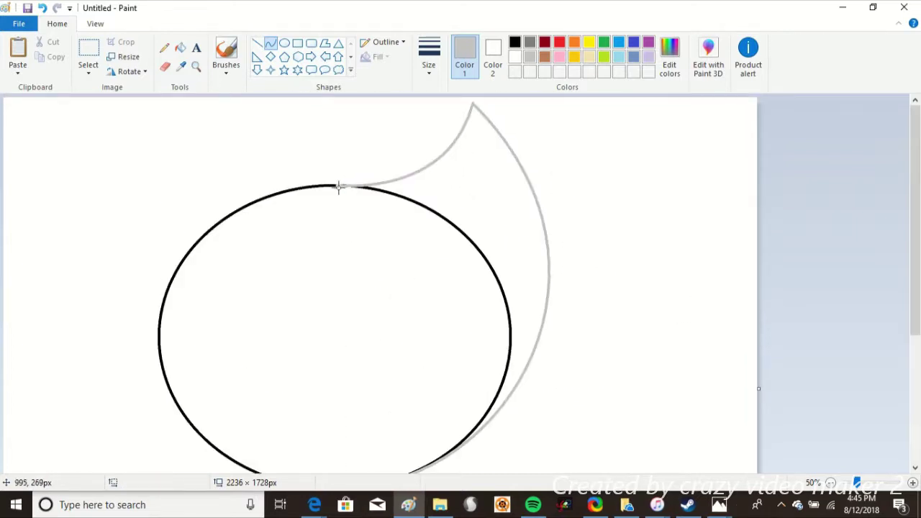
Try a light gray curve from the ellipse's top to its bottom, bowed toward the left side.
drag(336, 186, 340, 484)
scroll(339, 391, down, 2)
scroll(338, 390, up, 2)
drag(339, 391, 202, 249)
scroll(202, 249, down, 2)
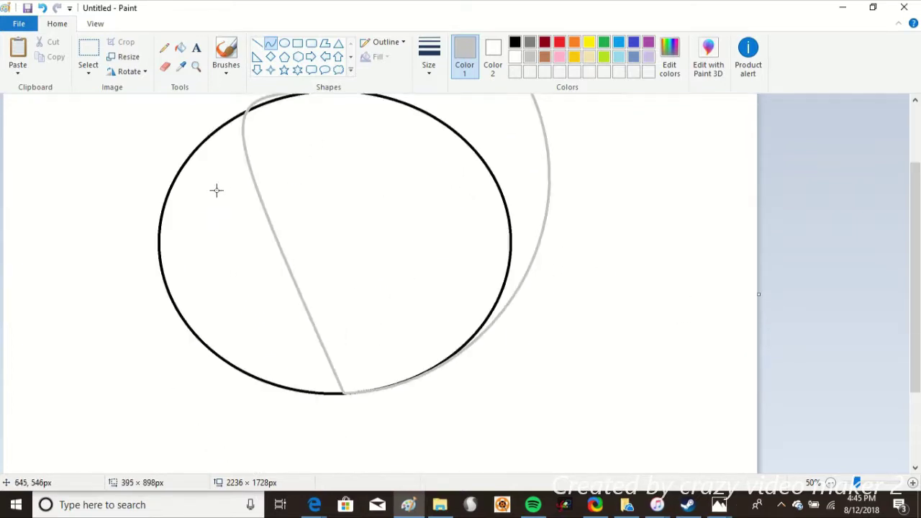
drag(215, 286, 150, 507)
scroll(150, 410, up, 2)
Try to erase the ellipse's black arcs with white fills, and undo back to the plain ellipse.
click(180, 47)
click(366, 189)
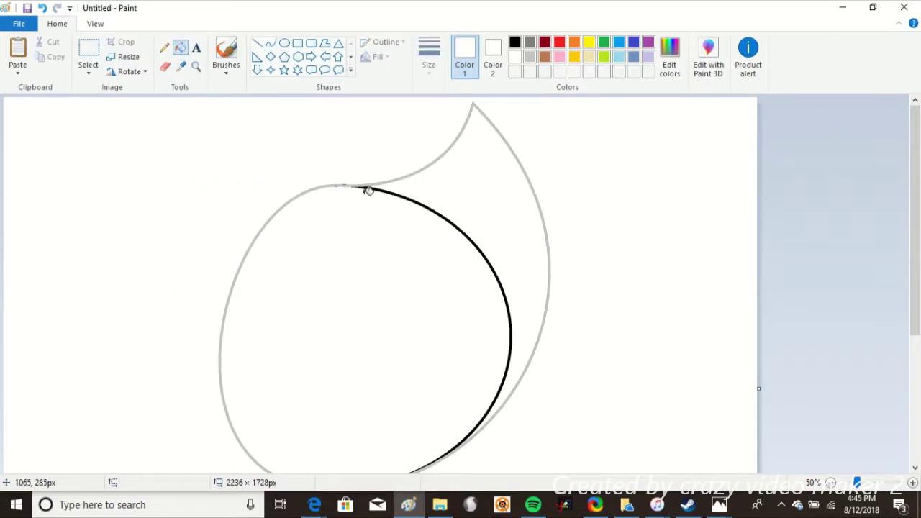
click(42, 8)
click(42, 8)
Draw a dark gray curve from the ellipse's top to its bottom, bowed slightly to the left.
click(270, 43)
click(529, 41)
scroll(402, 143, down, 4)
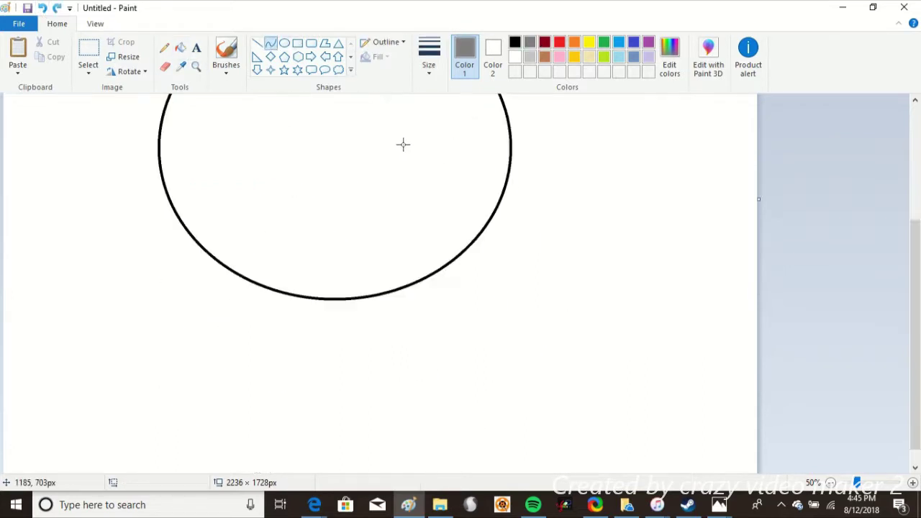
scroll(403, 144, up, 4)
scroll(402, 203, down, 4)
click(284, 43)
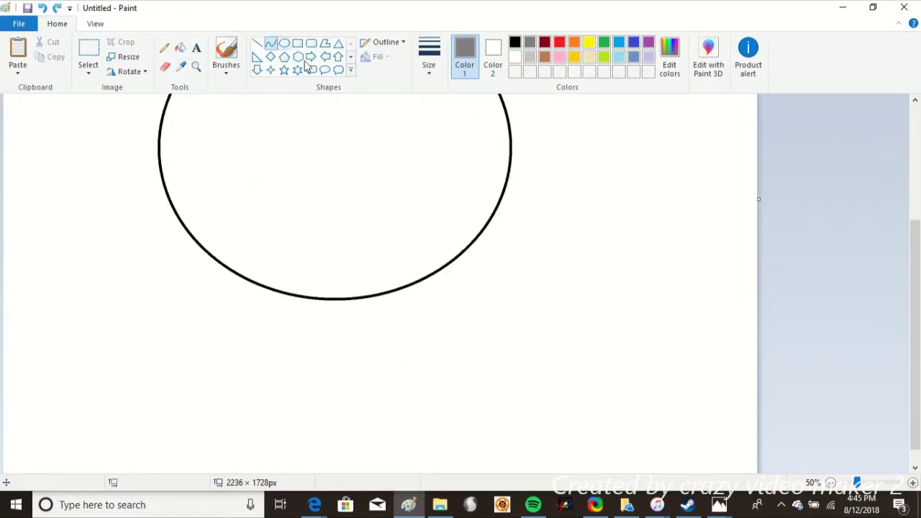
scroll(453, 162, up, 4)
scroll(329, 394, down, 4)
mouse_move(341, 186)
mouse_down()
mouse_move(328, 394)
mouse_move(335, 390)
mouse_move(302, 304)
mouse_up()
scroll(303, 305, up, 4)
scroll(314, 181, down, 4)
click(314, 305)
scroll(437, 265, up, 4)
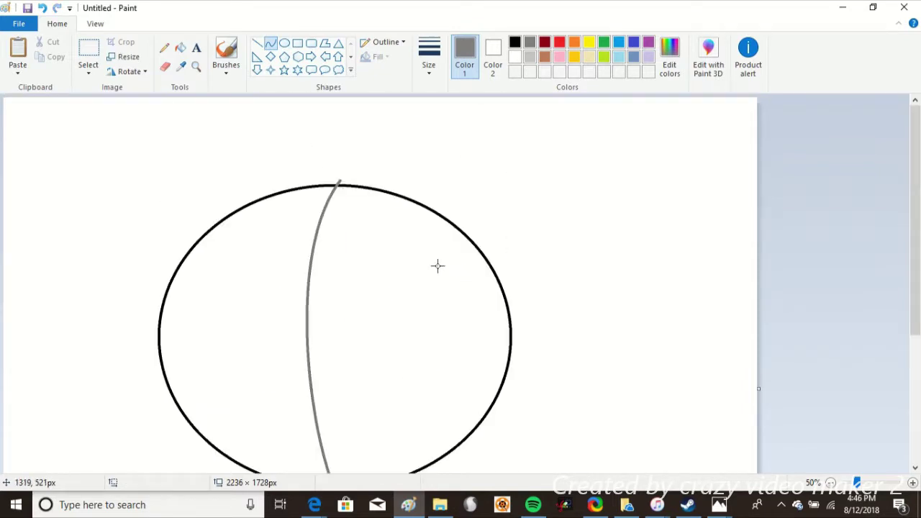
Draw the left half's outline with dark gray curves, rising from the ellipse's top to a pointed tip and sweeping down to its bottom.
drag(274, 161, 134, 105)
drag(216, 183, 206, 194)
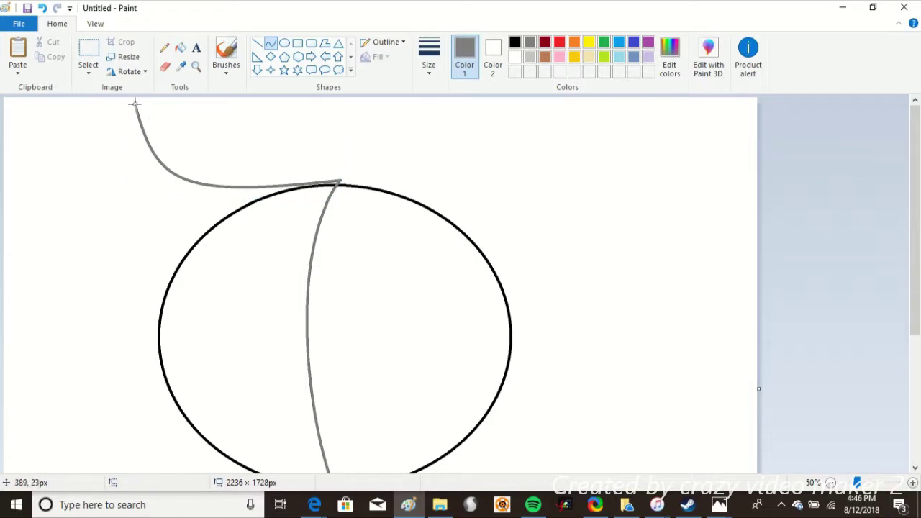
scroll(135, 105, down, 4)
mouse_move(134, 105)
mouse_down()
mouse_move(335, 396)
mouse_move(56, 261)
mouse_move(136, 314)
mouse_up()
scroll(335, 397, up, 4)
scroll(56, 261, down, 4)
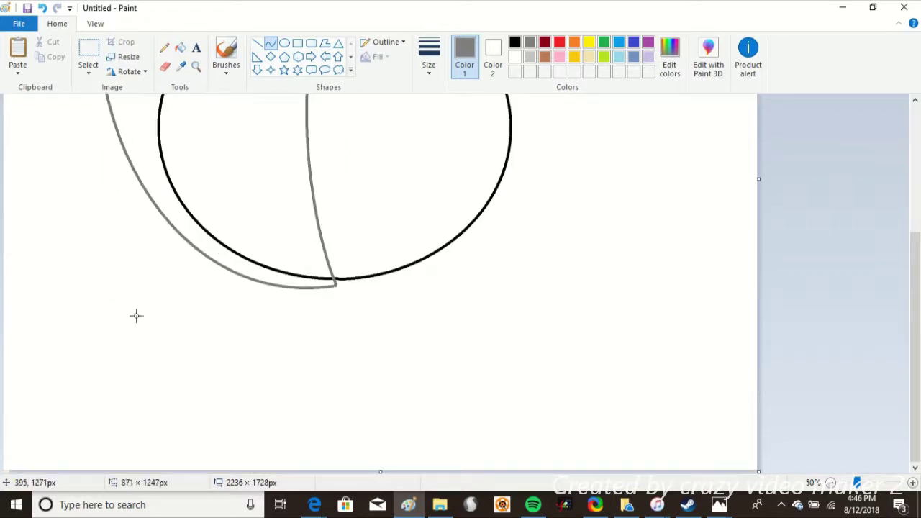
scroll(136, 315, up, 3)
Sample the canvas white and fill the ellipse's left arc with it to erase the arc.
click(181, 66)
click(215, 122)
click(180, 47)
click(159, 316)
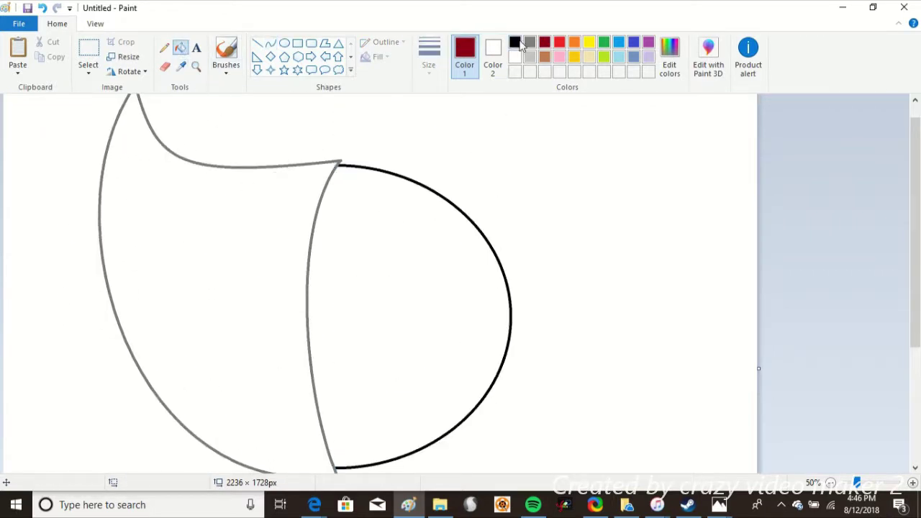
Recolor the dark gray outline of the left half black with the fill tool.
click(413, 137)
click(41, 8)
click(337, 168)
Draw the right half's outline with dark gray curves, rising to a jagged, notched tip and sweeping down to the ellipse's bottom.
click(270, 43)
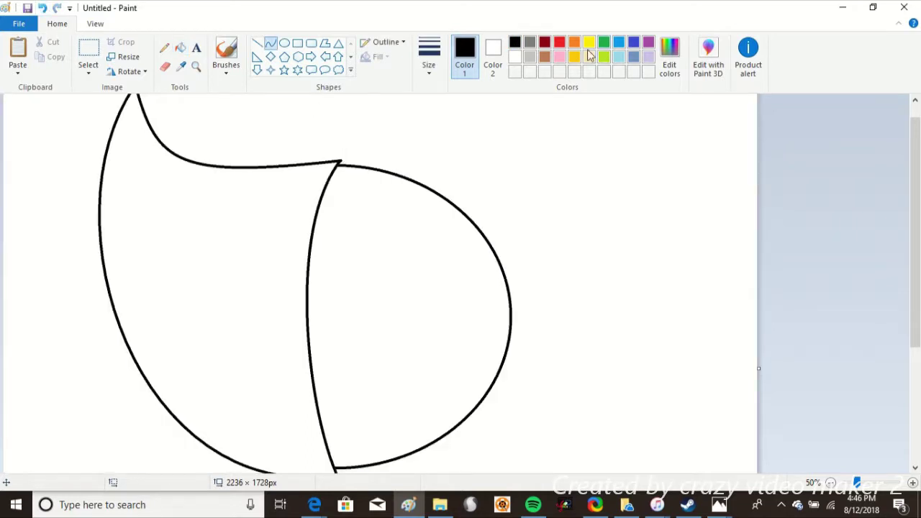
mouse_move(383, 173)
mouse_down()
mouse_move(556, 103)
mouse_move(554, 144)
mouse_move(456, 139)
mouse_up()
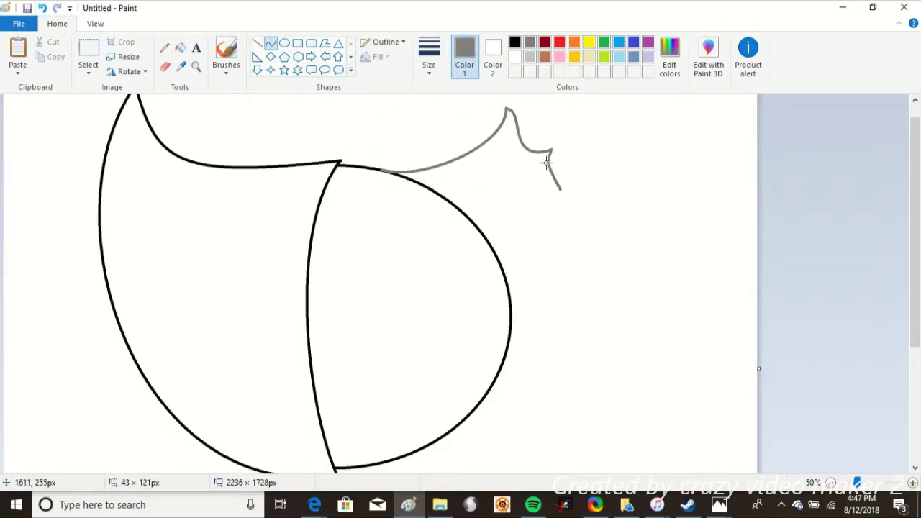
drag(561, 191, 335, 468)
click(559, 399)
click(559, 399)
scroll(441, 376, down, 2)
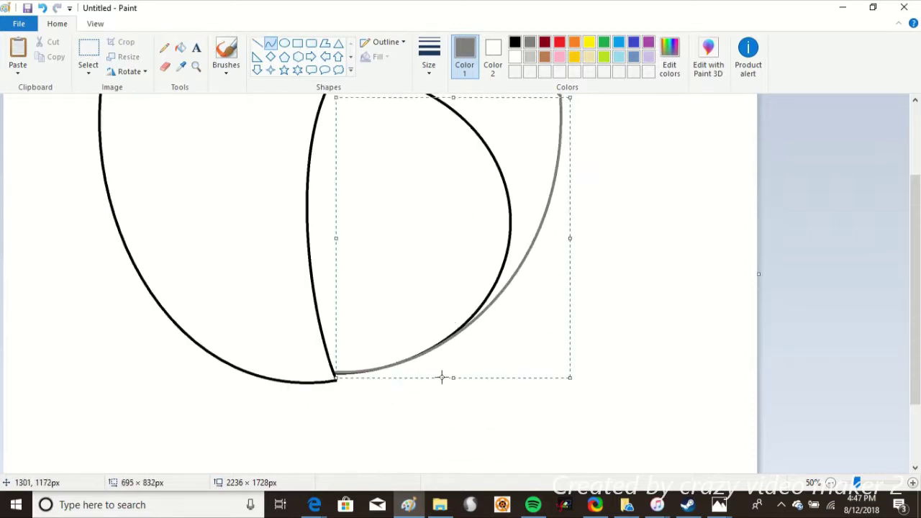
click(676, 336)
scroll(597, 269, up, 2)
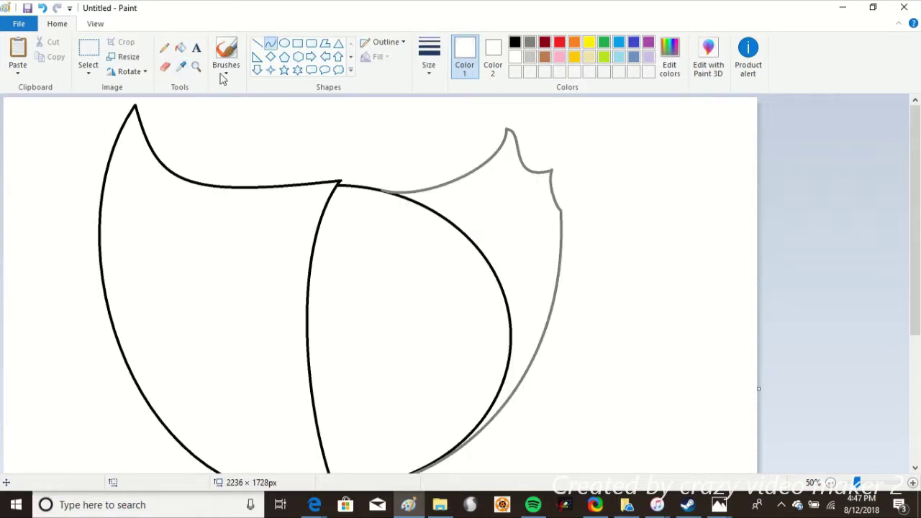
Try to erase the ellipse's right arc with a white fill, and undo it.
click(180, 48)
click(323, 183)
key(ctrl+z)
Separate both ends of the ellipse's right arc with short dark gray lines and erase the arc with a white fill.
click(195, 66)
click(372, 225)
click(257, 43)
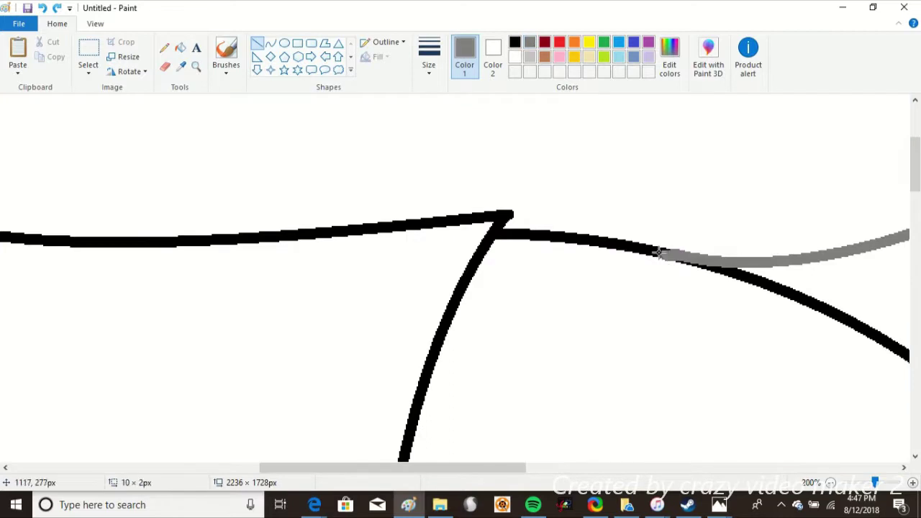
click(180, 65)
click(711, 401)
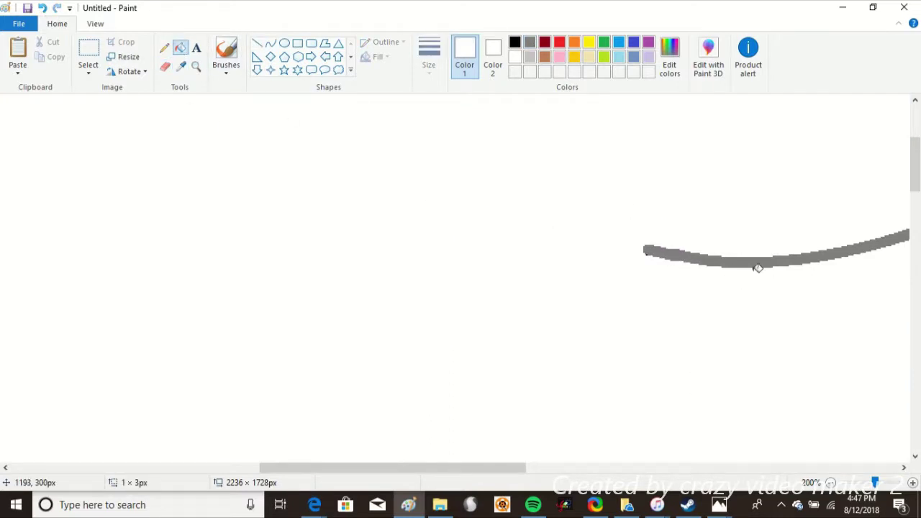
scroll(647, 251, down, 10)
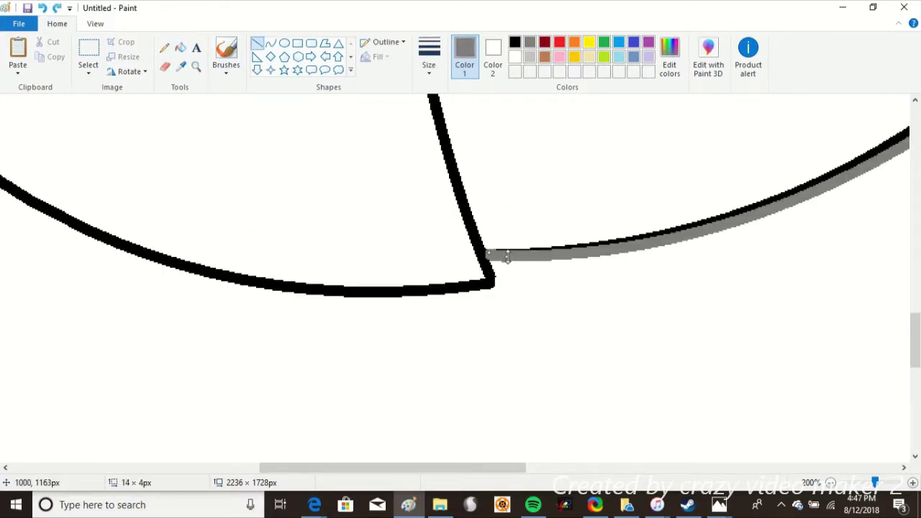
click(179, 48)
Recolor the dark gray outline of the right half black with the fill tool.
click(196, 66)
right_click(309, 101)
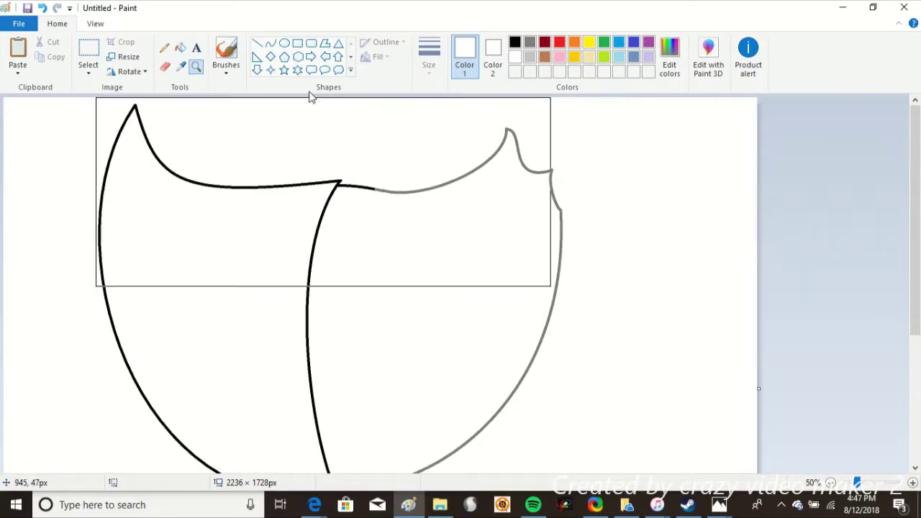
click(508, 131)
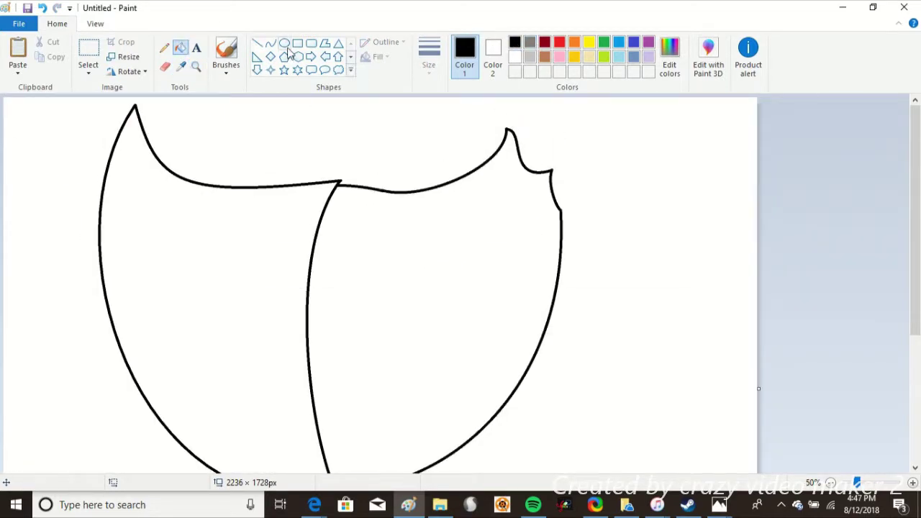
Draw two scalloped dark gray curves from the right half's upper edge down to its right edge, cutting off the corner.
click(271, 43)
click(529, 42)
drag(498, 246, 458, 216)
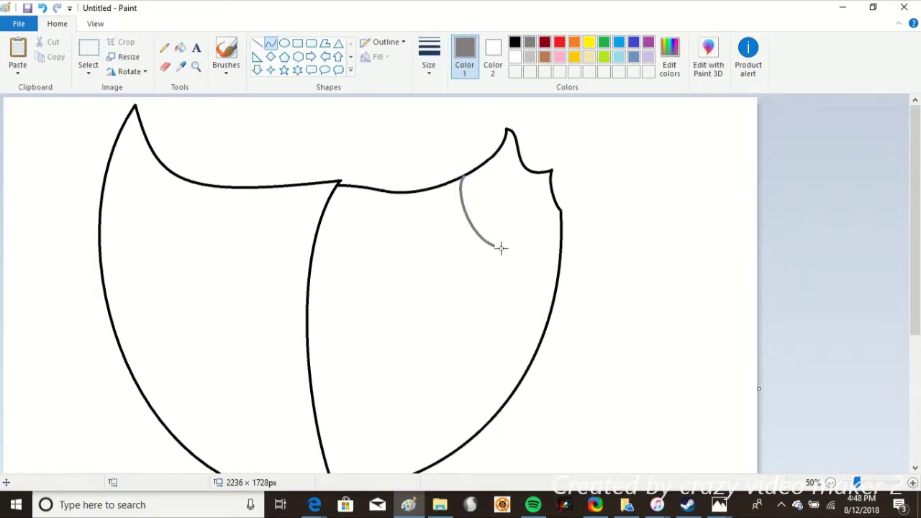
drag(550, 302, 559, 312)
Separate the corner outline at the scalloped edge's upper end and erase it with a white fill.
click(195, 65)
click(458, 222)
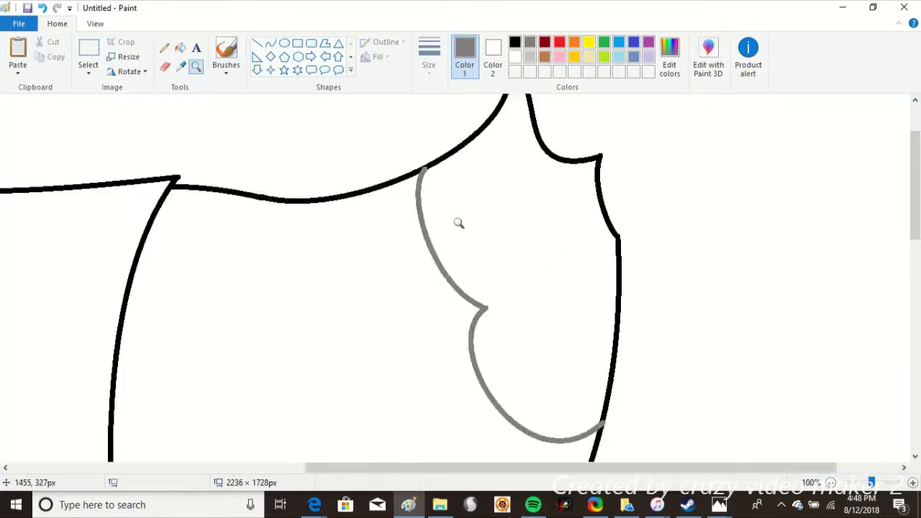
click(445, 251)
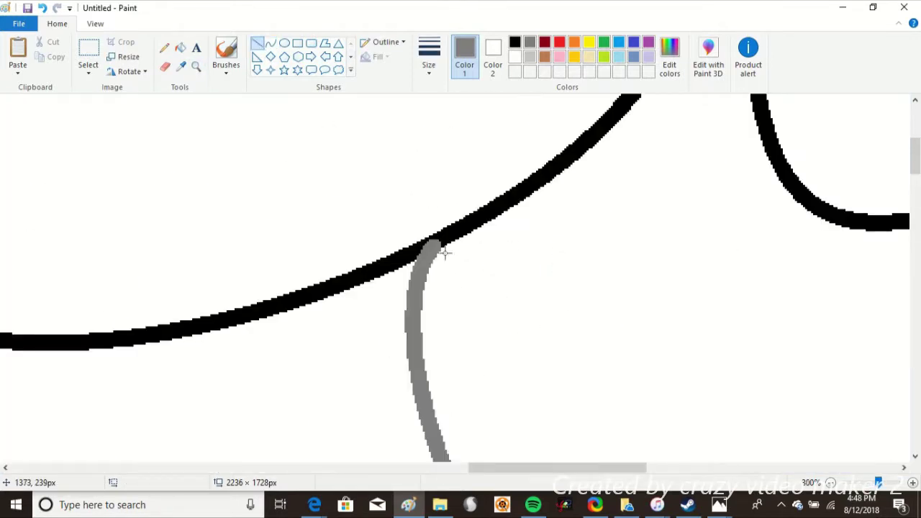
click(180, 48)
click(546, 168)
Recolor the scalloped edge black and patch the stray pixels at its upper end with a short line.
click(515, 41)
click(415, 345)
click(256, 43)
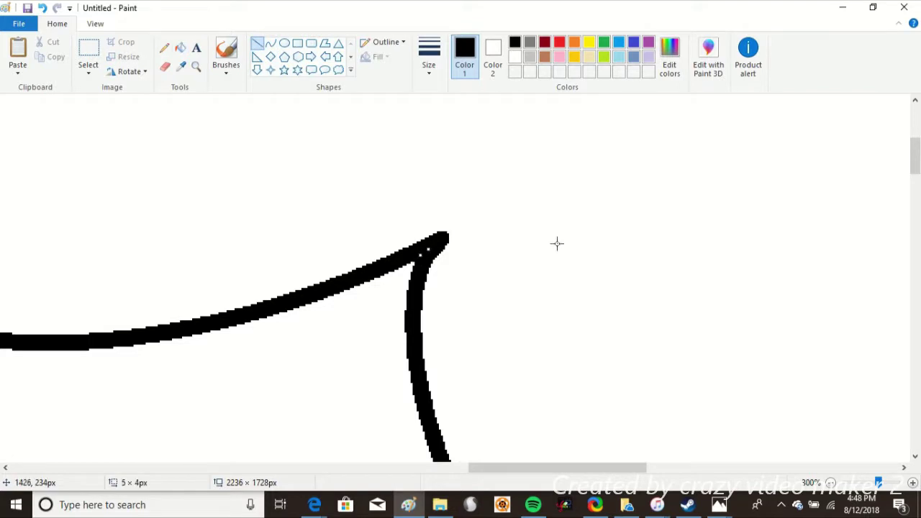
Try a light gray curve of about 288 × 163 px beside the scalloped edge as a detached fragment's lower side.
click(195, 66)
right_click(497, 220)
click(497, 220)
scroll(580, 366, down, 5)
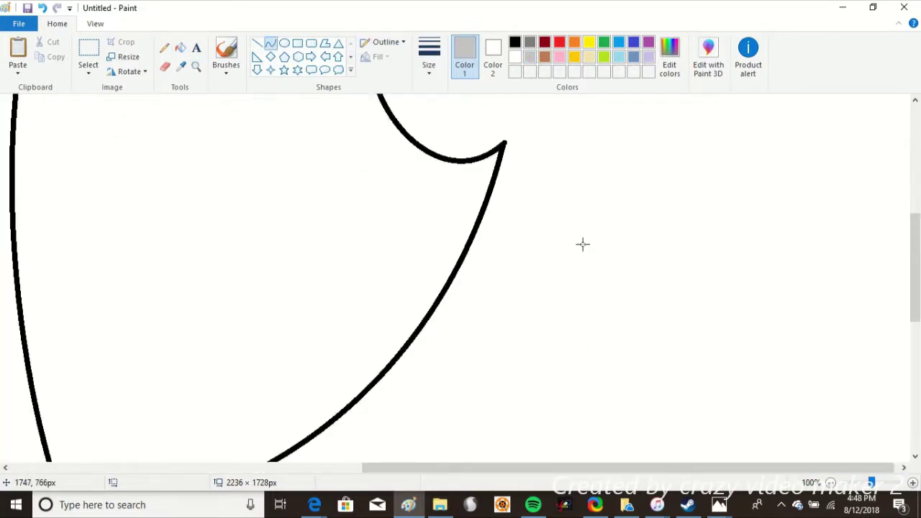
scroll(583, 244, up, 3)
scroll(669, 417, down, 2)
drag(549, 333, 745, 351)
drag(745, 351, 701, 350)
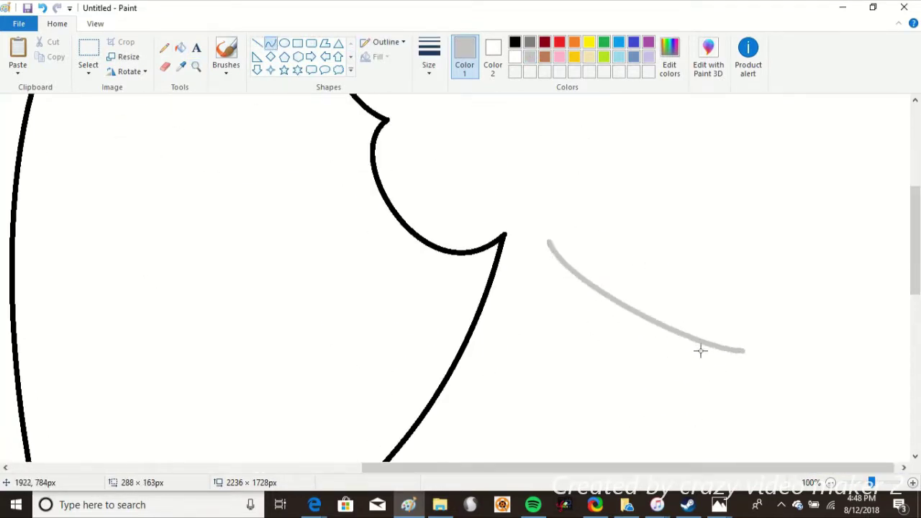
Try a second light gray curve of about 123 × 331 px rising from the first one's end, and undo both curves.
scroll(645, 175, up, 3)
mouse_move(719, 279)
mouse_down()
mouse_move(646, 175)
mouse_move(684, 292)
mouse_move(639, 211)
mouse_move(747, 444)
mouse_move(661, 228)
mouse_up()
scroll(684, 292, down, 1)
scroll(639, 212, down, 1)
drag(701, 330, 717, 358)
click(686, 277)
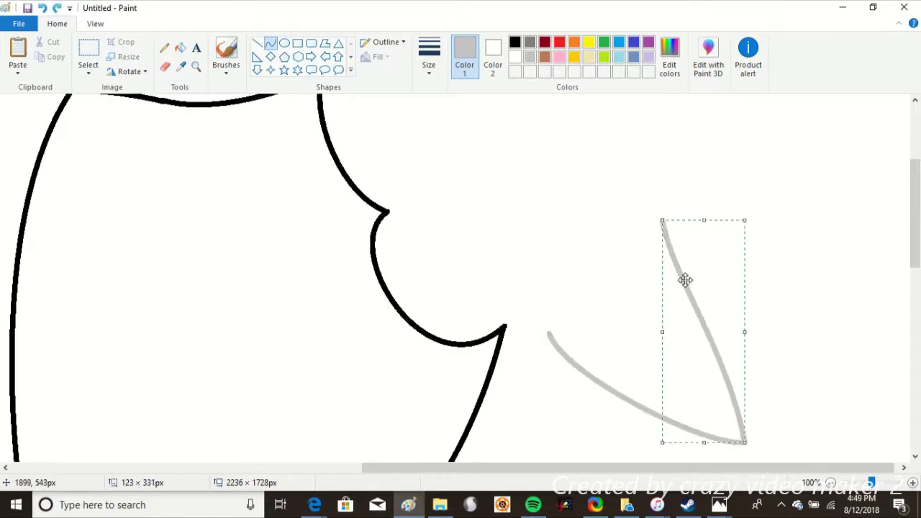
click(41, 8)
click(42, 8)
Draw the detached fragment's lower edge and its upper edge of about 395 × 207 px as light gray curves meeting at a point.
mouse_move(551, 304)
mouse_down()
mouse_move(795, 247)
mouse_move(811, 215)
mouse_up()
drag(719, 259, 638, 304)
scroll(811, 304, up, 2)
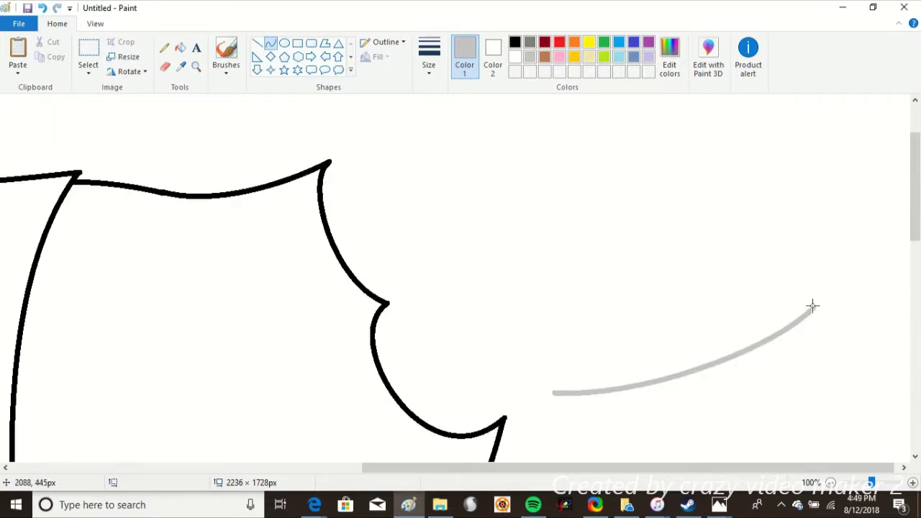
mouse_move(812, 305)
mouse_down()
mouse_move(548, 169)
mouse_move(581, 227)
mouse_up()
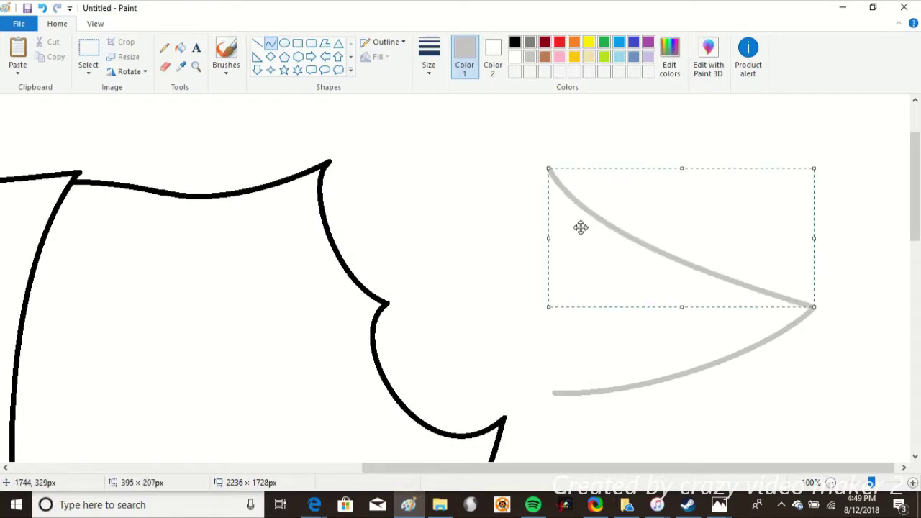
Close the detached fragment's left side with two light gray curves meeting in a sharp corner.
drag(506, 269, 534, 236)
click(509, 267)
drag(509, 267, 554, 392)
drag(554, 392, 563, 304)
click(570, 345)
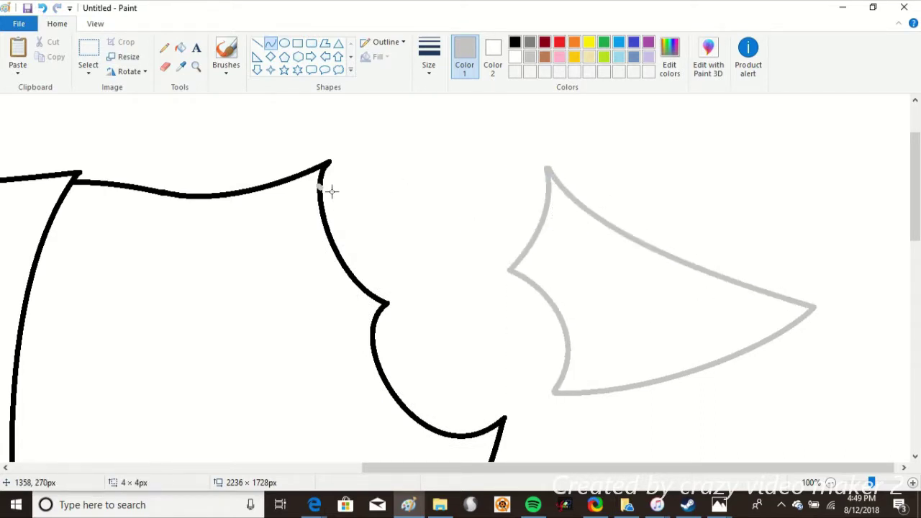
Draw a round-ended light gray strand rising from the scalloped edge's top, and a short notched strand on the fragment's upper left.
drag(332, 191, 452, 105)
drag(388, 143, 414, 173)
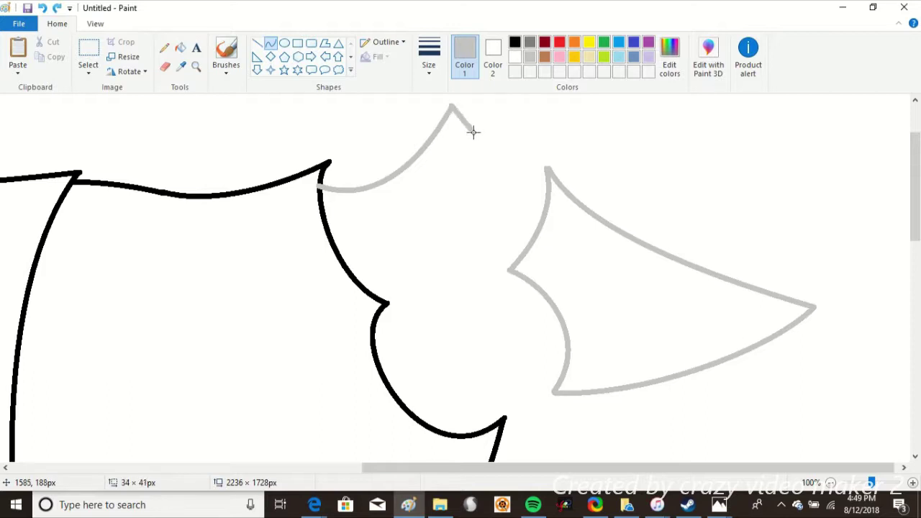
drag(475, 131, 324, 216)
drag(399, 176, 499, 207)
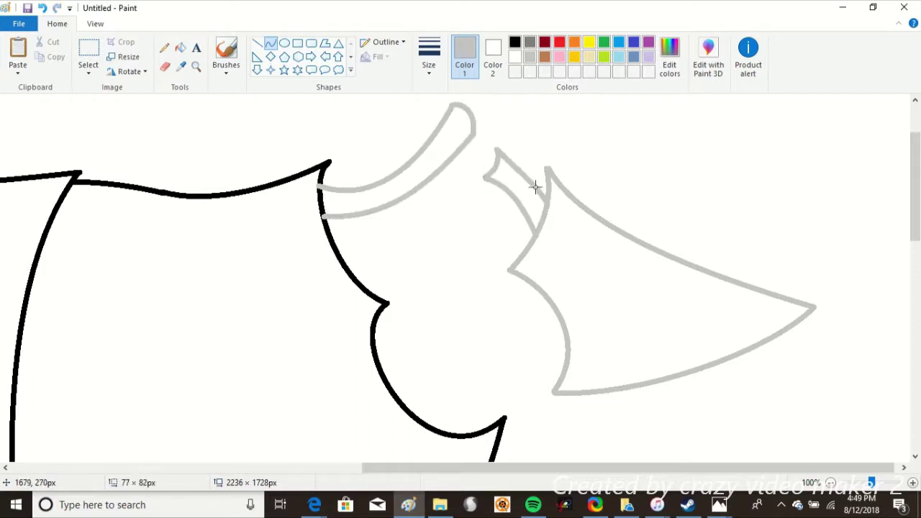
Try light gray edges for a thick strand joining the scalloped edge to the fragment, and undo them.
mouse_move(516, 253)
mouse_down()
mouse_move(489, 261)
mouse_move(478, 277)
mouse_up()
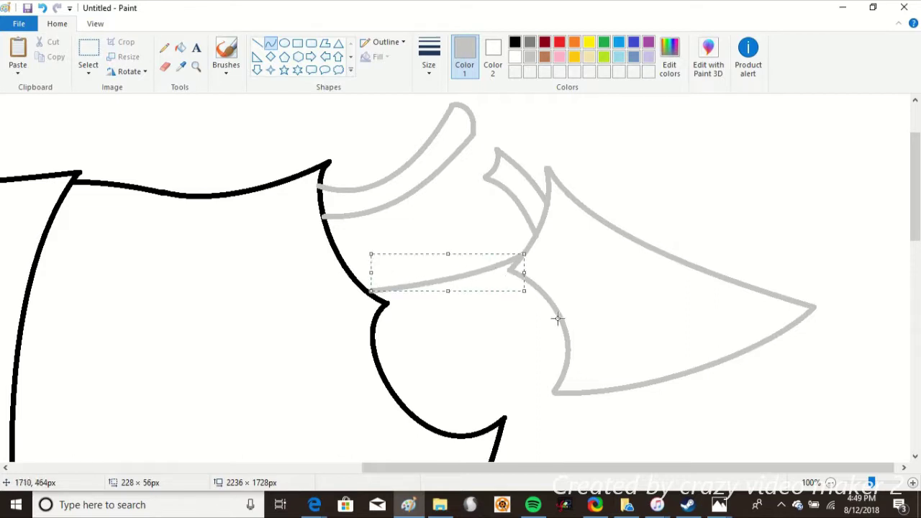
drag(393, 386, 555, 337)
key(ctrl+z)
key(ctrl+z)
Draw a thick light gray strand joining the scalloped edge to the fragment, with a peaked top and arched underside, plus short broken strands below.
drag(345, 266, 446, 235)
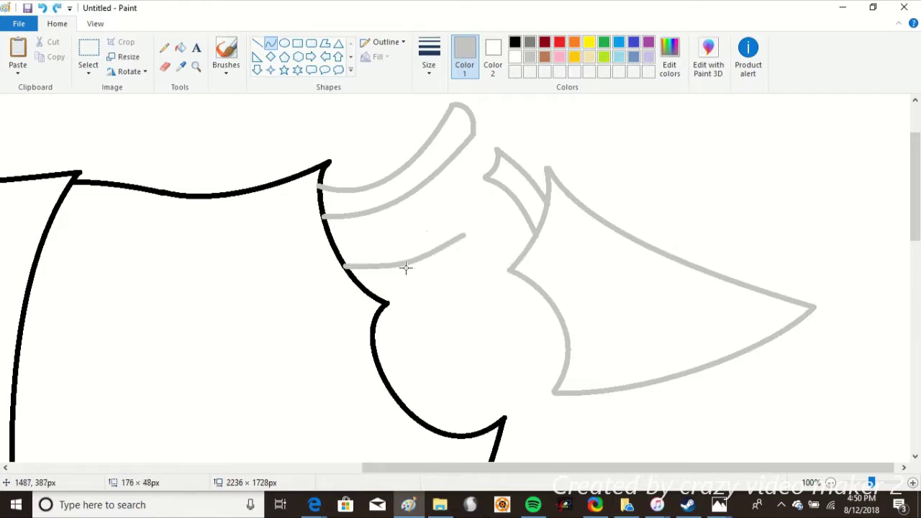
drag(405, 267, 464, 241)
drag(382, 366, 561, 327)
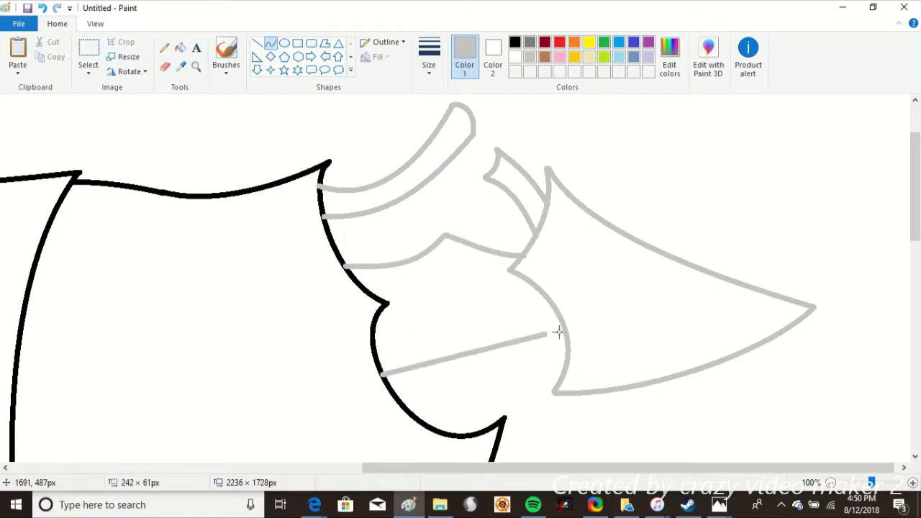
drag(427, 315, 482, 273)
drag(569, 339, 472, 360)
mouse_move(507, 347)
mouse_down()
mouse_move(497, 324)
mouse_move(504, 335)
mouse_up()
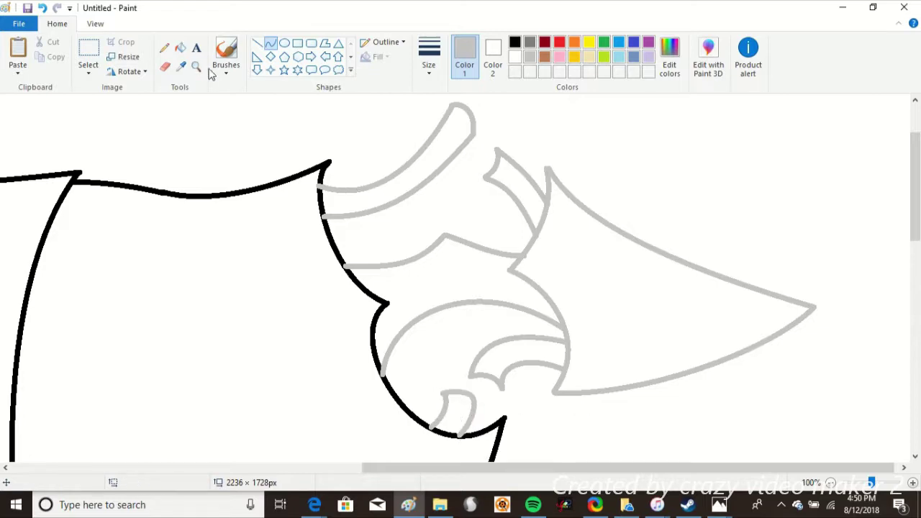
Recolor the light gray outlines of the fragment and all the strands black with the fill tool.
scroll(232, 111, down, 2)
scroll(231, 111, up, 2)
click(180, 48)
click(514, 42)
click(497, 234)
click(474, 191)
scroll(473, 216, down, 5)
click(449, 288)
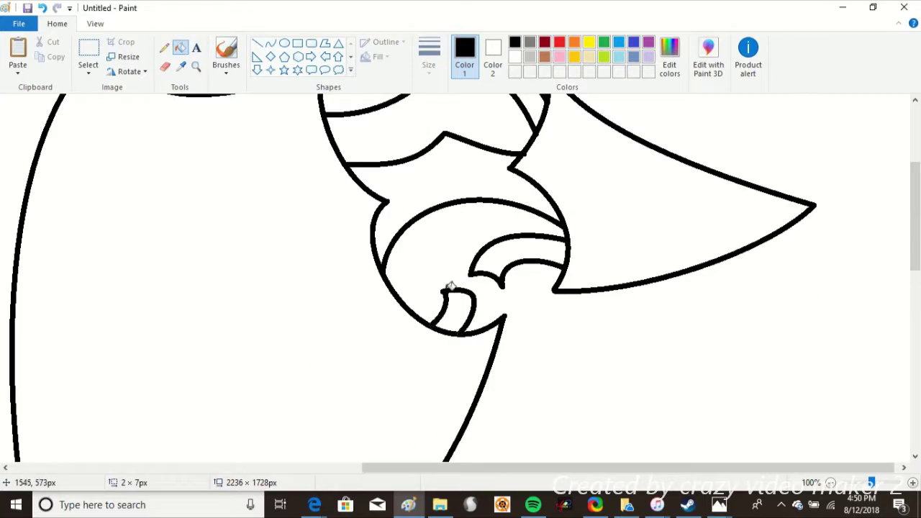
Draw a short black edge down from the thick strand's peak, with curves from its base to the fragment and the scalloped edge.
scroll(449, 287, up, 3)
click(271, 44)
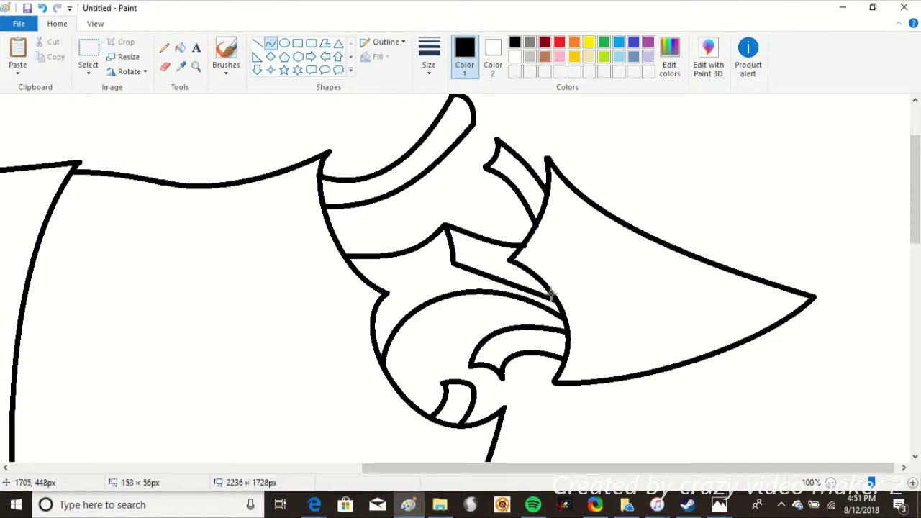
drag(551, 293, 566, 267)
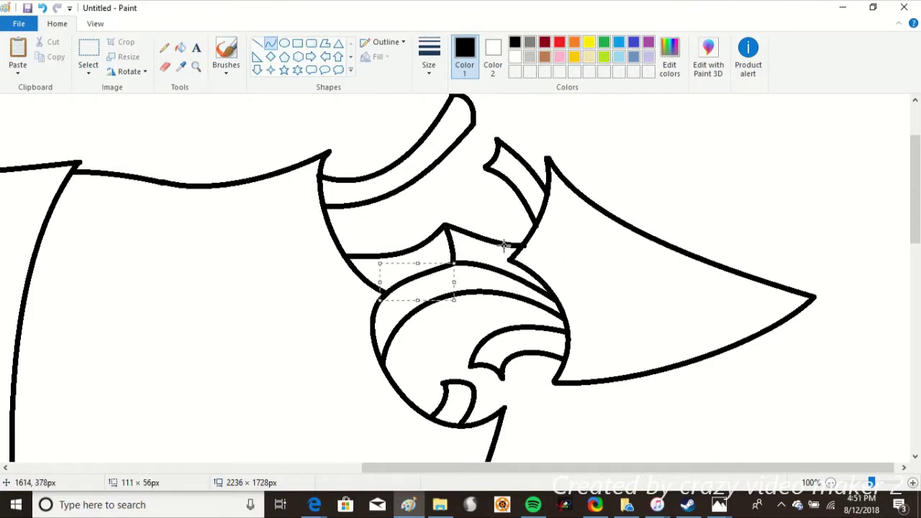
Draw short black cross lines near the broken ends of the four thin strands.
scroll(461, 241, down, 2)
scroll(415, 238, up, 1)
click(196, 66)
click(501, 310)
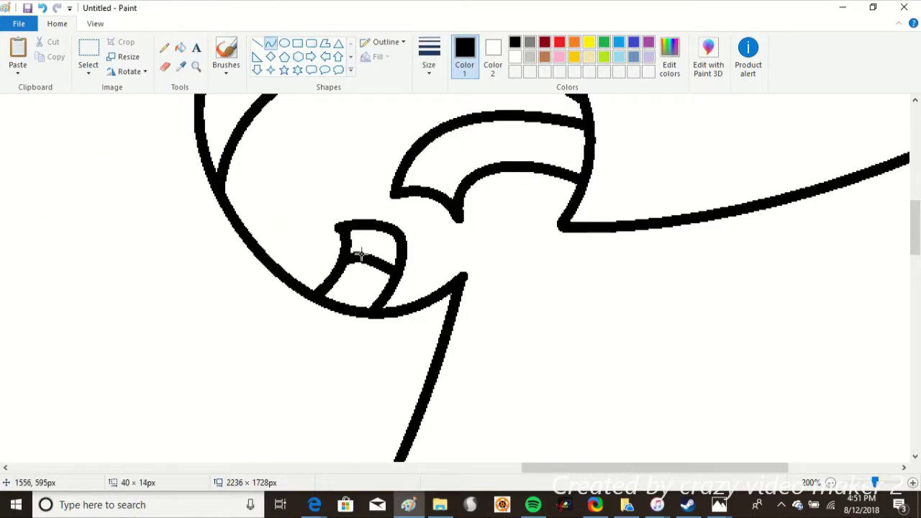
scroll(435, 145, up, 5)
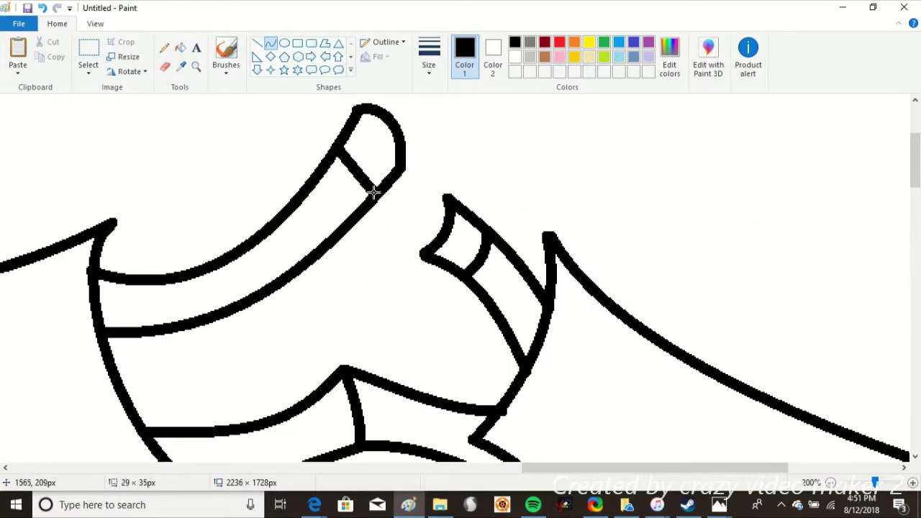
drag(374, 191, 370, 165)
Draw a large black-outlined circle, about 410 px across, as an eye in the lower part of the left half.
click(196, 66)
right_click(304, 180)
scroll(530, 263, down, 1)
scroll(551, 263, up, 1)
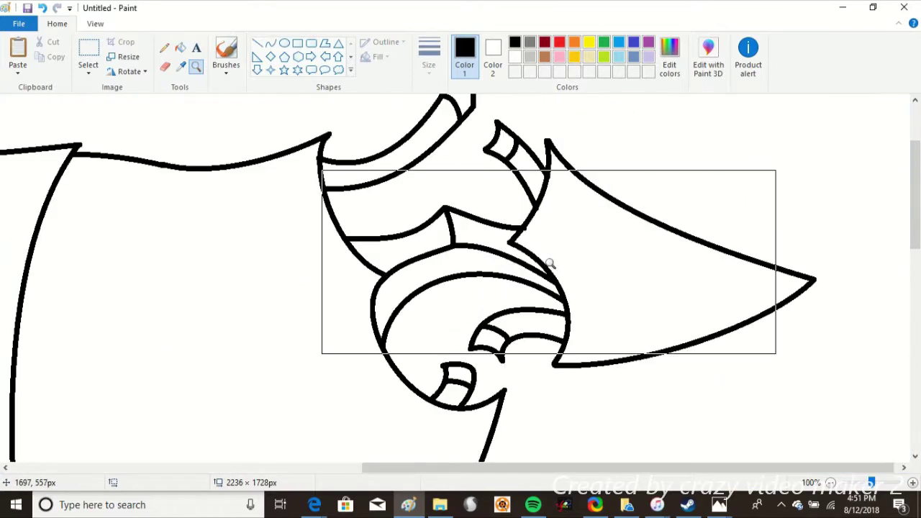
right_click(148, 192)
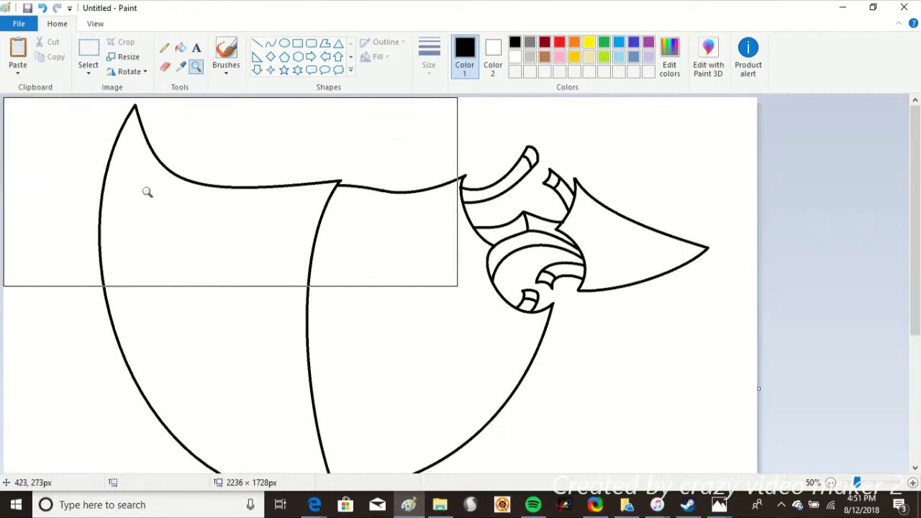
click(269, 43)
click(284, 43)
mouse_move(158, 255)
mouse_down()
mouse_move(240, 376)
mouse_move(269, 376)
mouse_move(297, 402)
mouse_up()
Draw a pupil circle of about 149 × 148 px at the centre of the left eye.
scroll(231, 333, up, 1)
scroll(261, 304, down, 3)
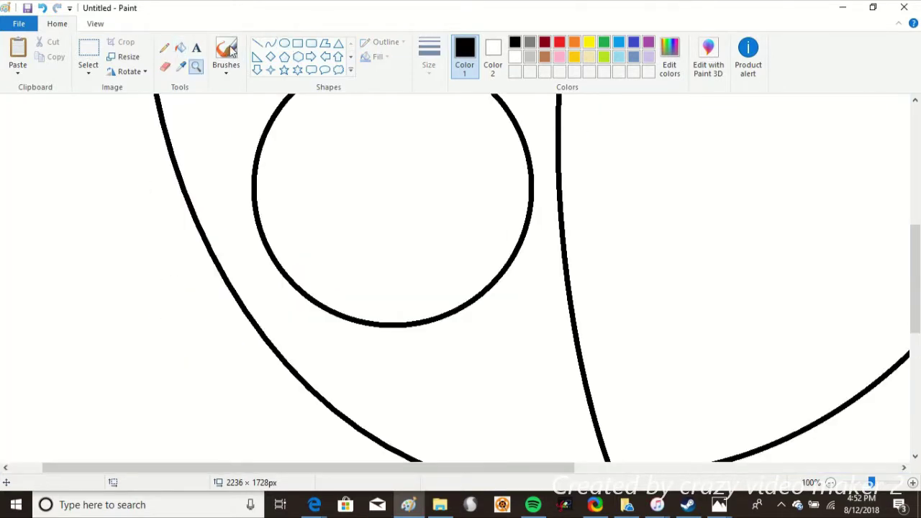
scroll(262, 305, up, 2)
drag(348, 224, 448, 329)
drag(432, 298, 424, 296)
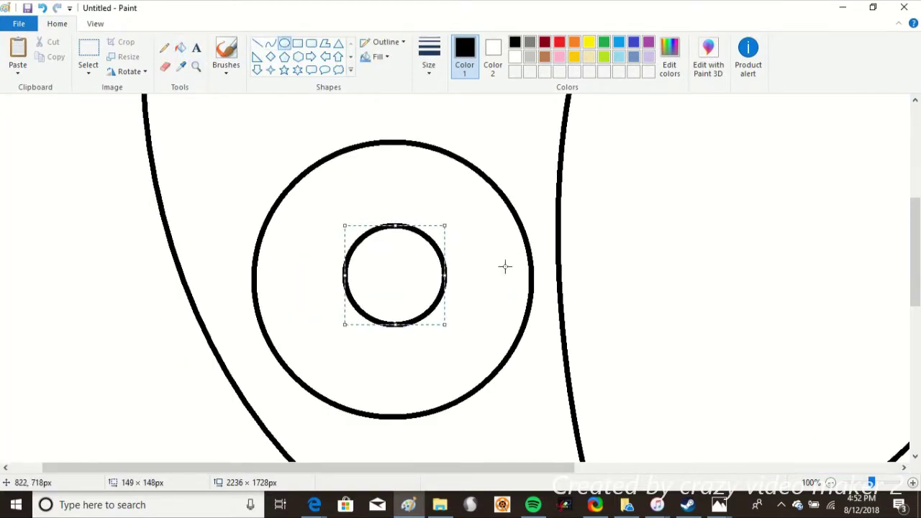
Fill the left eye with a custom dark gray and its pupil with red.
click(179, 48)
click(669, 58)
click(600, 266)
click(335, 342)
click(309, 237)
click(559, 42)
click(394, 273)
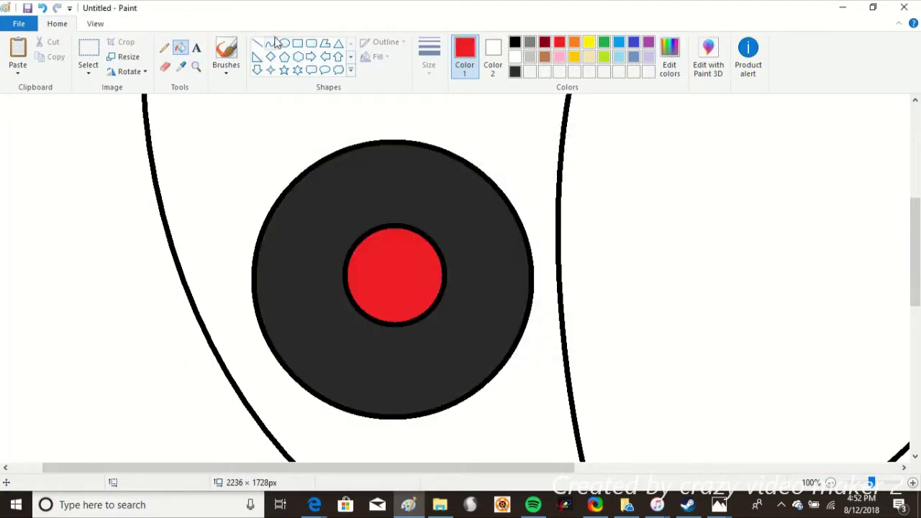
Cut a wedge notch into the left eye's right edge with two light gray lines, a white fill and a black recolor of the lines.
click(257, 43)
click(529, 56)
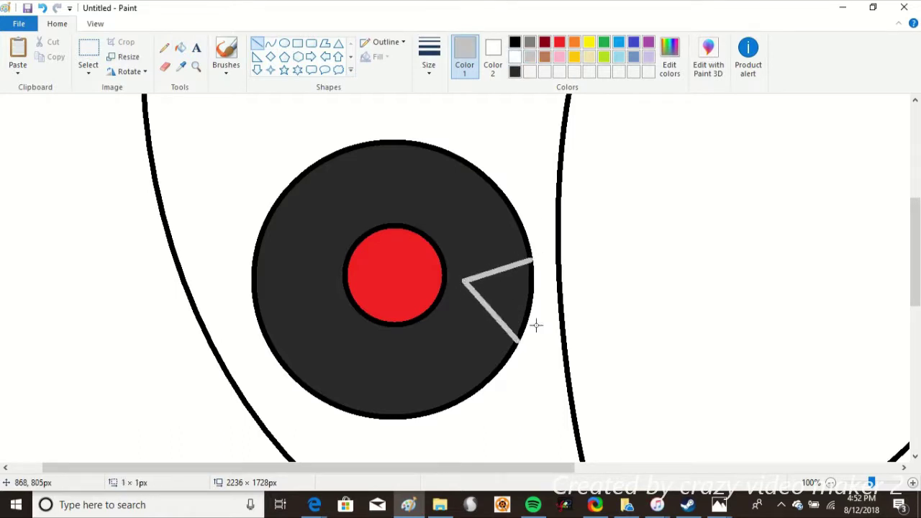
click(181, 65)
click(547, 309)
click(180, 47)
click(504, 295)
click(514, 41)
click(467, 279)
Draw a small black-outlined pupil circle in the right half and fill it with the red sampled from the left pupil.
click(196, 65)
right_click(408, 238)
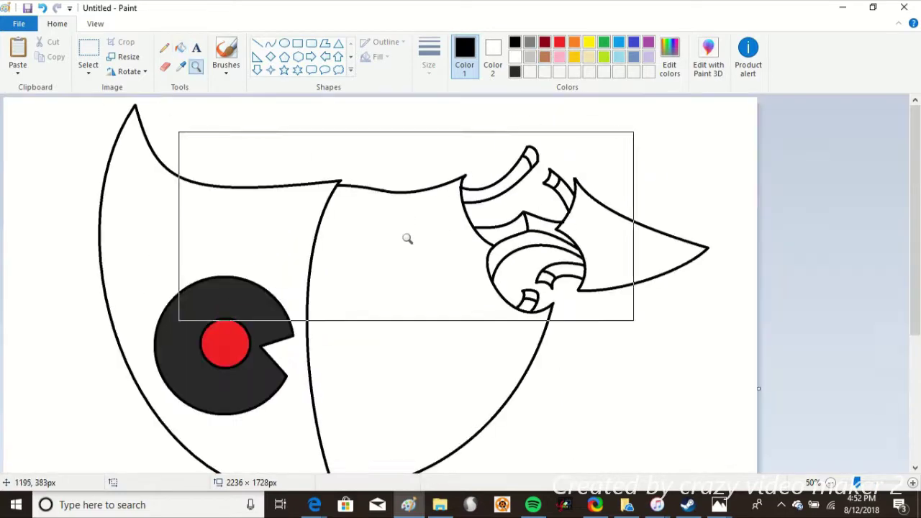
click(408, 238)
right_click(410, 238)
click(284, 43)
mouse_move(250, 311)
mouse_down()
mouse_move(212, 354)
mouse_move(390, 331)
mouse_move(401, 360)
mouse_move(381, 358)
mouse_move(395, 346)
mouse_move(415, 349)
mouse_up()
click(179, 47)
click(180, 67)
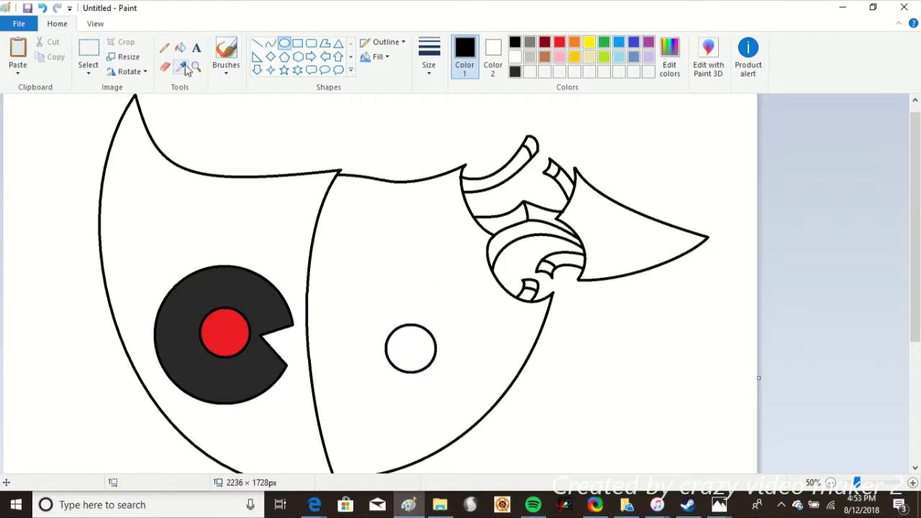
click(225, 332)
click(411, 349)
Fill the right half with a custom near-black, darkened from the left eye's sampled gray.
click(180, 66)
click(180, 309)
click(669, 58)
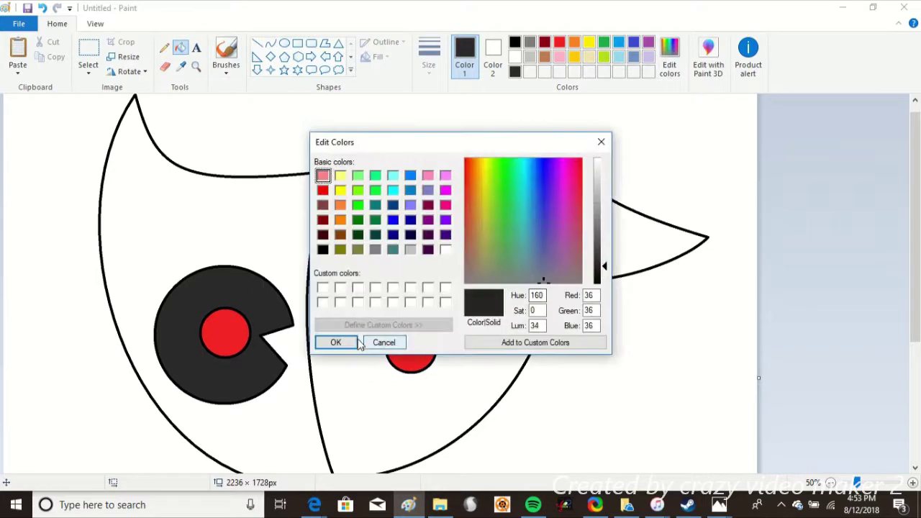
click(336, 342)
click(669, 58)
click(335, 341)
click(325, 193)
click(42, 8)
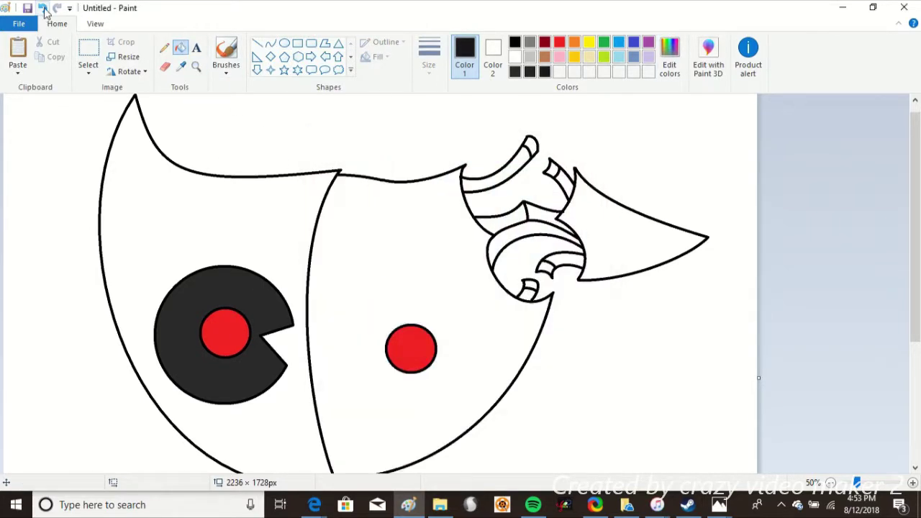
click(57, 8)
Draw a large black circle around the red pupil in the right half.
click(195, 66)
click(441, 319)
scroll(276, 100, down, 2)
scroll(275, 99, left, 2)
click(284, 42)
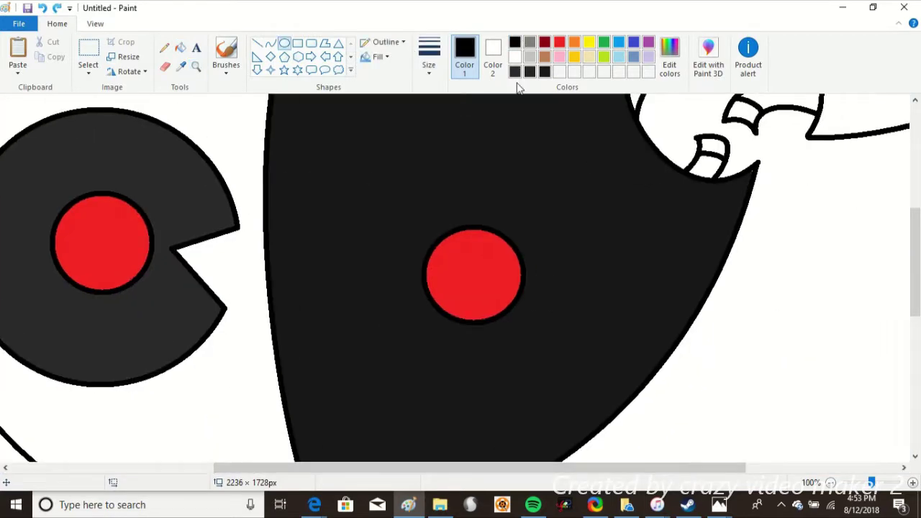
drag(368, 151, 639, 405)
drag(638, 151, 633, 115)
mouse_move(584, 167)
mouse_down()
mouse_move(195, 151)
mouse_move(586, 173)
mouse_move(569, 170)
mouse_up()
click(726, 470)
drag(726, 469, 668, 469)
Size a circle to the left eye, about 413 × 412 px, and draw a matching one inside the right eye's large circle.
drag(190, 108, 348, 359)
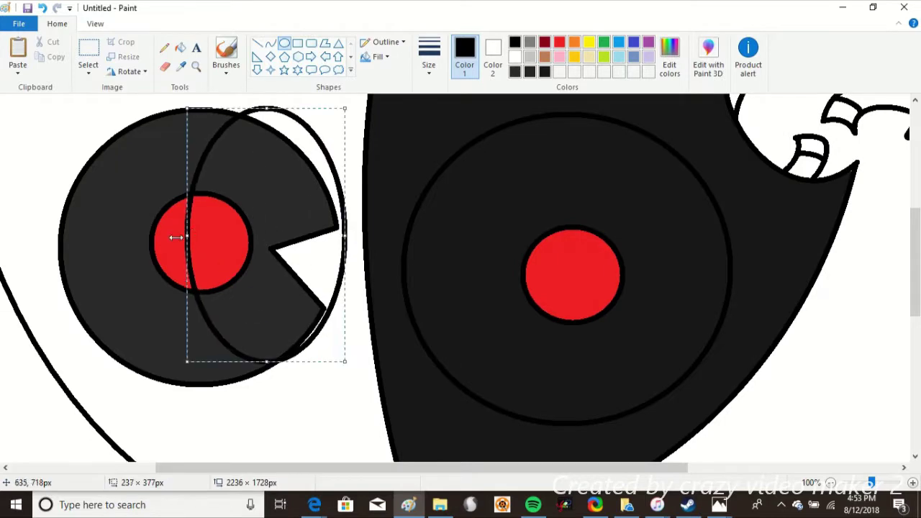
drag(189, 233, 62, 241)
drag(203, 359, 199, 386)
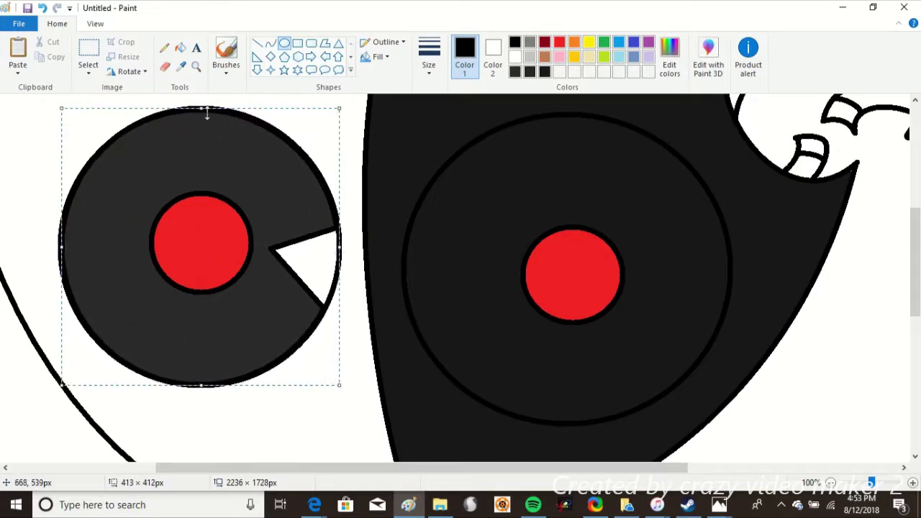
drag(425, 123, 703, 399)
drag(592, 222, 592, 234)
click(772, 259)
Fill the right eye's disc with the left eye's dark gray and its narrow outer ring with a darker custom near-black.
scroll(772, 259, up, 3)
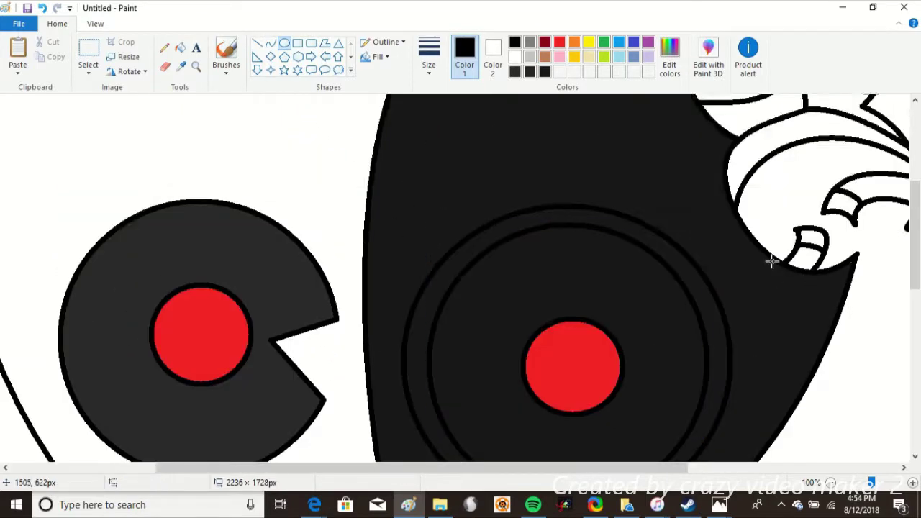
click(180, 66)
click(269, 167)
click(195, 66)
right_click(398, 179)
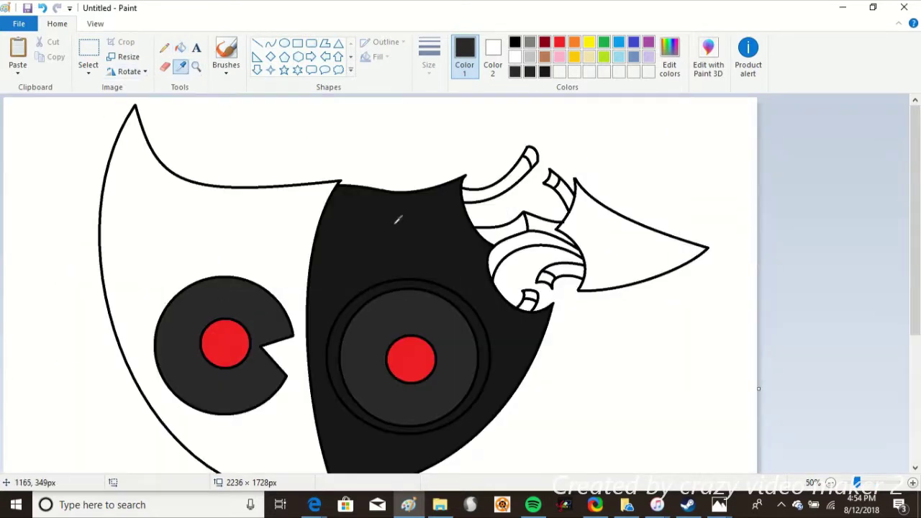
click(669, 58)
click(606, 287)
click(330, 343)
click(403, 321)
Save the drawing as bob.png.
click(269, 43)
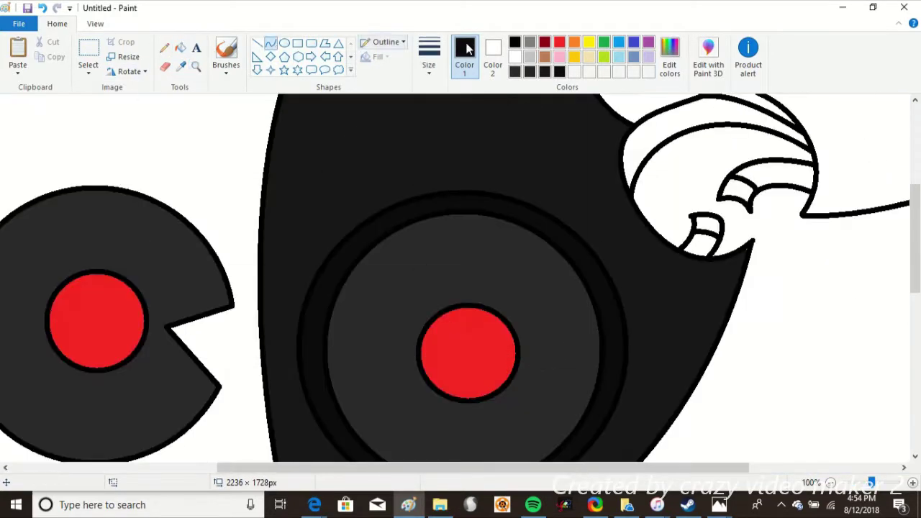
click(196, 66)
right_click(267, 199)
click(267, 199)
key(ctrl+s)
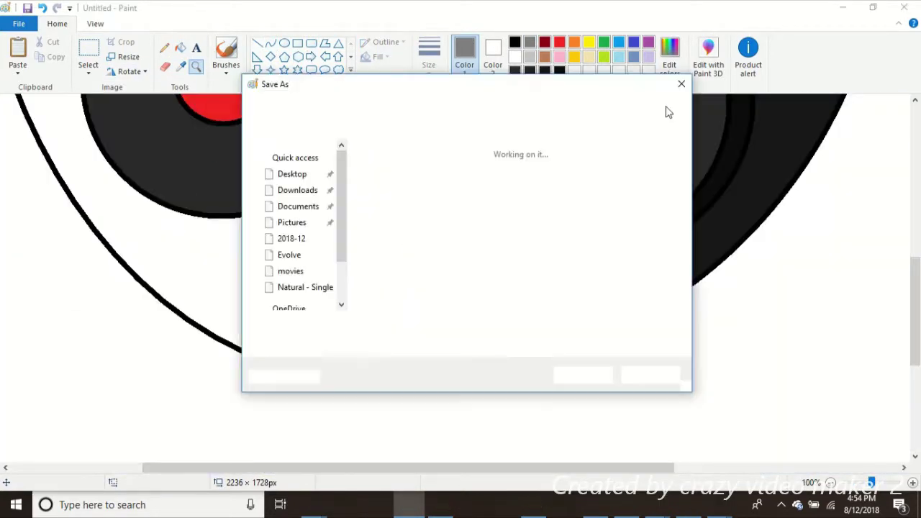
text(bob)
key(Return)
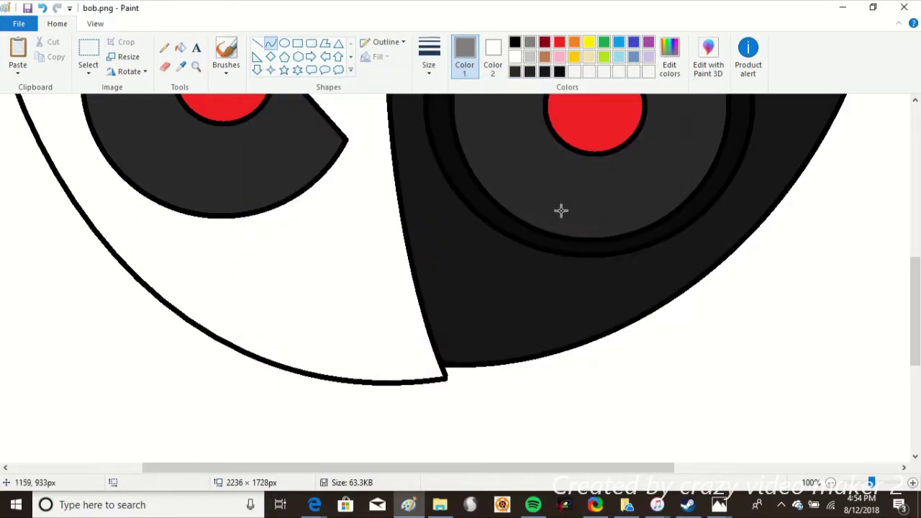
Try a gray and a black curve from beneath the left eye toward the dividing line, and undo both.
drag(273, 211, 408, 247)
drag(338, 230, 353, 252)
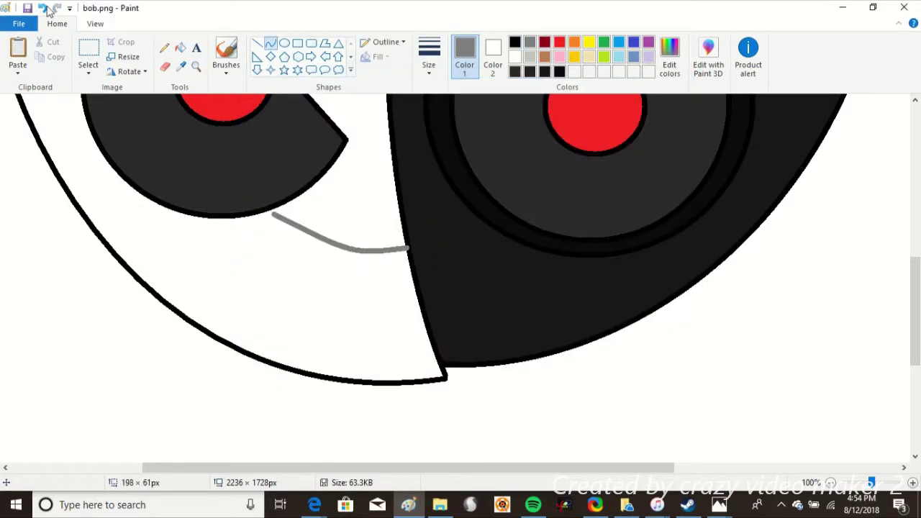
click(42, 8)
click(514, 41)
mouse_move(295, 216)
mouse_down()
mouse_move(419, 292)
mouse_move(336, 269)
mouse_up()
key(ctrl+z)
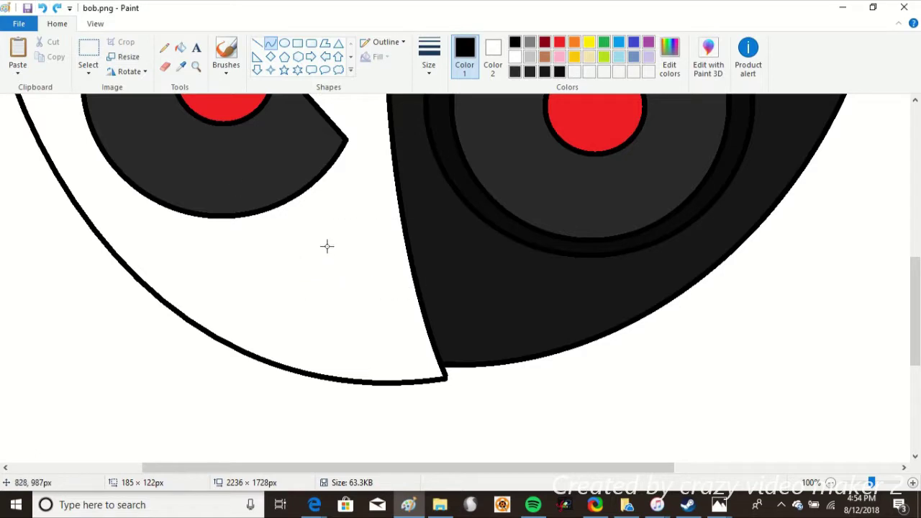
Draw a round-ended black curl below the left eye, with upper and lower curves running to the dividing line.
drag(308, 233, 421, 306)
drag(420, 306, 319, 273)
click(373, 311)
drag(306, 233, 281, 340)
mouse_move(292, 287)
mouse_down()
mouse_move(266, 205)
mouse_move(230, 223)
mouse_up()
drag(281, 340, 445, 376)
drag(363, 358, 391, 381)
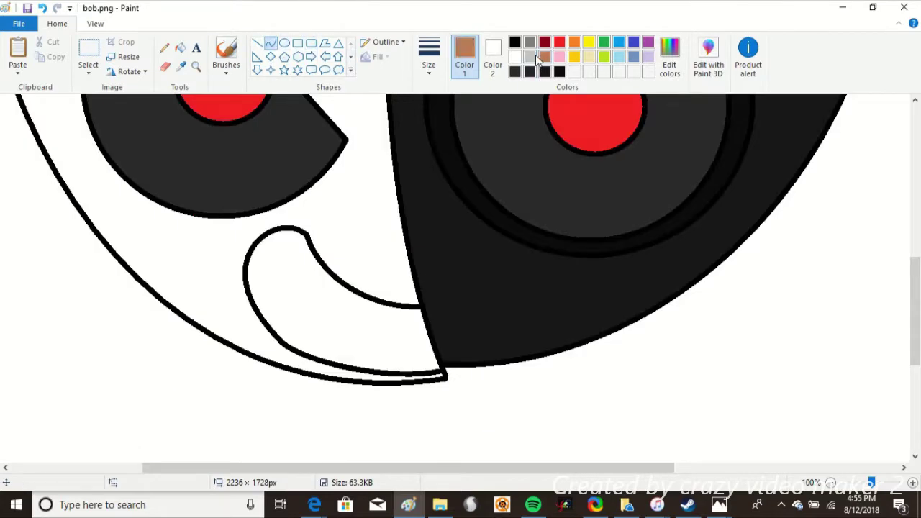
Draw an arc over the curl across the left eye's lower edge, fill the eye area under it white, and color it black.
click(531, 57)
mouse_move(207, 250)
mouse_down()
mouse_move(338, 210)
mouse_move(298, 173)
mouse_up()
click(345, 204)
click(181, 66)
click(64, 122)
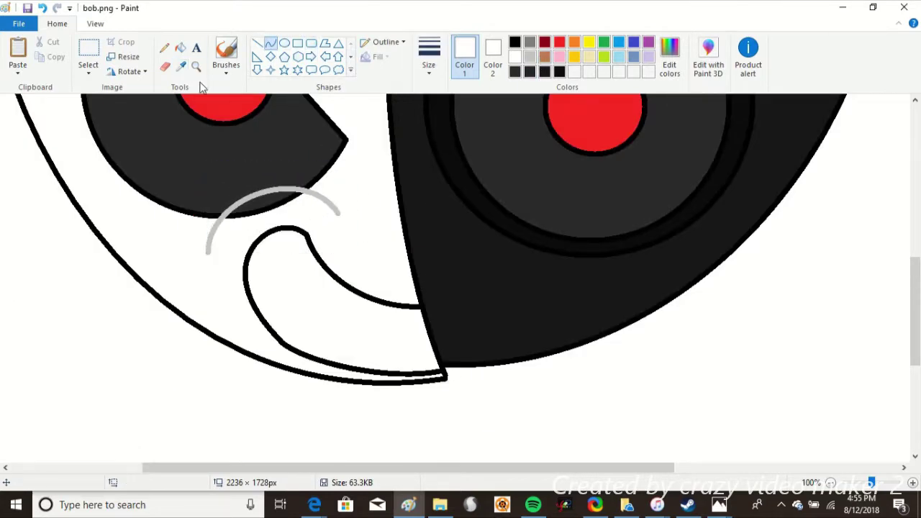
click(180, 48)
click(514, 42)
click(321, 195)
key(ctrl+z)
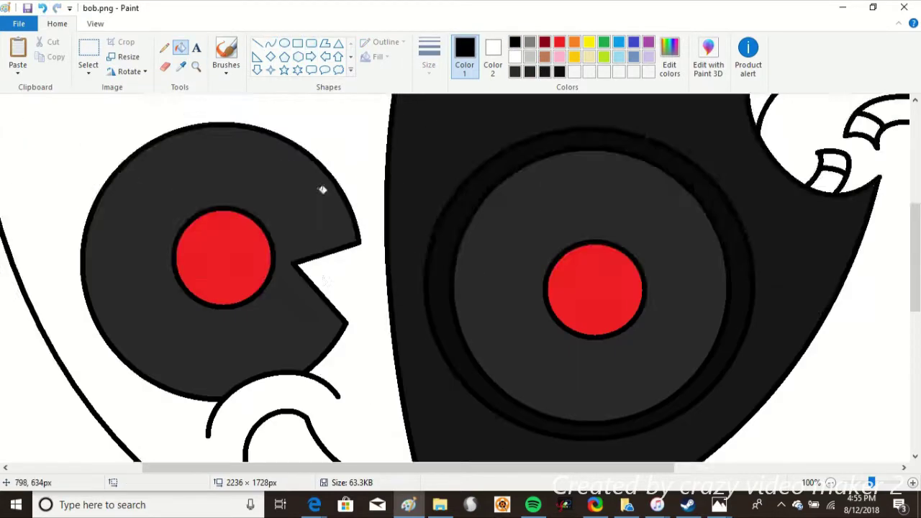
Draw two light gray S-curves from the dividing line opposite the curl, meeting at a point over the right eye's lower edge.
click(196, 66)
right_click(361, 284)
click(361, 284)
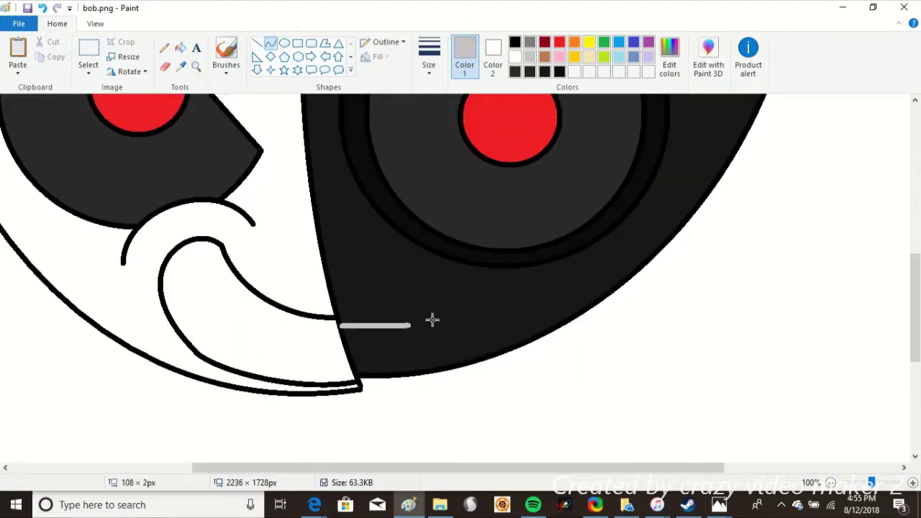
drag(432, 320, 617, 233)
drag(417, 298, 413, 314)
drag(490, 259, 423, 369)
Draw a light gray jaw outline from the divider's bottom tip past the right half's outer edge, curving back to the S-curves' point.
mouse_move(359, 383)
mouse_down()
mouse_move(539, 374)
mouse_move(443, 391)
mouse_move(549, 366)
mouse_move(703, 214)
mouse_move(724, 210)
mouse_up()
drag(723, 210, 603, 257)
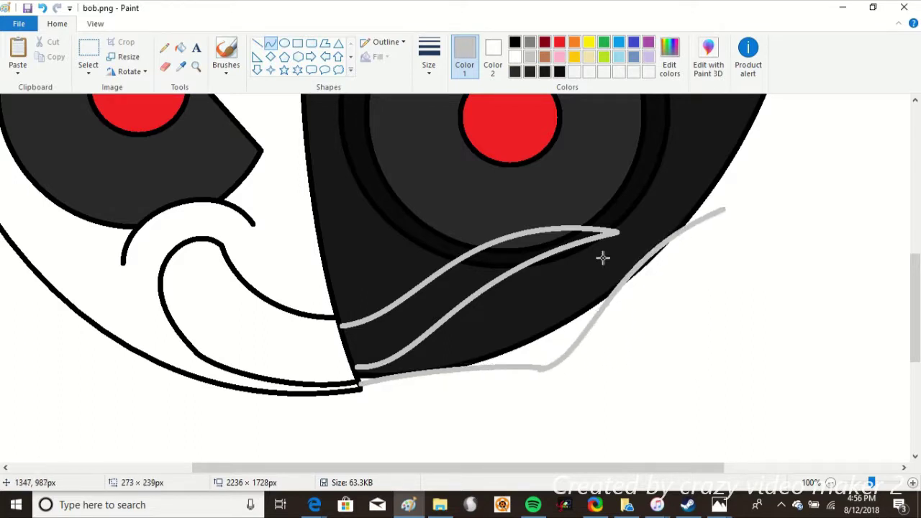
drag(724, 210, 617, 232)
drag(617, 231, 682, 194)
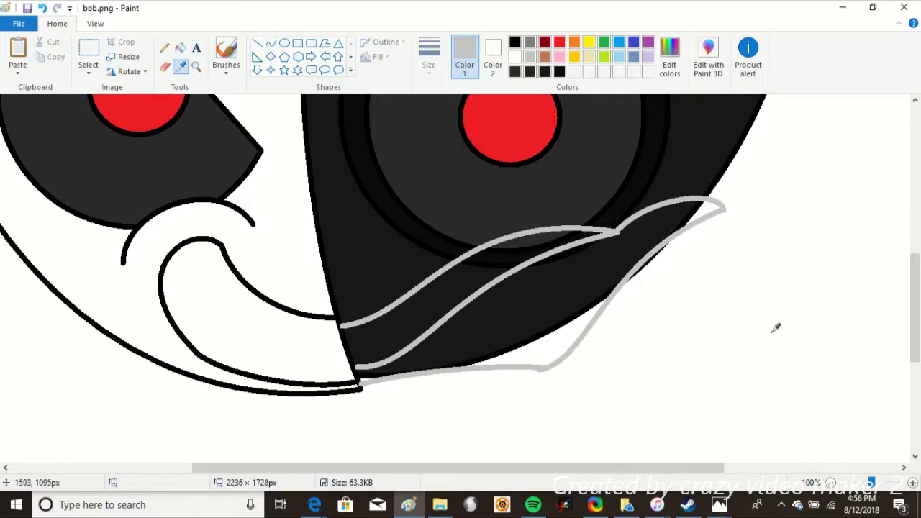
Fill the areas inside the jaw and lip outlines white, clear the black lines within them, and recolor the light gray outlines black.
click(196, 66)
click(464, 322)
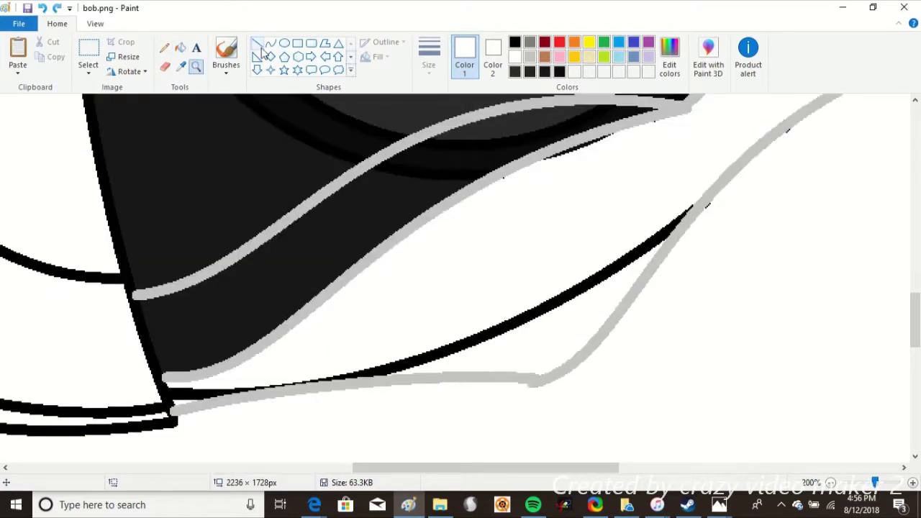
click(180, 48)
click(514, 57)
click(503, 318)
click(427, 154)
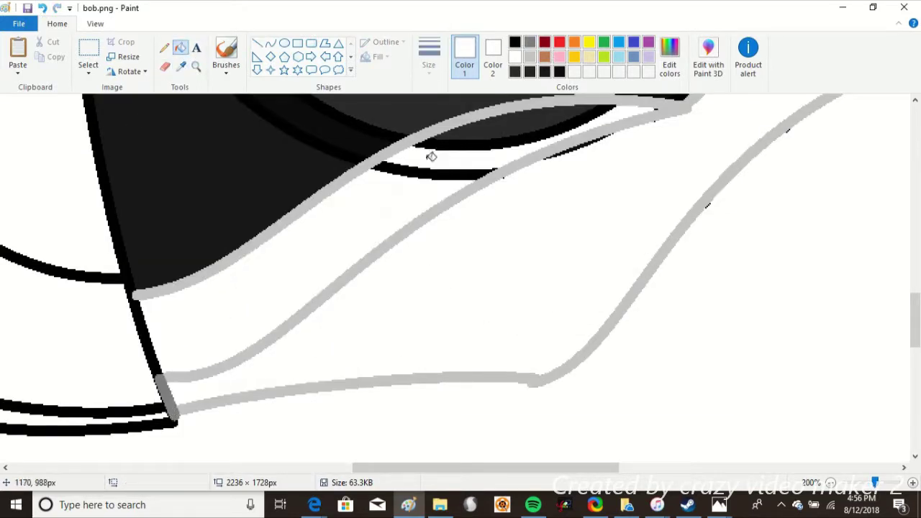
click(547, 147)
click(590, 130)
ctrl+scroll(431, 252, down, 1)
scroll(497, 338, down, 3)
Draw a light gray arc above the upper lip, crossing the lower part of the right eye.
click(619, 42)
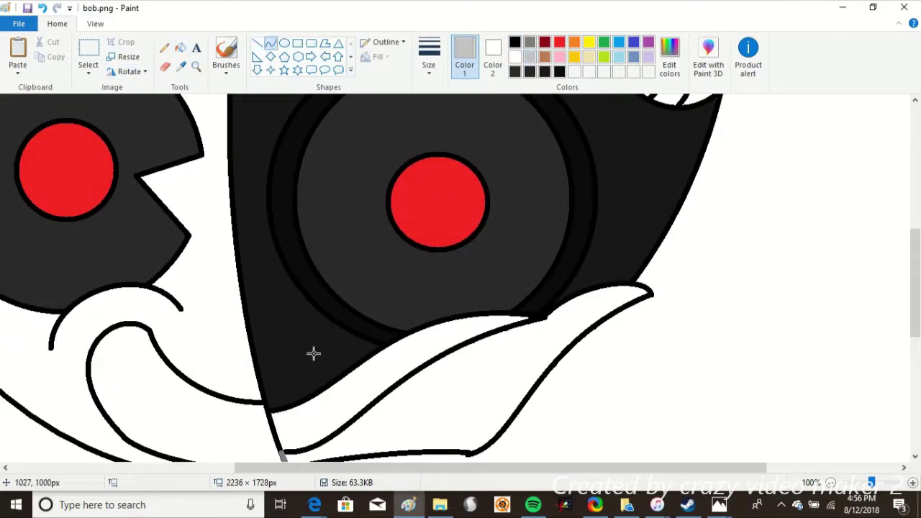
drag(319, 362, 580, 290)
drag(460, 324, 530, 261)
Draw short light gray curves over the outlines on both sides of the notch where the lip and jaw shapes meet.
click(196, 65)
click(499, 299)
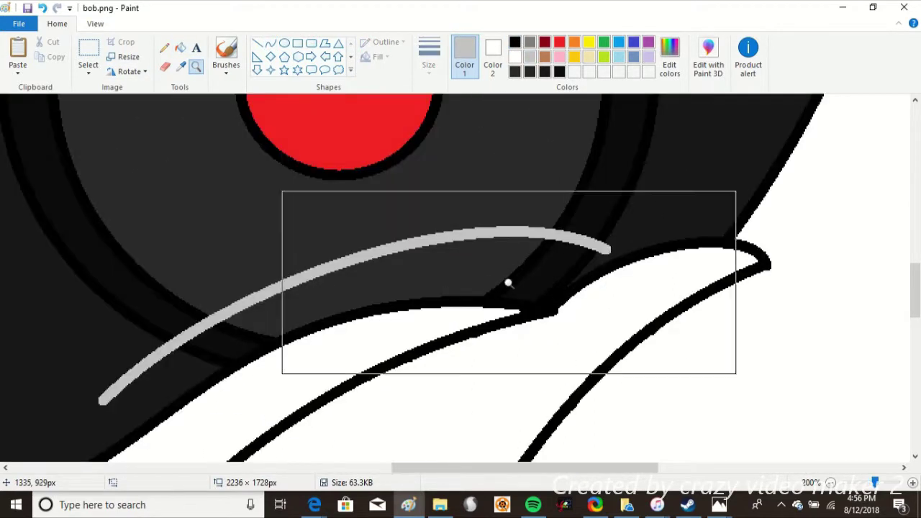
click(270, 42)
mouse_move(463, 309)
mouse_down()
mouse_move(565, 303)
mouse_move(507, 259)
mouse_up()
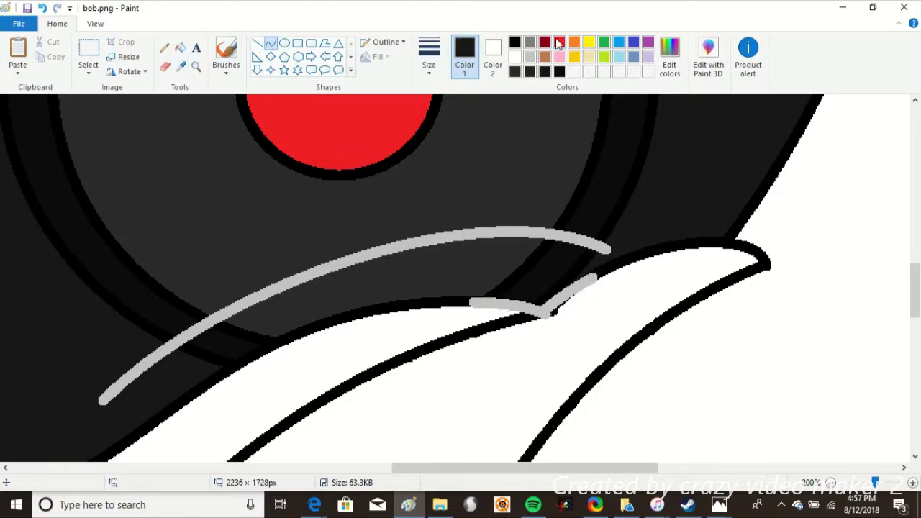
Draw a gray curve over the lip outline where the eye rings meet it and fill the area beneath the light gray arc with the dark face color.
click(529, 41)
drag(321, 326, 180, 399)
click(251, 350)
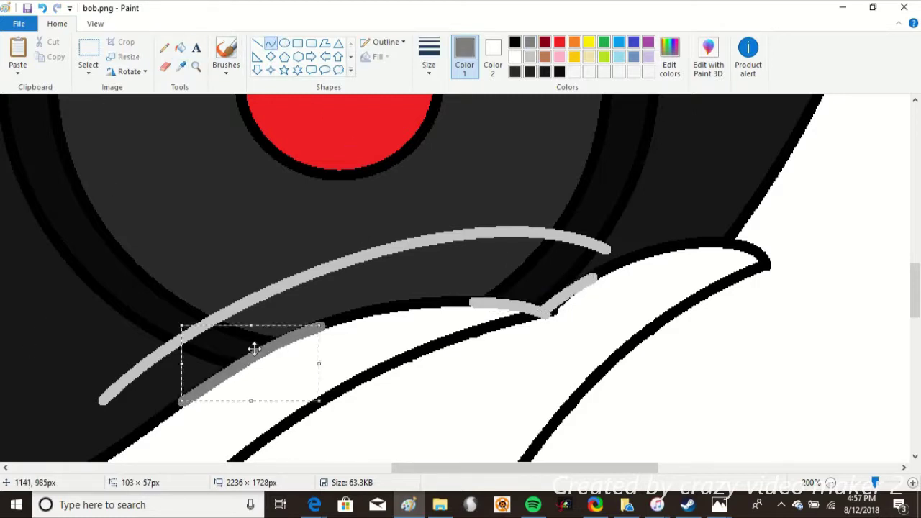
click(180, 48)
click(276, 316)
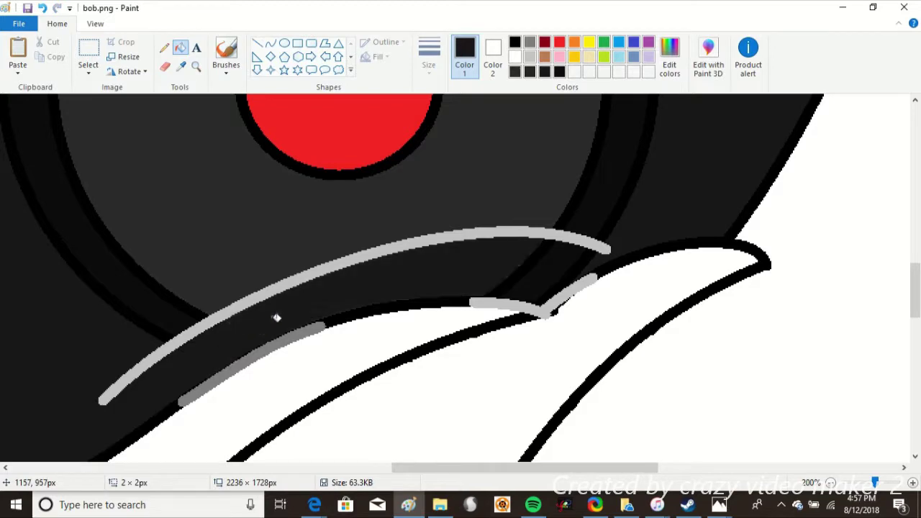
click(489, 297)
click(252, 363)
Draw a black curve along the upper lip outline toward the notch and recolor the light gray arc above it black.
click(270, 42)
drag(323, 327, 496, 308)
drag(410, 317, 412, 297)
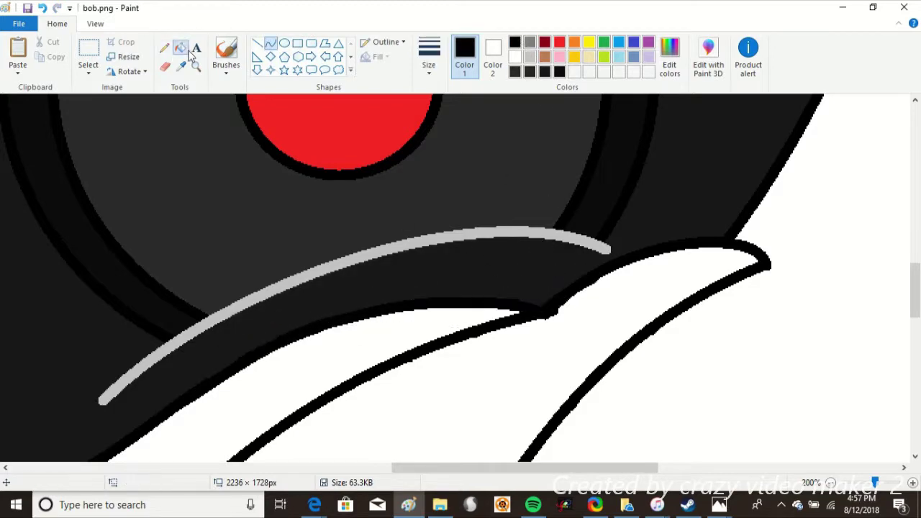
click(189, 56)
scroll(425, 251, down, 2)
Fill the right half's lower jaw with a slightly darker shade than the face around the eye.
click(425, 251)
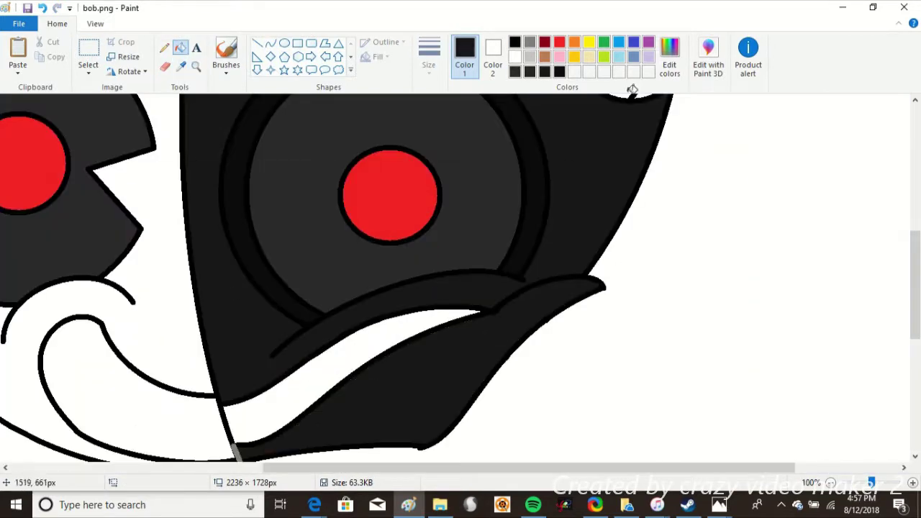
click(669, 57)
click(334, 341)
scroll(438, 381, down, 3)
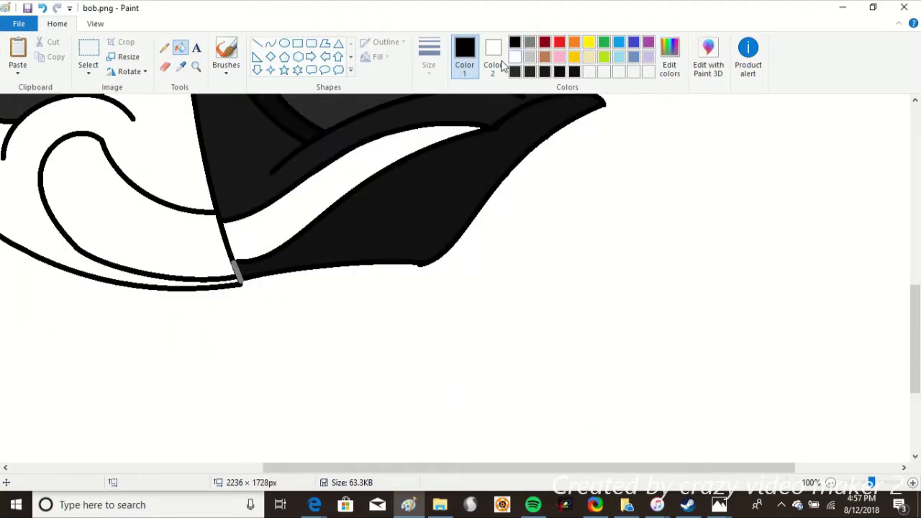
Draw a black curve lengthwise through the left half's mouth and outline four small pointed fangs in the right half's mouth.
scroll(438, 432, up, 2)
scroll(437, 469, left, 3)
click(270, 42)
drag(244, 237, 246, 323)
click(246, 323)
click(195, 66)
click(464, 281)
drag(431, 308, 442, 321)
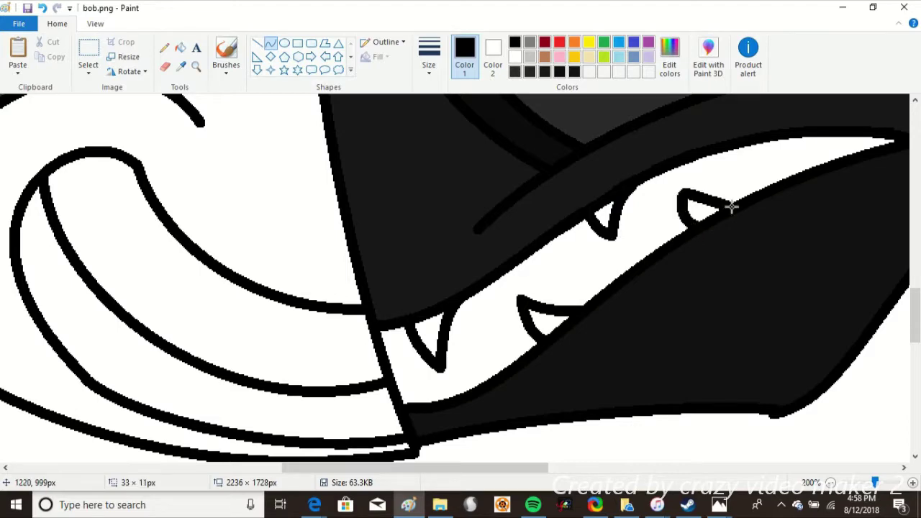
Fill the right half's mouth interior with dark purple and its four fangs with light gray.
click(196, 66)
click(668, 57)
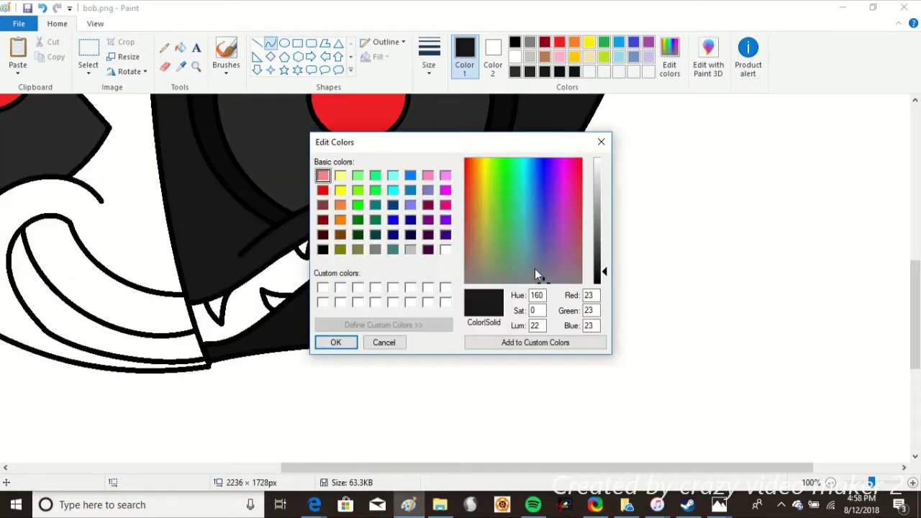
click(569, 252)
click(331, 341)
click(350, 251)
scroll(351, 252, up, 2)
scroll(350, 253, down, 3)
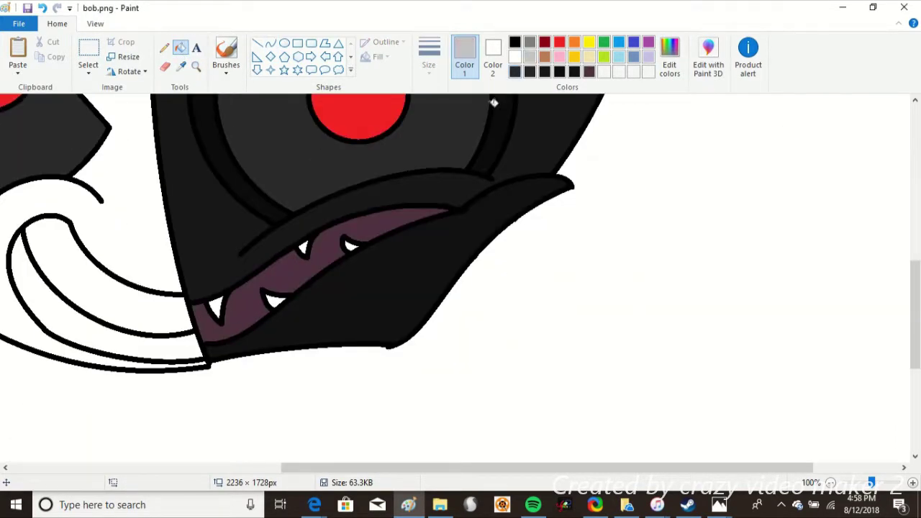
Draw three black crosswise curves splitting the left half's mouth into two rows of teeth.
drag(575, 467, 464, 464)
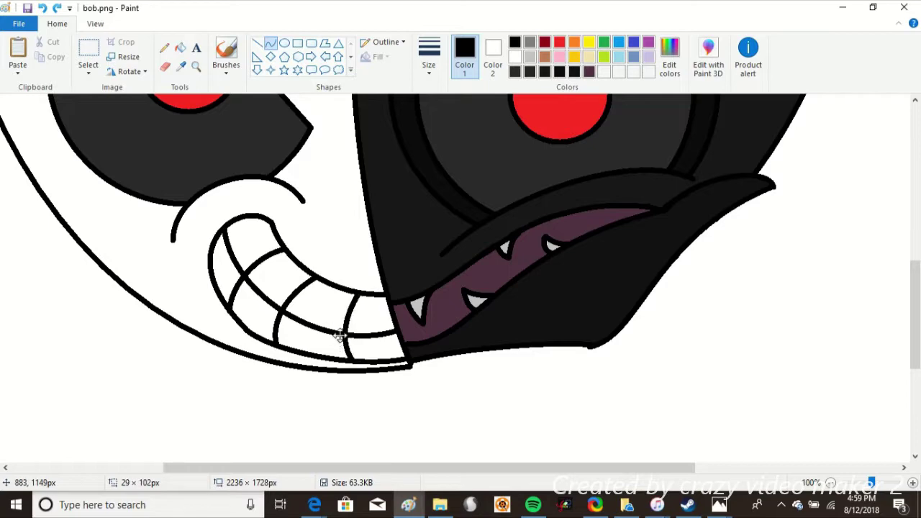
scroll(241, 200, down, 2)
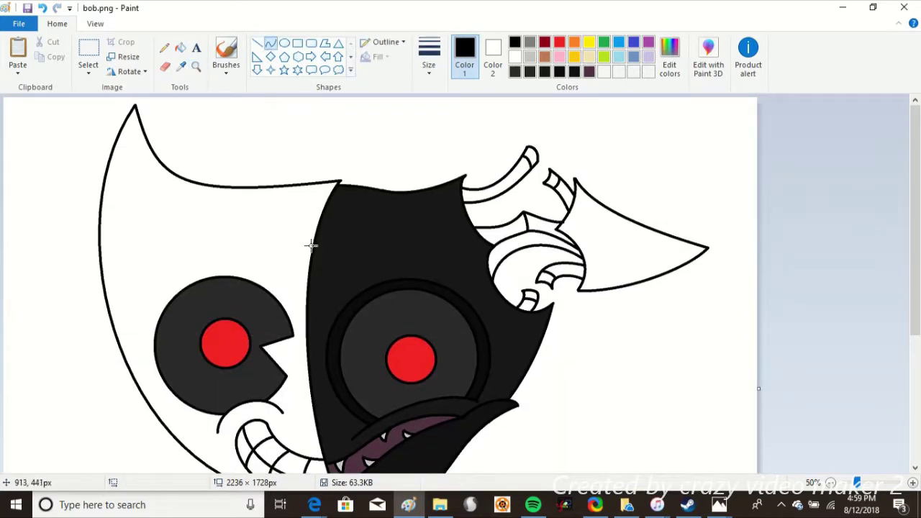
Draw black curves marking off a band along the left half's top and outer edge, and fill that band near-black.
mouse_move(311, 245)
mouse_down()
mouse_move(156, 184)
mouse_move(129, 371)
mouse_up()
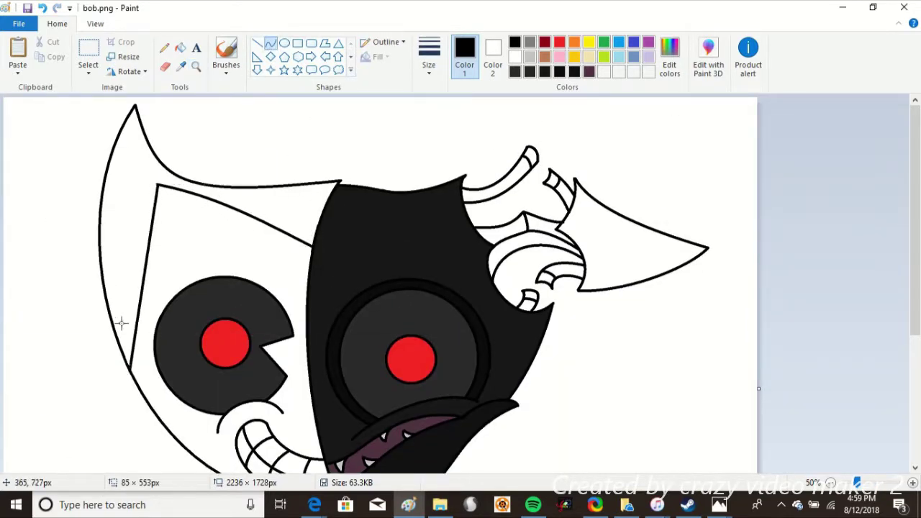
drag(121, 324, 99, 240)
click(669, 58)
click(603, 277)
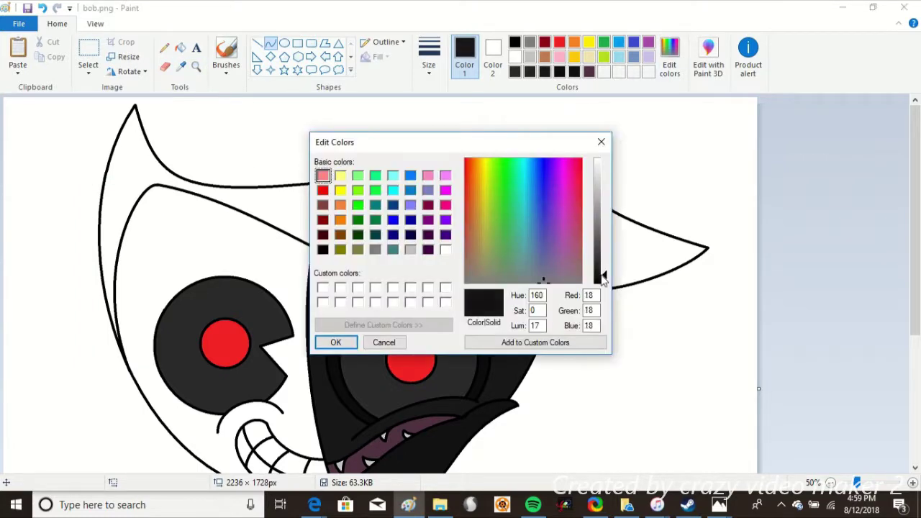
click(335, 341)
click(180, 47)
click(272, 203)
Fill the left half's face area around the eye with light gray.
click(196, 65)
click(249, 230)
right_click(382, 231)
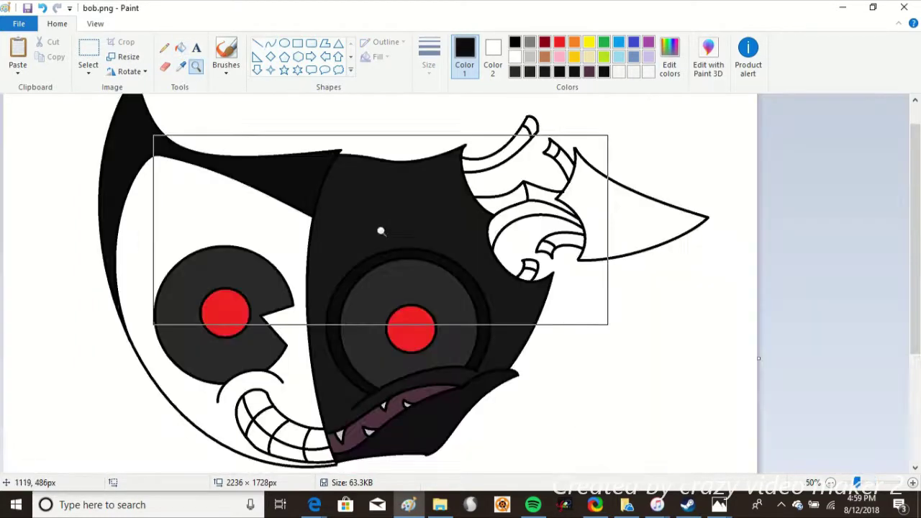
click(381, 231)
click(180, 48)
click(529, 56)
click(669, 58)
click(335, 342)
click(345, 323)
Fill the detached spike beyond the torn edge with the dark color of the right half's face.
click(196, 66)
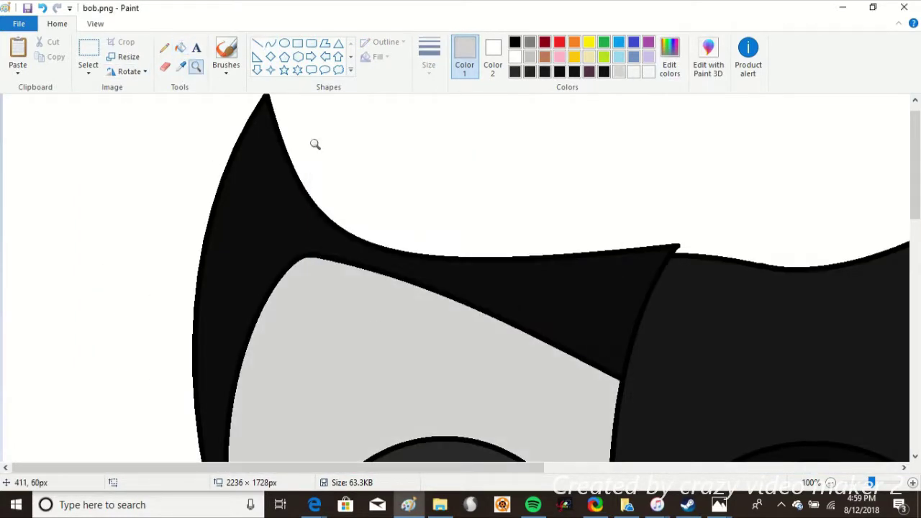
click(181, 65)
click(647, 323)
Mix a dark olive yellow and fill the tips of the four severed wires with it.
click(669, 58)
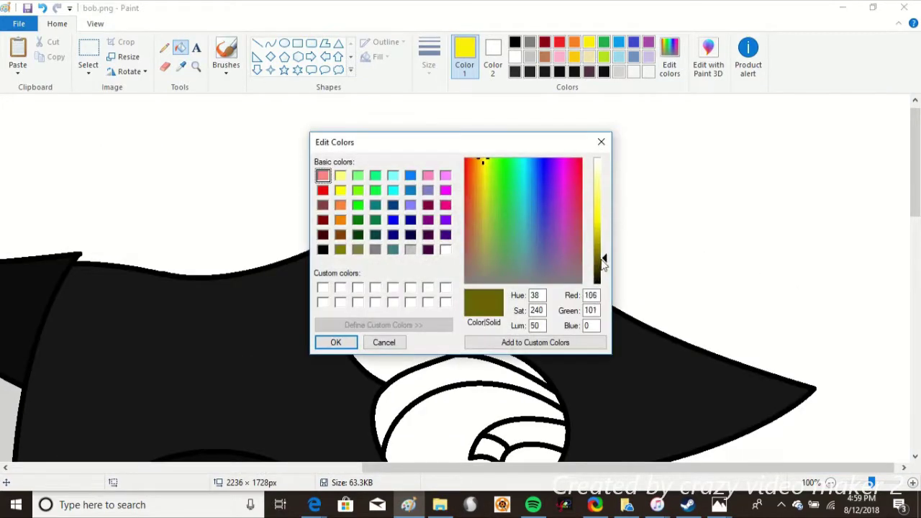
click(594, 284)
click(335, 341)
click(458, 198)
click(503, 252)
scroll(496, 350, down, 3)
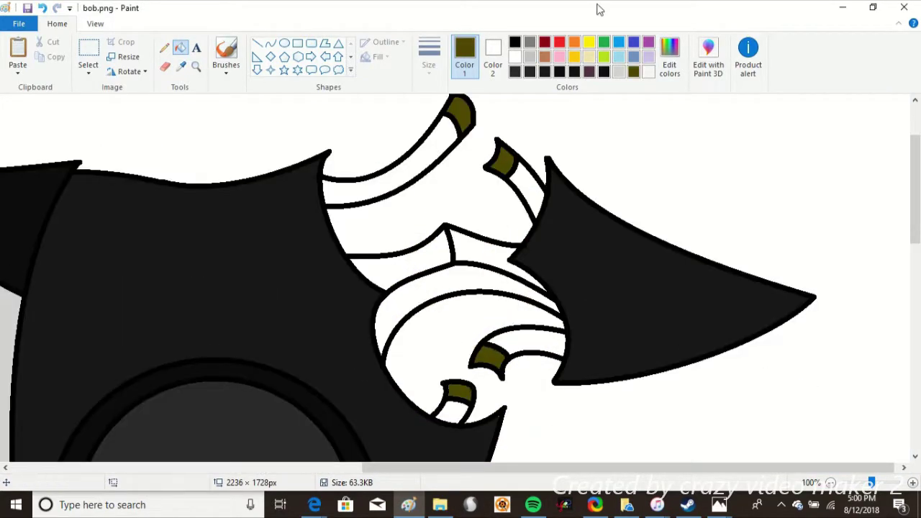
Fill the bands connecting the right half to the detached spike with different shades of dark gray.
click(669, 58)
click(335, 342)
click(669, 57)
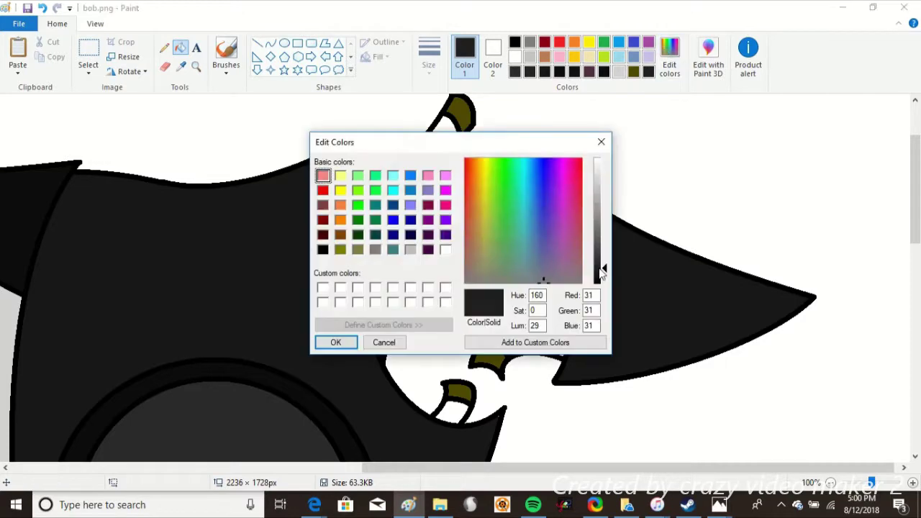
click(335, 342)
click(439, 286)
click(669, 57)
click(594, 291)
click(335, 342)
click(518, 252)
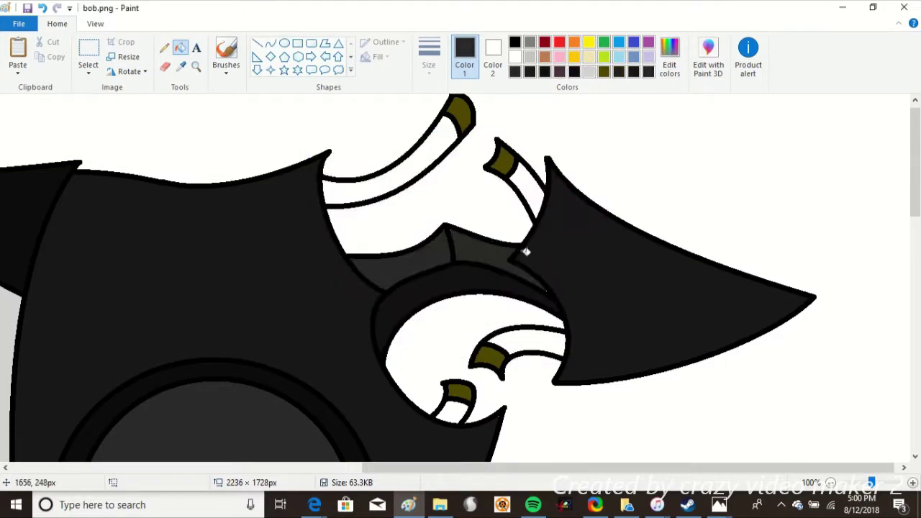
Fill the leftover sliver where the bands meet the detached spike and patch the black outline there.
click(196, 66)
right_click(536, 276)
click(536, 276)
click(257, 43)
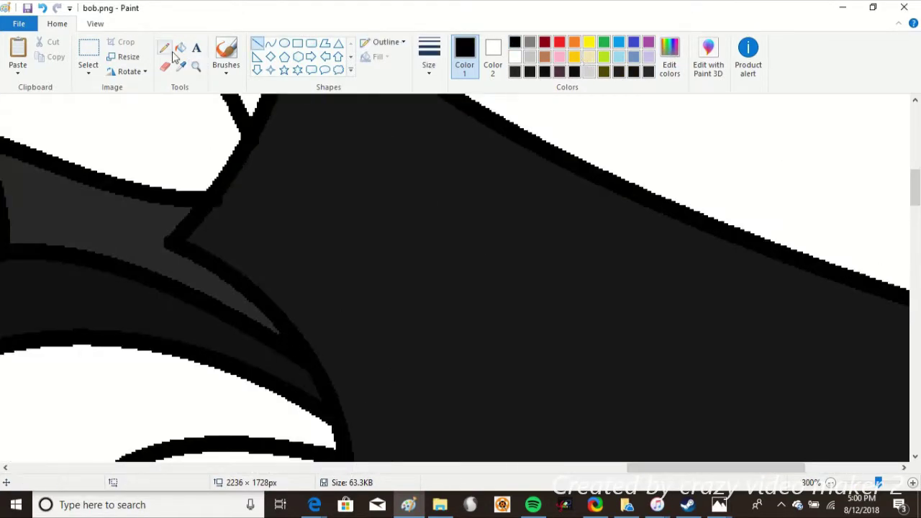
Fill the stems of the four severed wires dark gray and patch the right half's pointed tip below them with a short black line.
click(195, 66)
right_click(326, 154)
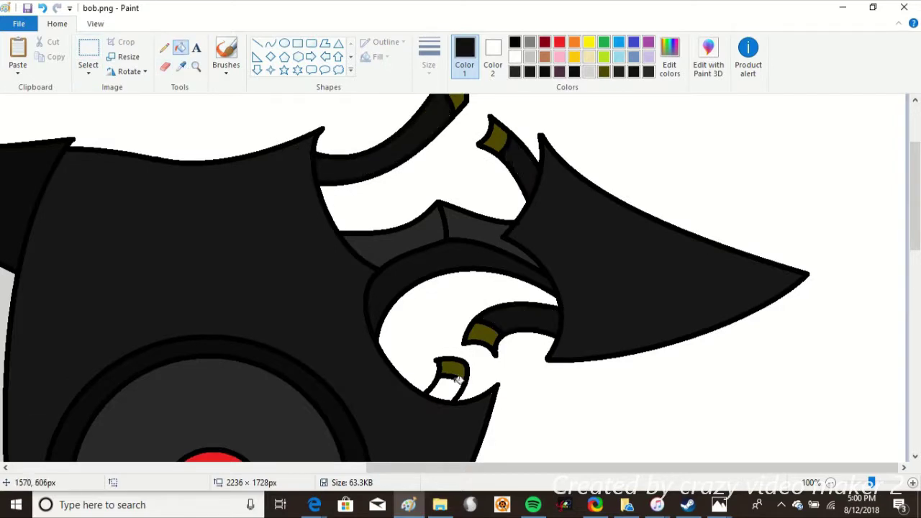
click(464, 395)
drag(549, 247, 538, 267)
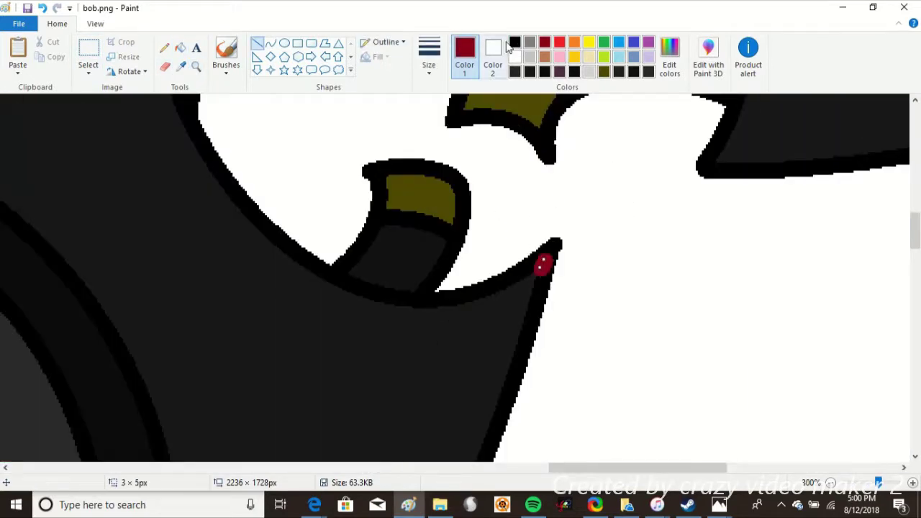
Add a rounded black-outlined bump on top of the jaw's outer corner and fill it with the jaw's color.
click(196, 66)
right_click(386, 251)
click(386, 251)
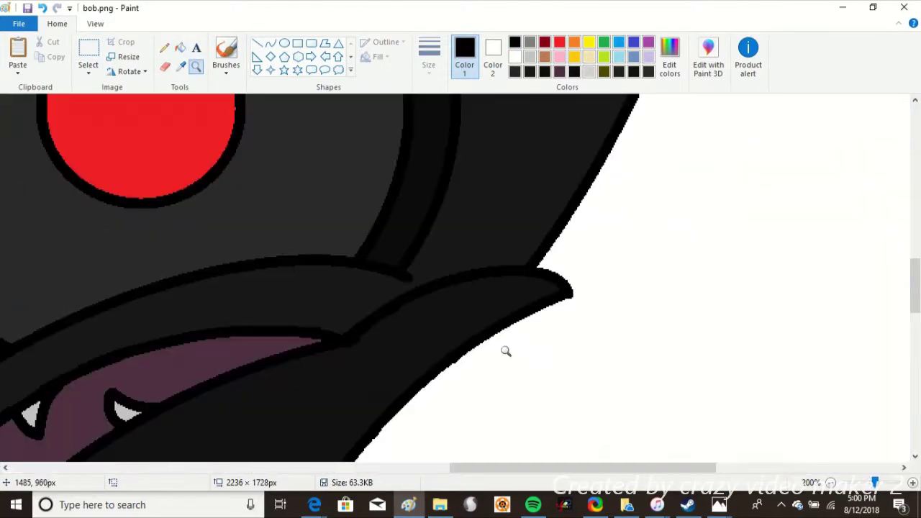
click(269, 43)
click(529, 57)
mouse_move(435, 286)
mouse_down()
mouse_move(511, 268)
mouse_move(481, 245)
mouse_move(464, 250)
mouse_up()
click(180, 66)
click(183, 100)
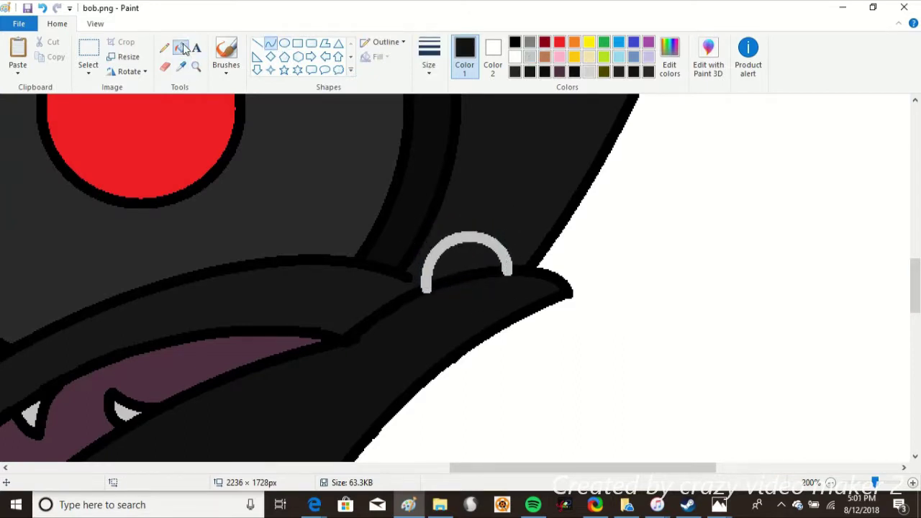
click(514, 42)
click(477, 236)
Draw a small black circle inside the bump, fill it light gray, and save the drawing.
click(284, 43)
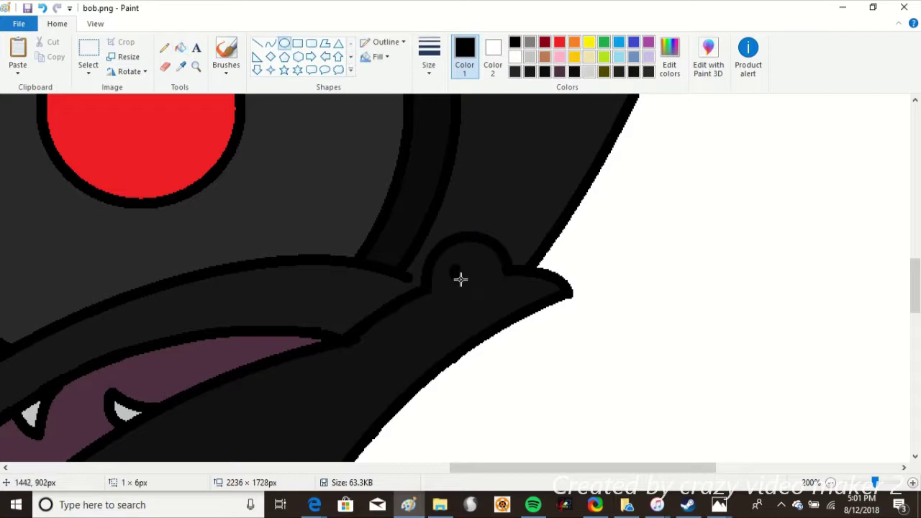
drag(445, 263, 485, 301)
click(180, 47)
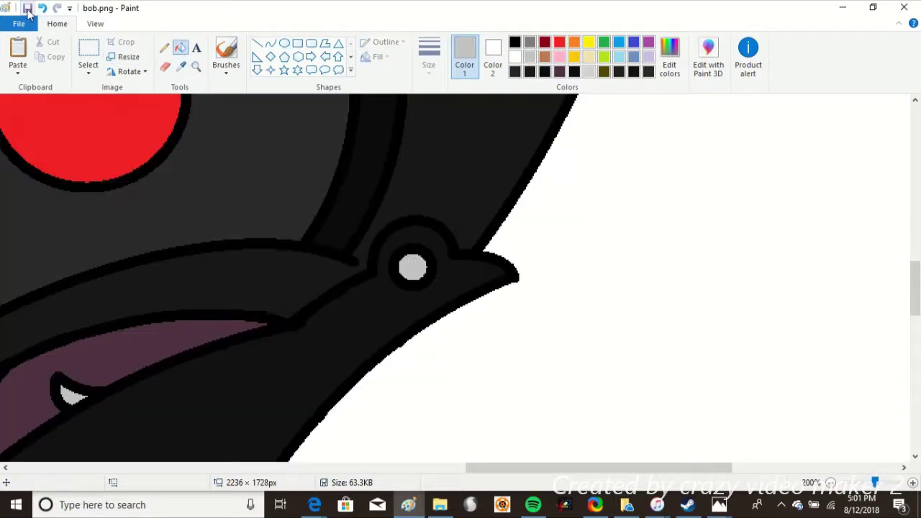
click(27, 11)
Mix a lighter red from the pupil color and draw a smaller circle in that shade inside each eye's pupil.
click(196, 66)
right_click(432, 216)
click(559, 220)
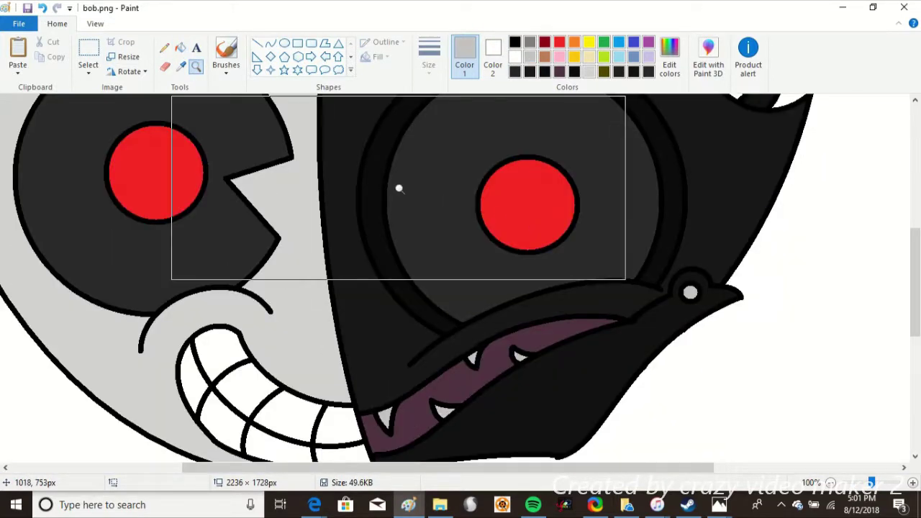
click(181, 66)
click(510, 200)
click(669, 58)
click(330, 341)
click(284, 43)
mouse_move(504, 189)
mouse_down()
mouse_move(549, 243)
mouse_move(559, 238)
mouse_up()
drag(133, 140, 202, 209)
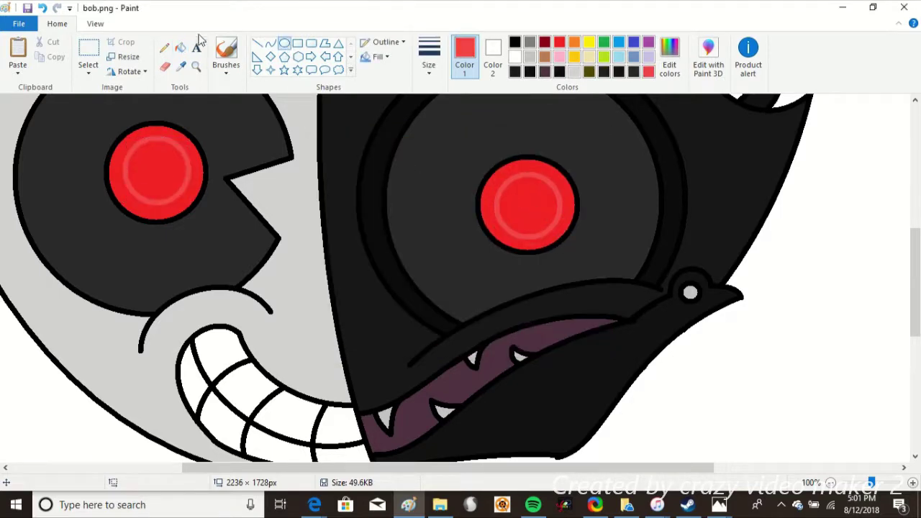
Fill the inner circles of both pupils with the lighter red.
click(179, 47)
click(164, 156)
click(535, 197)
Mix a lighter gray with red, green and blue at 73 from the eye color for drawing curves.
scroll(208, 99, up, 2)
click(181, 65)
click(202, 309)
click(669, 58)
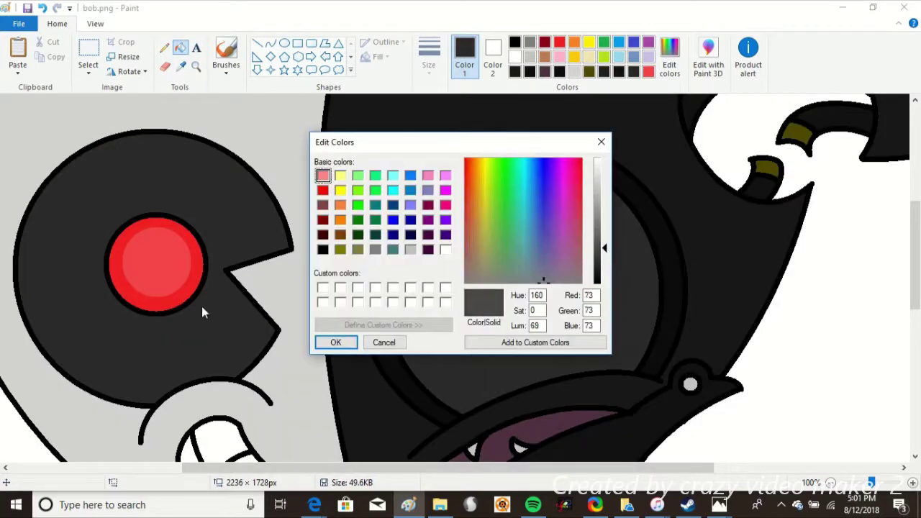
click(329, 341)
click(270, 43)
drag(495, 236, 510, 233)
drag(461, 229, 493, 245)
click(42, 8)
Draw lighter gray curves in the right eye, arching above the pupil and wrapping around its inner side and underside.
drag(461, 230, 508, 206)
drag(489, 247, 505, 350)
mouse_move(480, 298)
mouse_down()
mouse_move(460, 345)
mouse_move(602, 298)
mouse_up()
drag(554, 324, 584, 352)
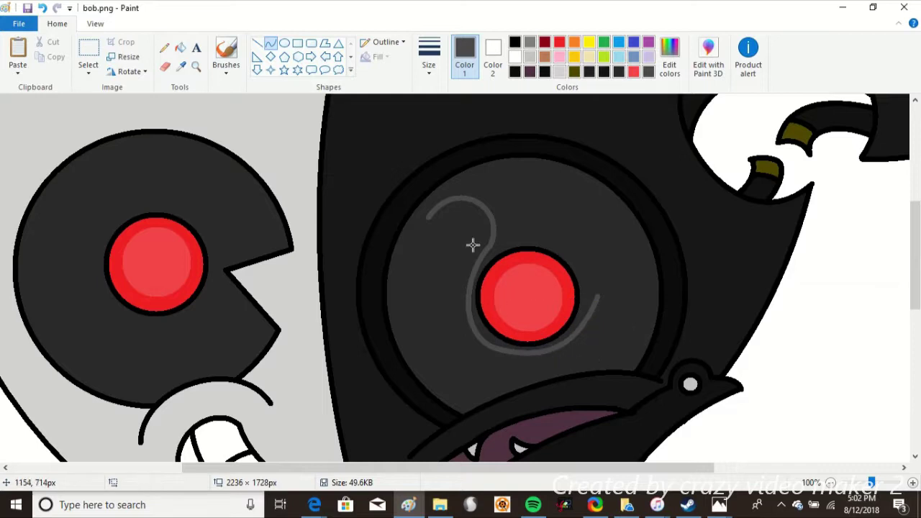
Close the right eye's highlight with curves along the eye's inner and lower edge and fill the shape with the lighter gray.
drag(434, 314, 469, 392)
drag(449, 306, 412, 302)
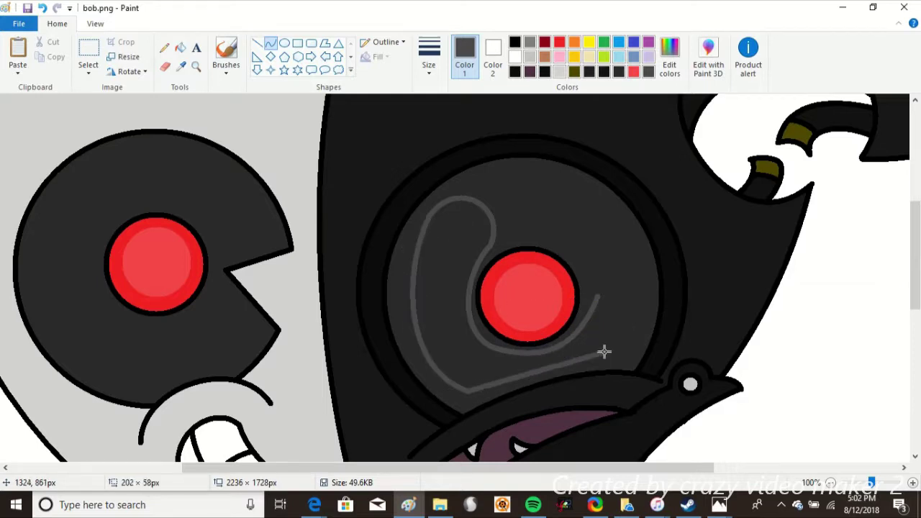
drag(604, 351, 584, 360)
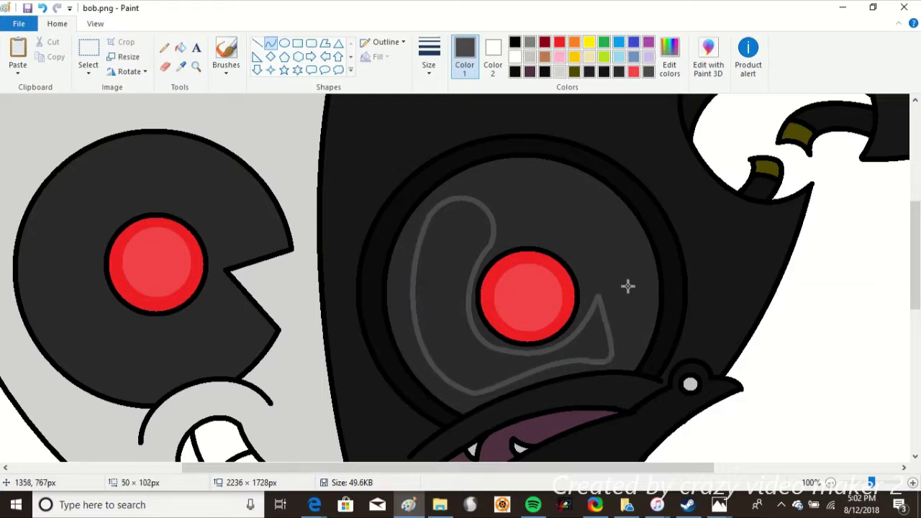
click(180, 47)
click(453, 288)
Draw lighter gray curves inside the left eye along its outer rim, the upper side of the notch and the lower edge.
scroll(288, 230, left, 5)
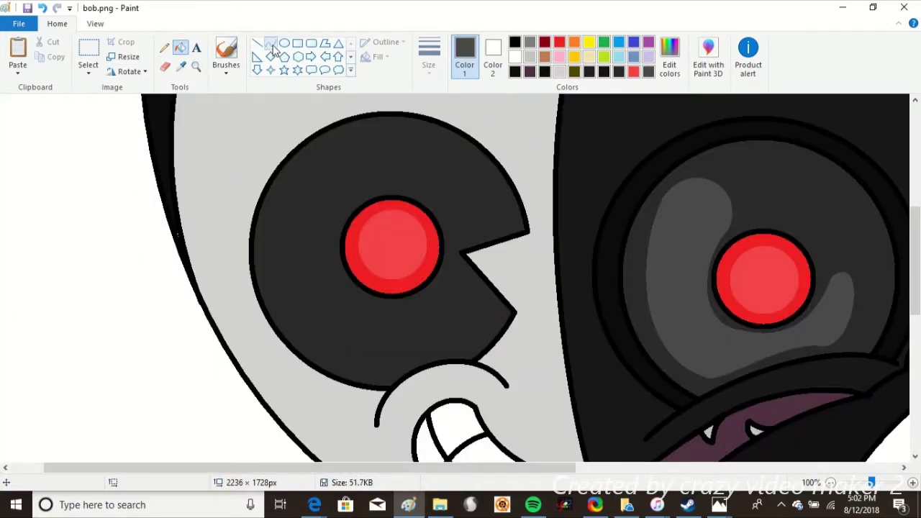
click(271, 45)
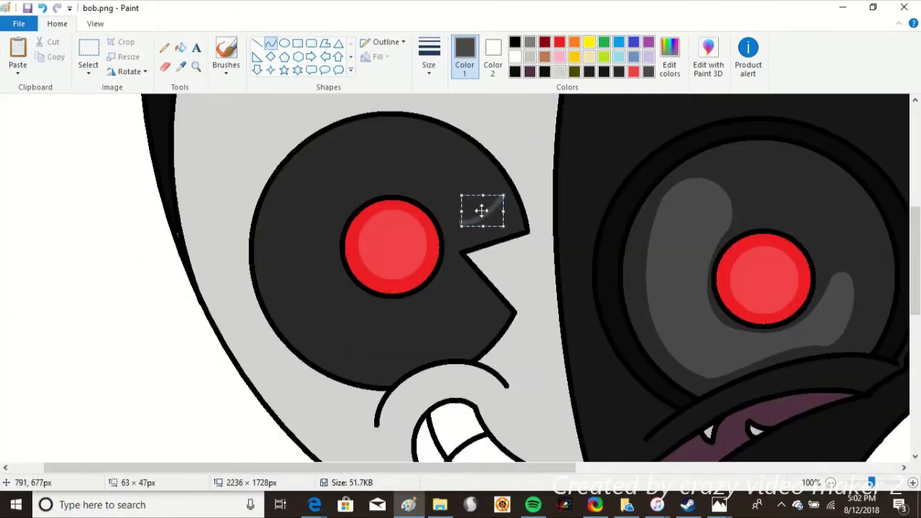
mouse_move(481, 210)
mouse_down()
mouse_move(476, 223)
mouse_move(290, 191)
mouse_move(554, 129)
mouse_move(350, 364)
mouse_move(285, 355)
mouse_up()
drag(433, 357, 468, 360)
drag(460, 354, 478, 333)
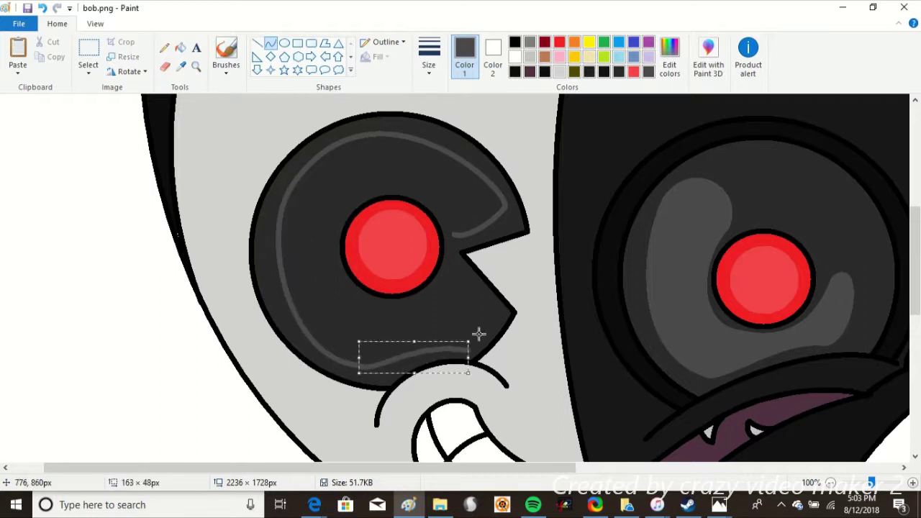
Close the left eye's highlight with curves below the notch and around the pupil, and fill the shape with the lighter gray.
drag(338, 266, 343, 305)
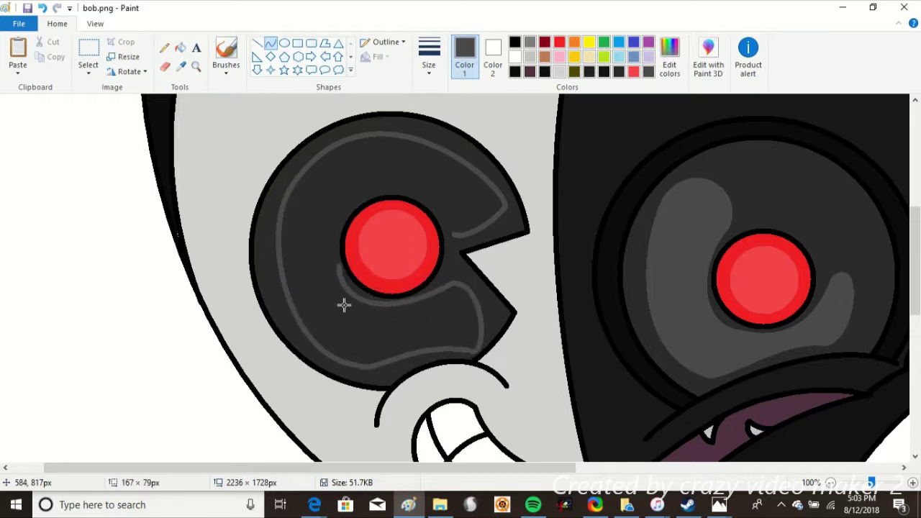
drag(426, 296, 393, 329)
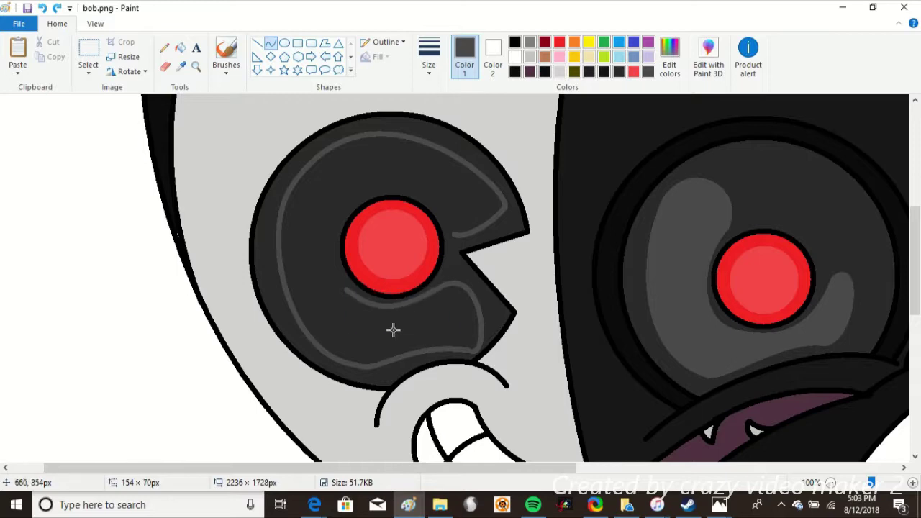
drag(407, 214, 355, 127)
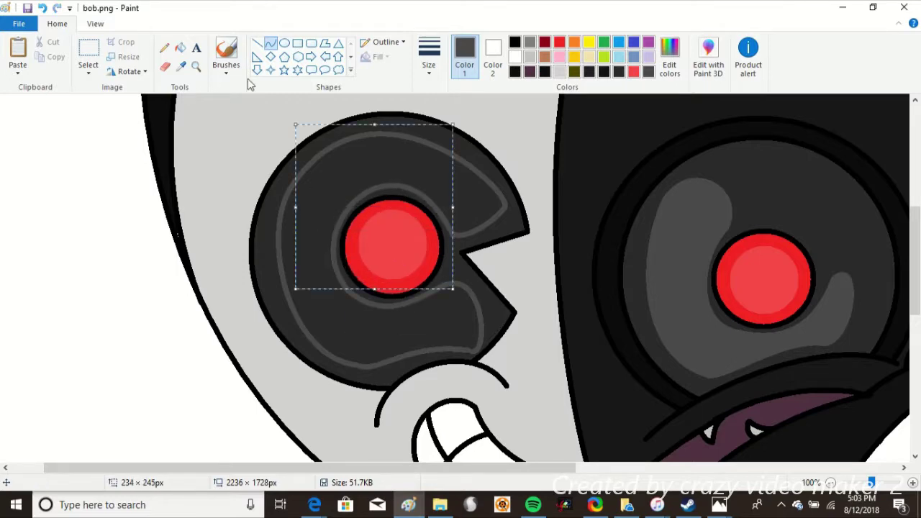
click(180, 48)
click(361, 162)
Mix a dark gray slightly lighter than the dark half of the face for its highlights.
scroll(361, 162, down, 3)
scroll(259, 96, up, 3)
click(195, 66)
click(185, 143)
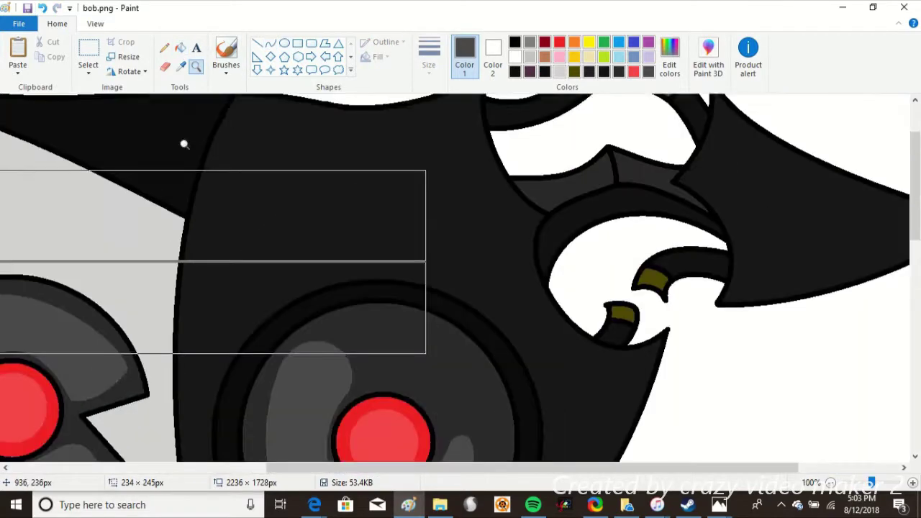
scroll(431, 252, up, 2)
click(514, 41)
click(669, 57)
click(333, 341)
Outline a highlight on the dark forehead above the right eye with dark gray curves and fill it with the same color.
click(270, 43)
drag(443, 206, 241, 234)
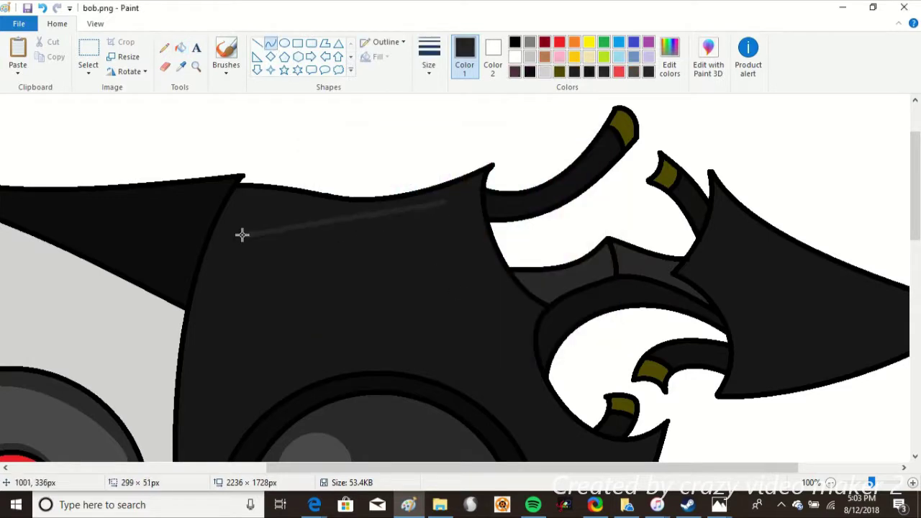
scroll(194, 444, down, 2)
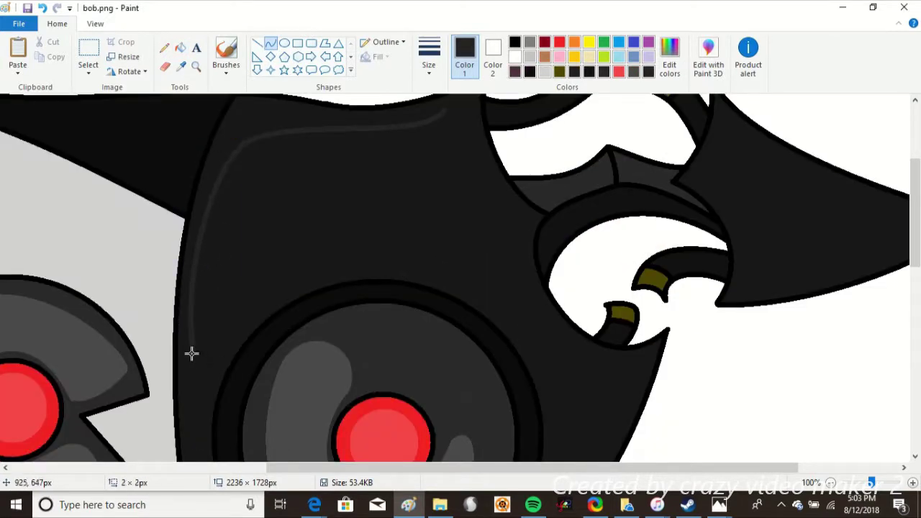
drag(202, 379, 202, 380)
drag(329, 276, 479, 266)
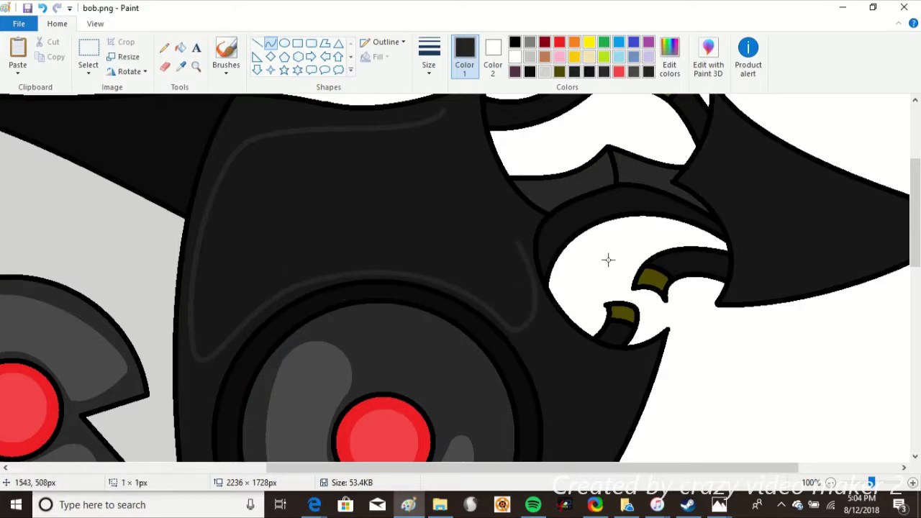
scroll(482, 137, up, 3)
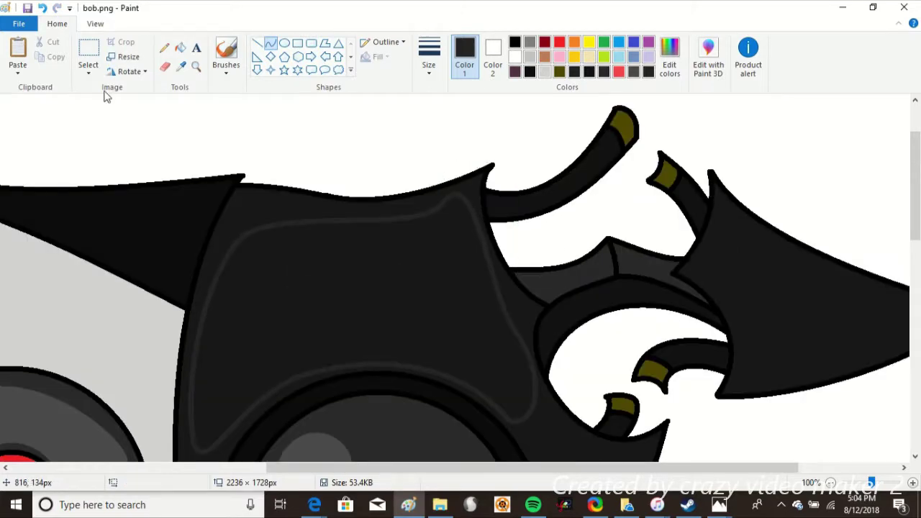
click(195, 65)
right_click(426, 309)
click(447, 257)
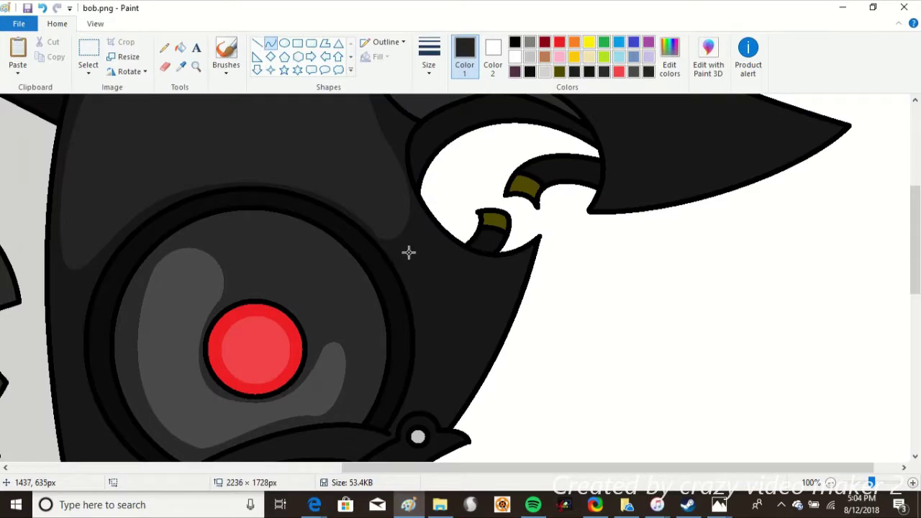
Outline a highlight on the dark cheek between the right eye and the torn outer edge, and fill it with the dark gray.
drag(418, 394, 418, 394)
drag(421, 288, 495, 321)
drag(511, 267, 453, 411)
mouse_move(523, 281)
mouse_down()
mouse_move(497, 366)
mouse_move(503, 345)
mouse_up()
drag(453, 409, 408, 403)
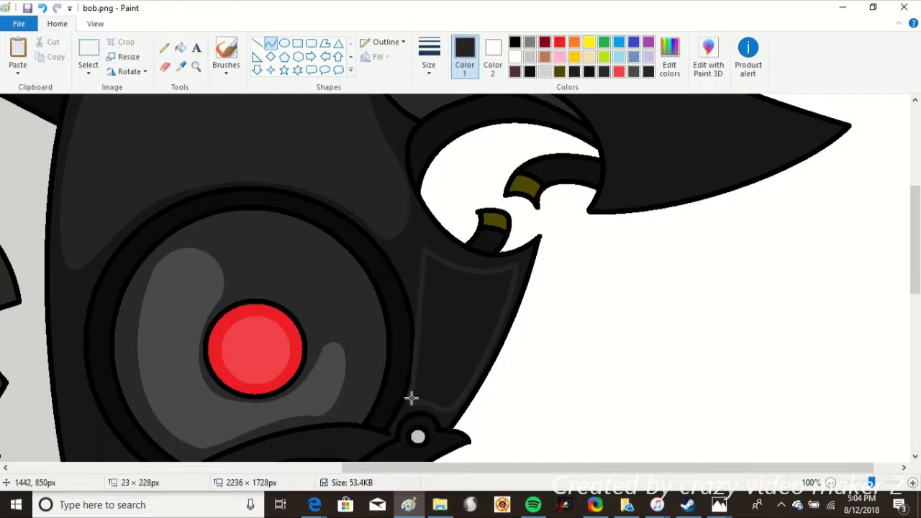
click(180, 47)
click(483, 286)
Outline a highlight inside the detached dark spike beyond the severed wires and fill it with the dark gray.
click(196, 66)
key(ctrl+Page_Down)
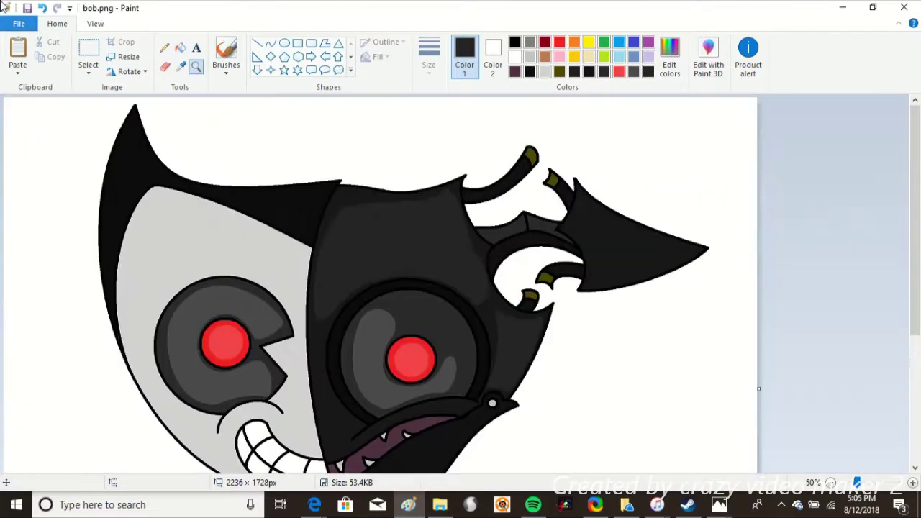
click(195, 67)
right_click(191, 220)
click(302, 165)
click(270, 44)
mouse_move(571, 236)
mouse_down()
mouse_move(774, 310)
mouse_move(594, 373)
mouse_move(694, 357)
mouse_move(594, 369)
mouse_move(540, 277)
mouse_up()
drag(572, 335, 567, 242)
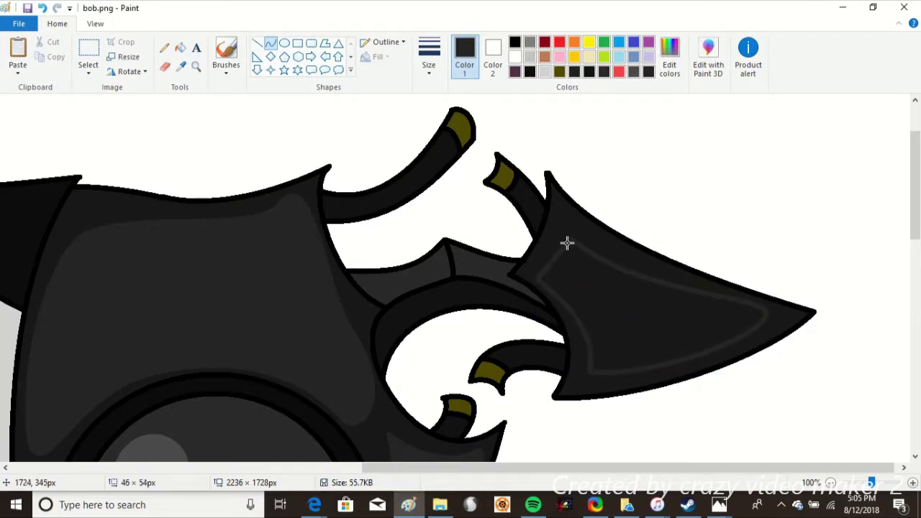
click(179, 48)
click(648, 302)
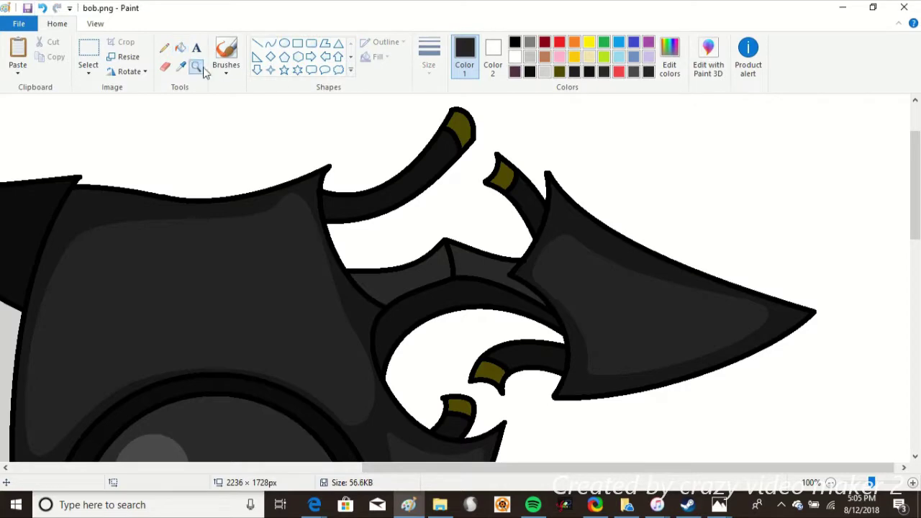
Draw a large black ellipse below the head for the body, reaching past the canvas's lower edge.
right_click(294, 226)
click(247, 263)
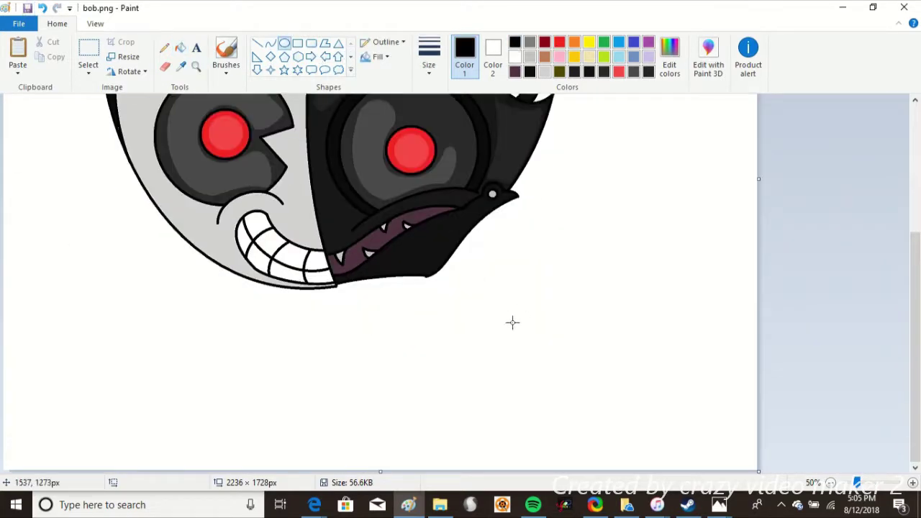
drag(165, 284, 463, 468)
drag(462, 284, 479, 312)
mouse_move(357, 366)
mouse_down()
mouse_move(371, 386)
mouse_move(394, 383)
mouse_up()
click(599, 290)
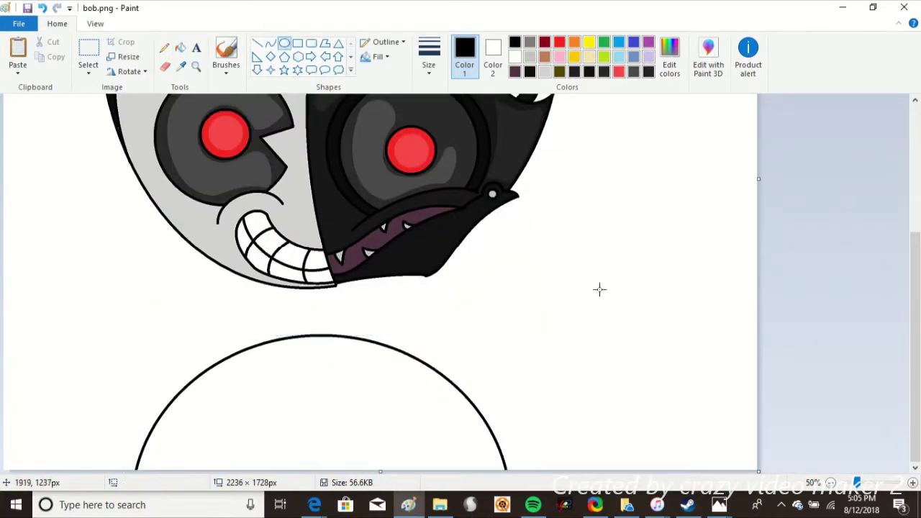
Draw the neck with two inward-bending gray curves from the head to the body and a sagging curve joining their lower ends.
click(195, 66)
click(328, 385)
click(271, 43)
click(530, 41)
scroll(382, 374, up, 2)
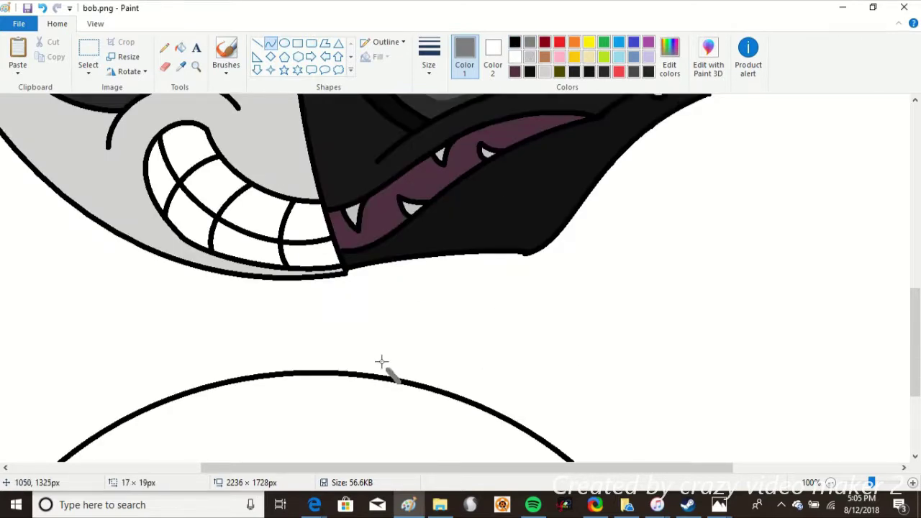
drag(424, 321, 420, 257)
drag(406, 316, 371, 341)
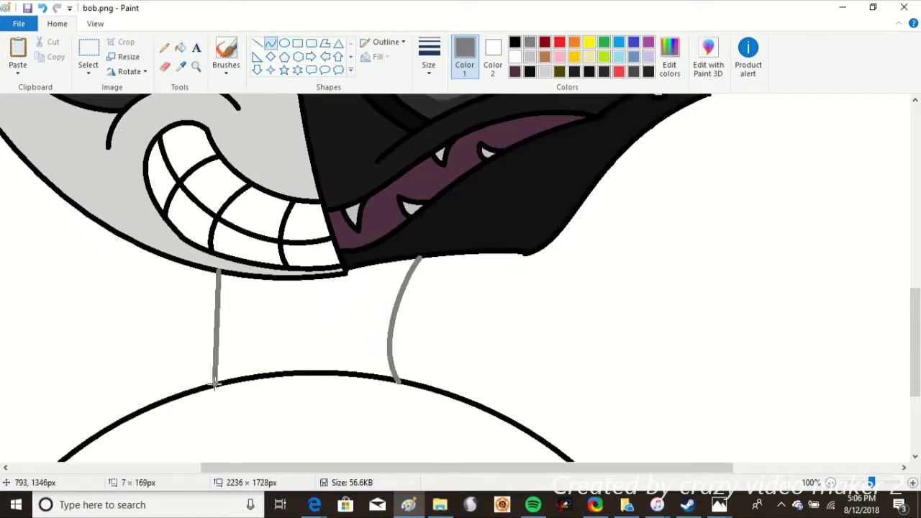
drag(214, 384, 233, 357)
mouse_move(293, 386)
mouse_down()
mouse_move(396, 381)
mouse_move(310, 421)
mouse_up()
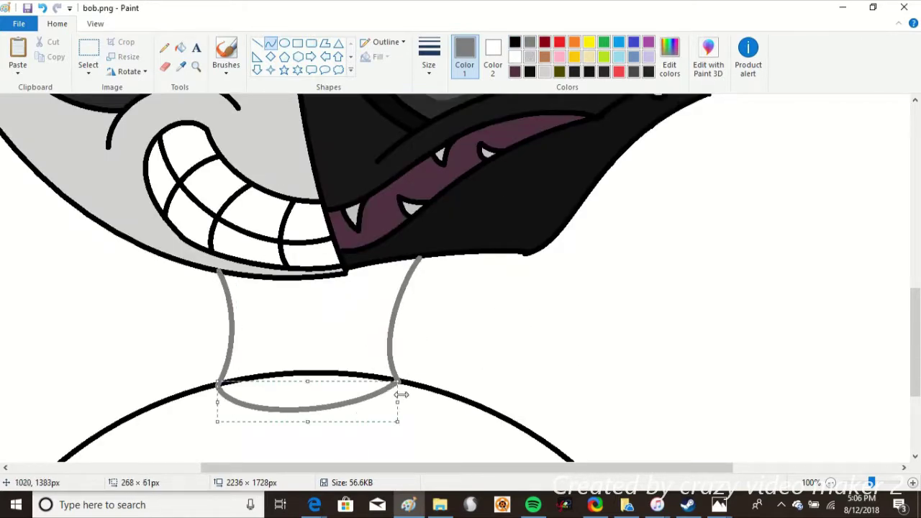
Erase the body's arc inside the neck with white and recolor the neck outline black.
click(180, 66)
click(339, 345)
click(363, 376)
click(545, 57)
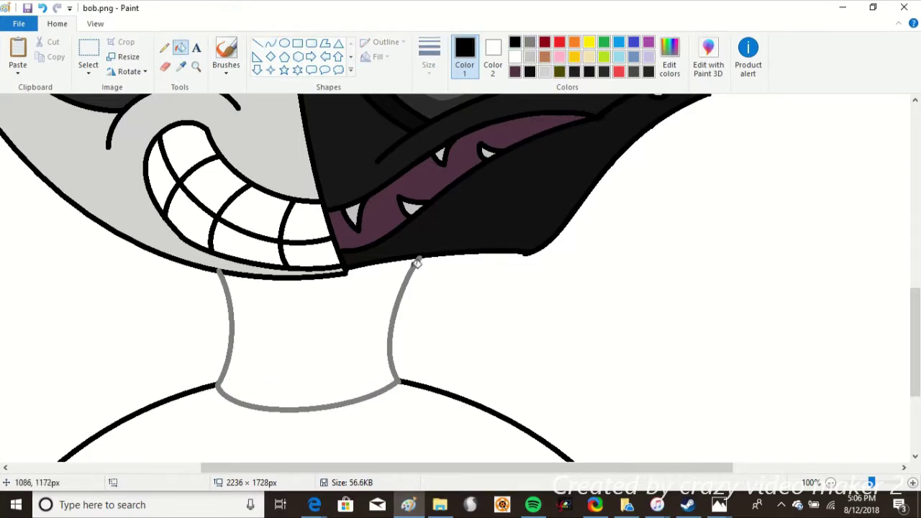
Draw the torso's right shoulder and side with light gray curves from the neck's base, and whiten the ellipse's right arc.
click(270, 43)
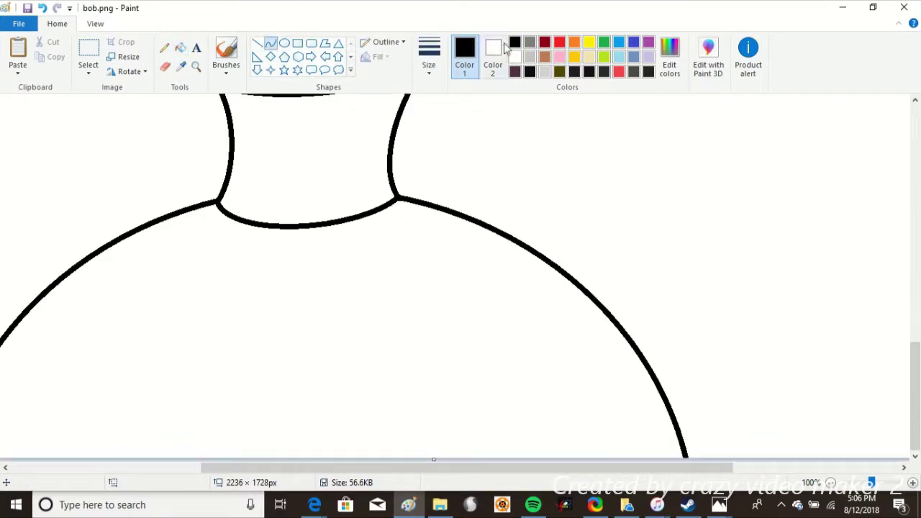
click(529, 57)
drag(467, 467, 525, 467)
drag(298, 198, 508, 218)
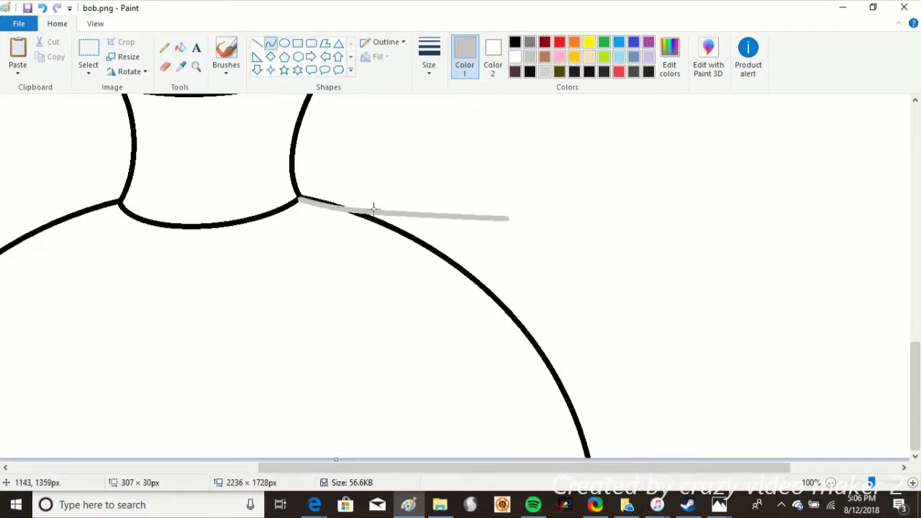
drag(373, 208, 607, 400)
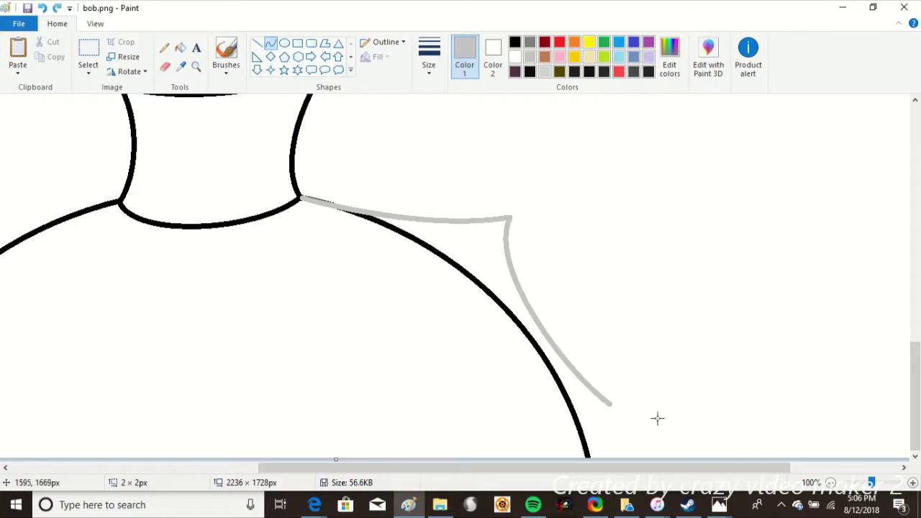
drag(493, 487, 499, 435)
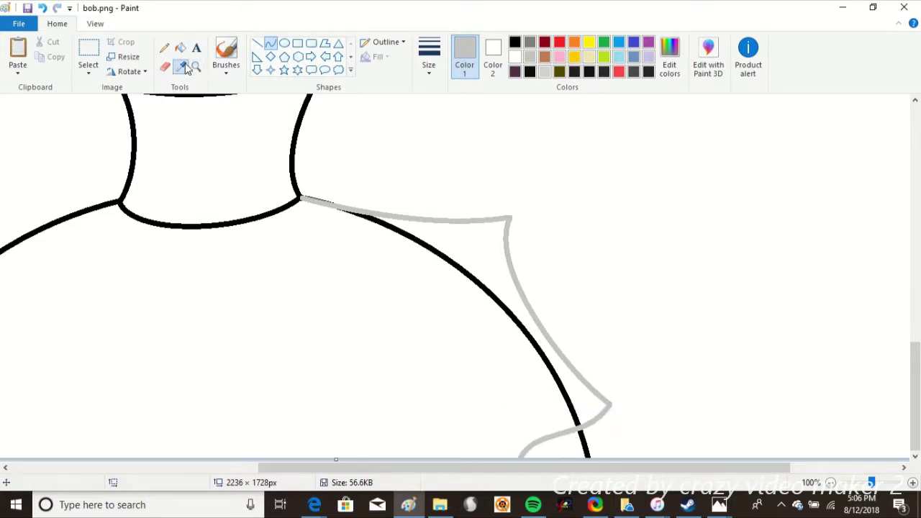
key(Delete)
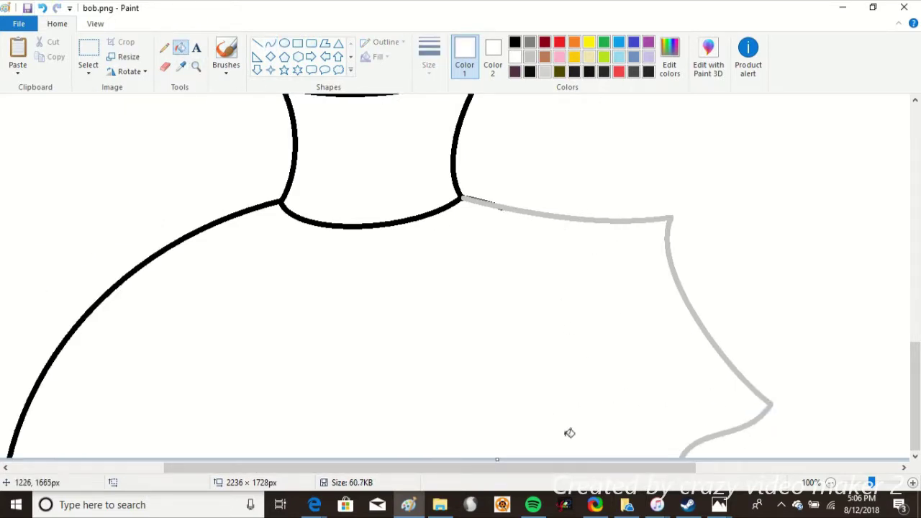
Draw a closed, rounded shoulder piece in light gray just beyond the torso's right edge.
scroll(569, 432, right, 5)
click(270, 45)
drag(497, 213, 740, 338)
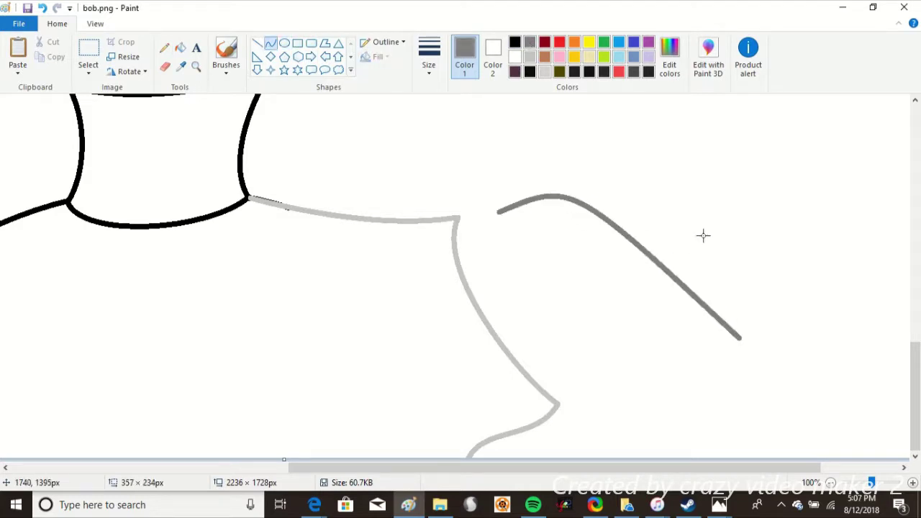
mouse_move(703, 236)
mouse_down()
mouse_move(758, 317)
mouse_move(756, 353)
mouse_move(565, 381)
mouse_up()
drag(676, 360, 712, 332)
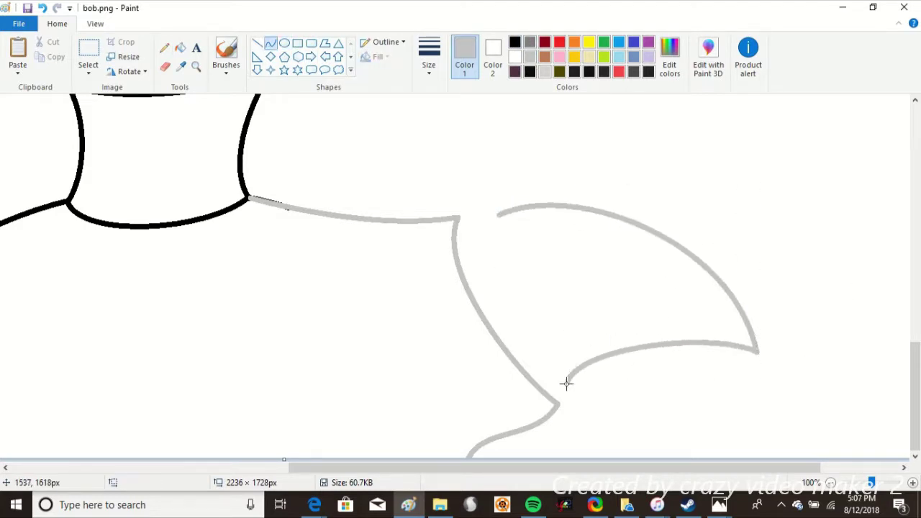
drag(568, 382, 497, 213)
mouse_move(518, 309)
mouse_down()
mouse_move(499, 294)
mouse_move(491, 251)
mouse_up()
Draw two light gray arm lines below the right shoulder piece and two short curves connecting the piece to the torso.
drag(740, 346, 732, 457)
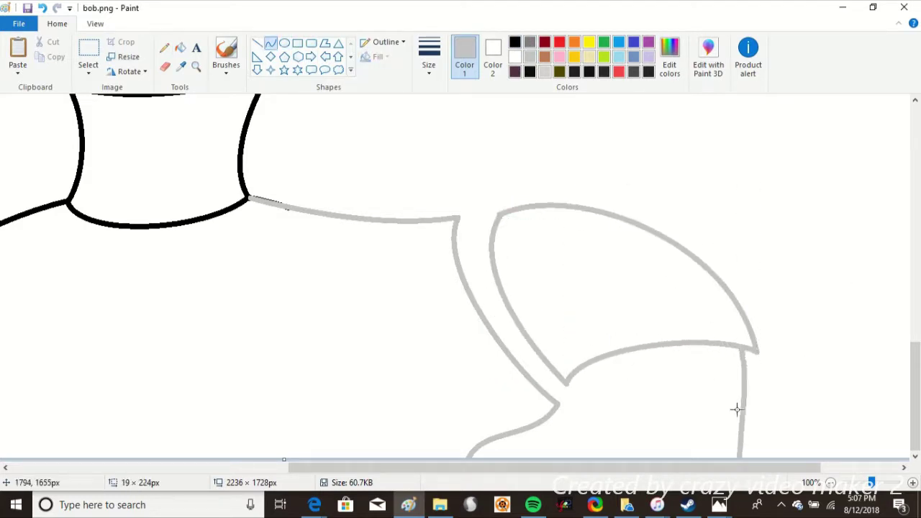
drag(735, 409, 733, 411)
drag(590, 395, 631, 401)
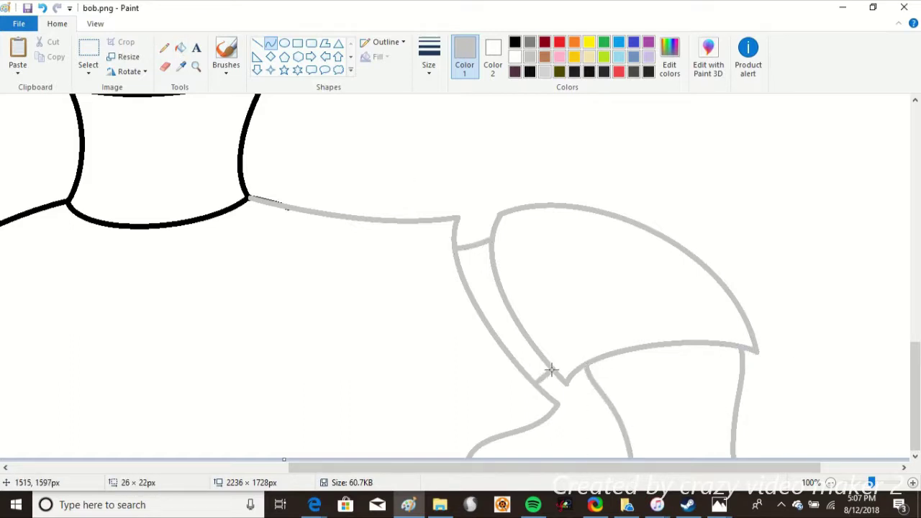
Recolor the light gray outlines of the torso, right shoulder piece and arm black.
scroll(552, 338, right, 2)
scroll(552, 339, up, 1)
scroll(553, 338, down, 1)
click(180, 47)
click(589, 42)
click(493, 57)
click(515, 42)
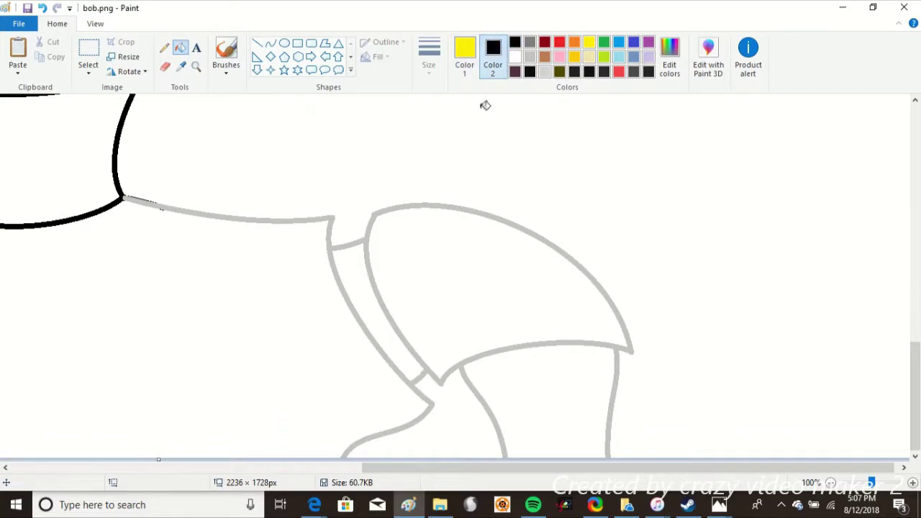
click(381, 212)
click(465, 54)
click(515, 42)
click(381, 208)
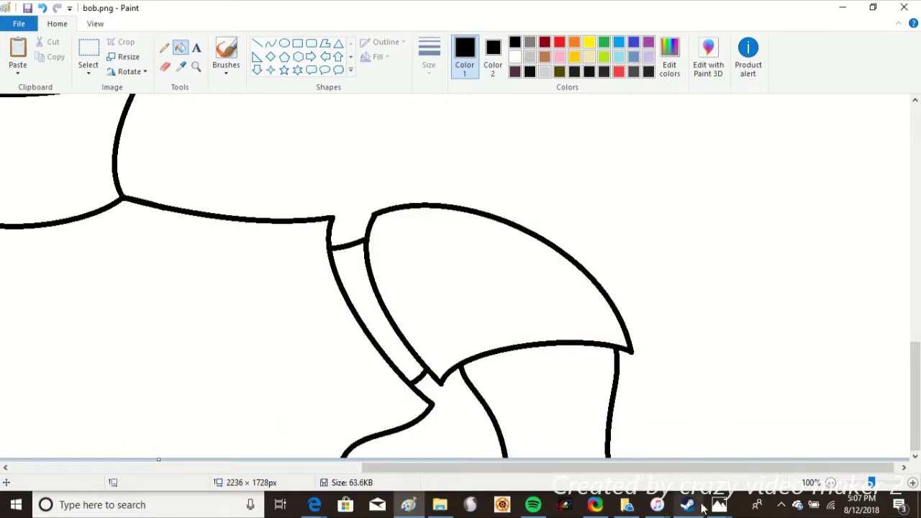
Try to draw a gray curve from the neck's left base outward for the left shoulder.
scroll(343, 432, left, 8)
click(269, 43)
click(530, 42)
scroll(491, 369, left, 1)
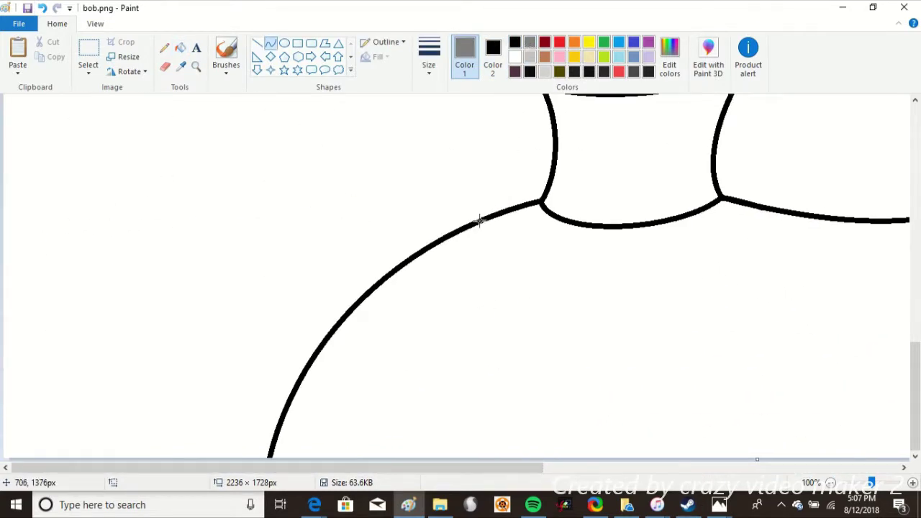
drag(539, 202, 361, 218)
key(ctrl+z)
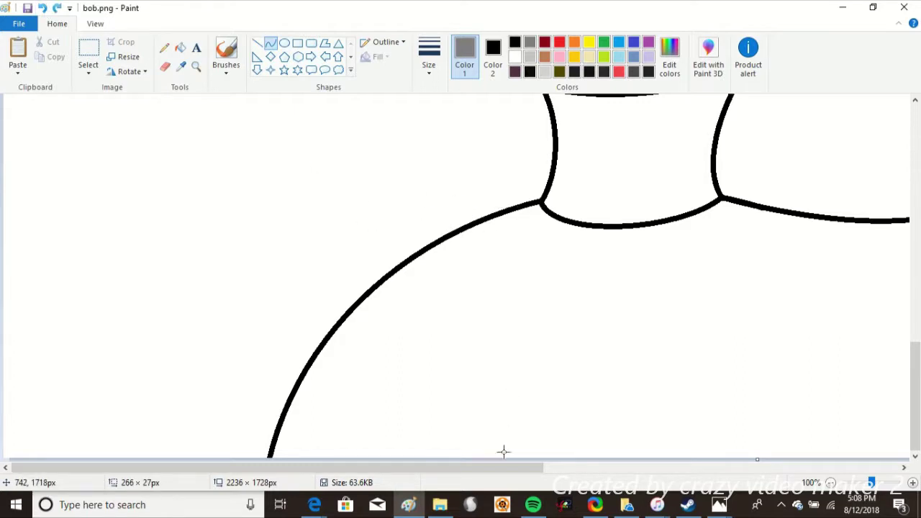
scroll(503, 452, right, 1)
drag(898, 218, 683, 199)
drag(792, 219, 760, 238)
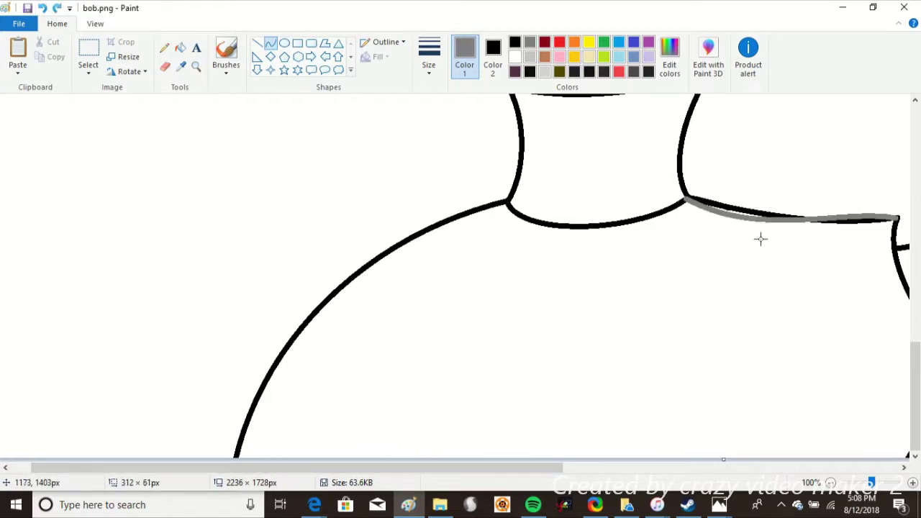
key(ctrl+z)
Draw the left shoulder in gray: a long curve outward from the neck's left base, an inward-bending edge, and a rounded curve back to the torso.
drag(506, 204, 295, 189)
mouse_move(402, 207)
mouse_down()
mouse_move(382, 216)
mouse_move(395, 204)
mouse_up()
drag(292, 200, 242, 202)
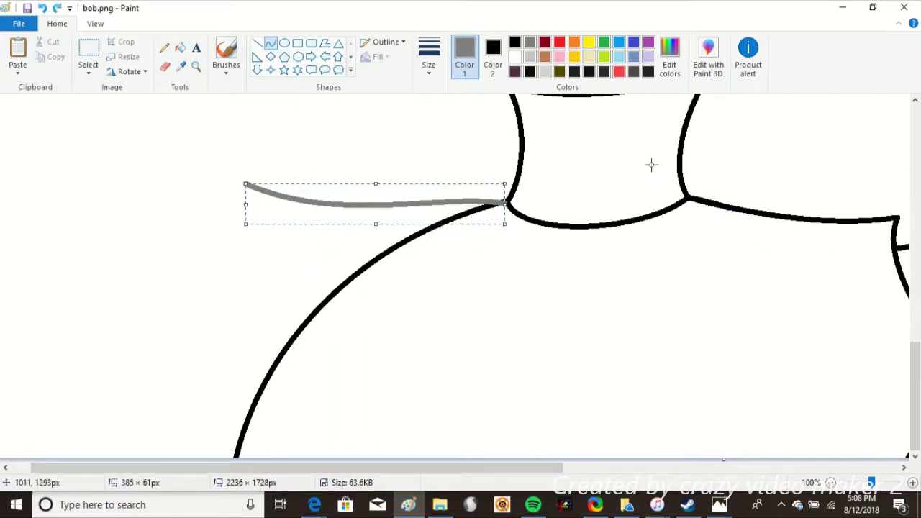
scroll(246, 185, right, 3)
drag(149, 185, 62, 336)
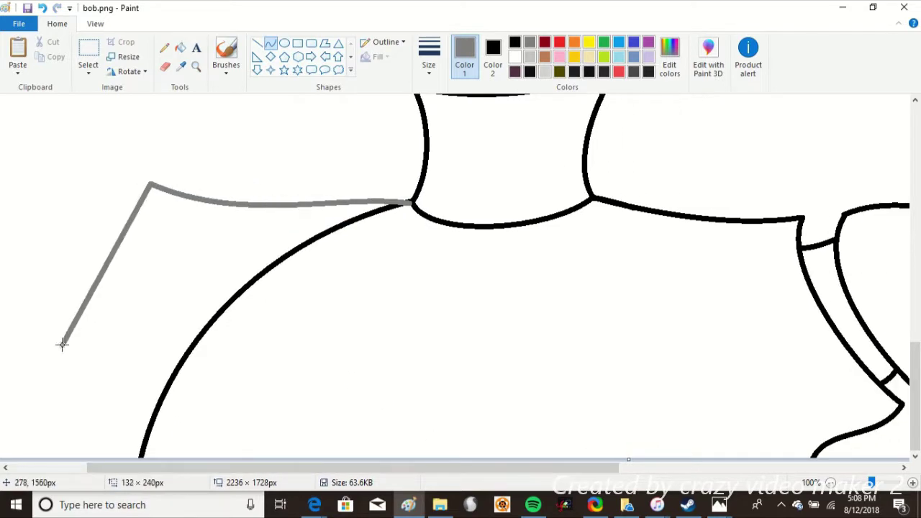
drag(86, 295, 124, 315)
click(65, 335)
mouse_move(63, 335)
mouse_down()
mouse_move(137, 456)
mouse_move(106, 441)
mouse_move(151, 427)
mouse_up()
scroll(202, 401, left, 4)
drag(234, 167, 131, 327)
mouse_move(179, 252)
mouse_down()
mouse_move(206, 308)
mouse_move(221, 282)
mouse_up()
mouse_move(245, 164)
mouse_down()
mouse_move(55, 251)
mouse_move(35, 288)
mouse_up()
mouse_move(92, 195)
mouse_down()
mouse_move(70, 195)
mouse_move(34, 217)
mouse_up()
mouse_move(435, 466)
mouse_down()
mouse_move(502, 467)
mouse_move(434, 466)
mouse_up()
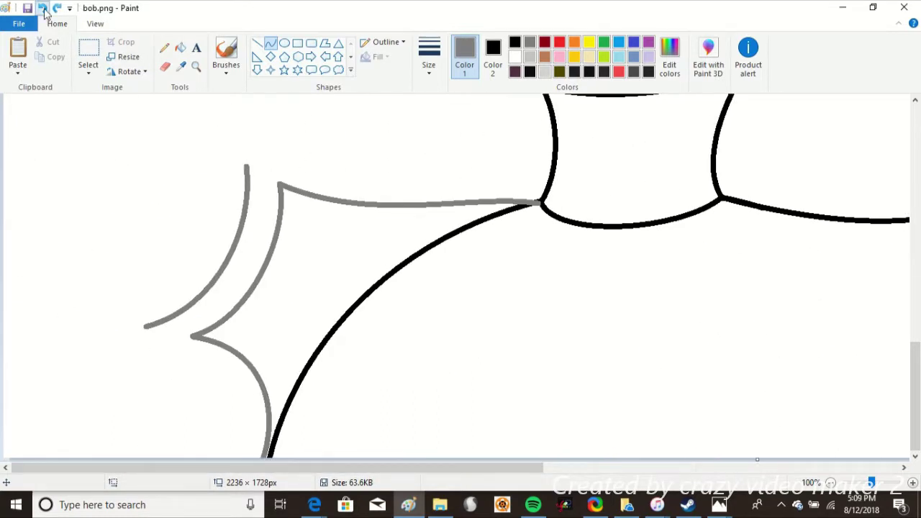
click(41, 8)
Draw a closed, fan-shaped shoulder piece in gray just beyond the left shoulder's outer edge, using three curves.
drag(32, 214, 250, 164)
mouse_move(62, 179)
mouse_down()
mouse_move(259, 166)
mouse_move(168, 328)
mouse_up()
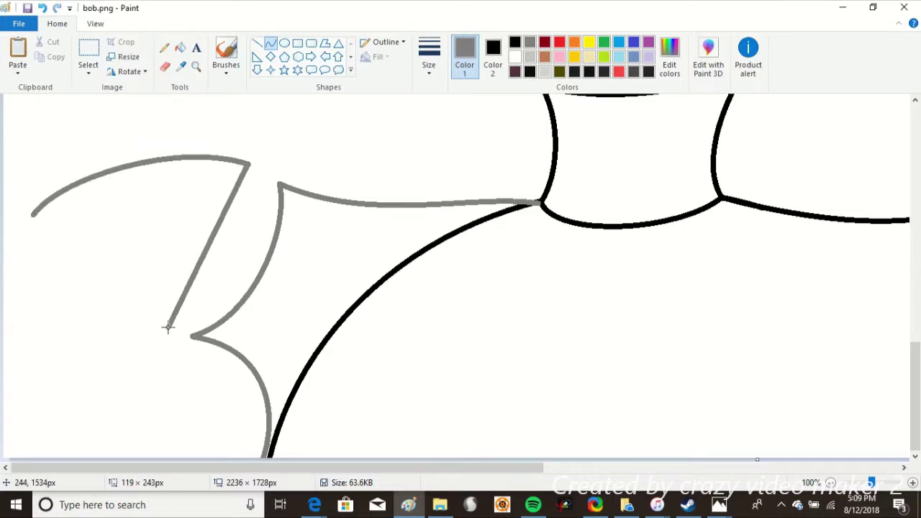
drag(209, 246, 232, 290)
drag(33, 213, 167, 327)
drag(101, 284, 129, 251)
mouse_move(47, 219)
mouse_down()
mouse_move(69, 361)
mouse_move(66, 456)
mouse_up()
mouse_move(72, 338)
mouse_down()
mouse_move(119, 356)
mouse_move(108, 359)
mouse_up()
key(ctrl+z)
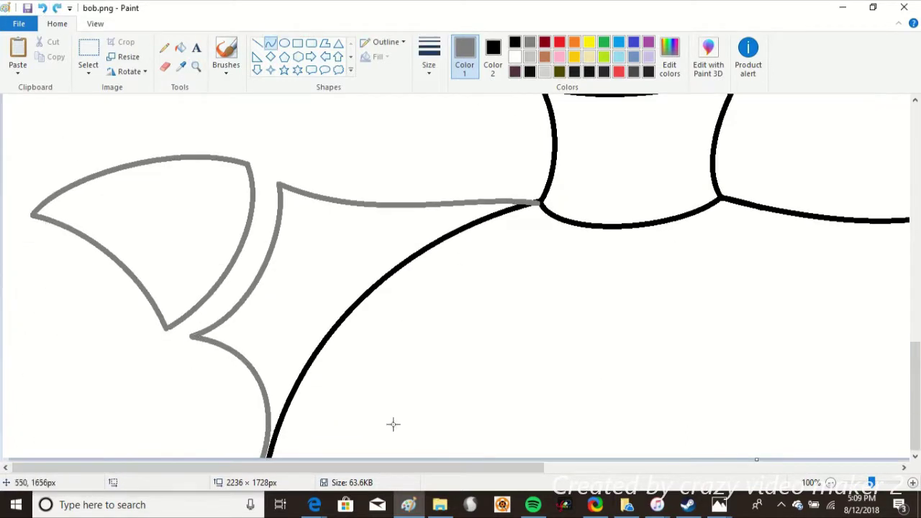
Draw two curved gray arm lines below the left shoulder piece and a light gray circle over their lower ends.
drag(62, 311, 45, 348)
drag(65, 293, 73, 308)
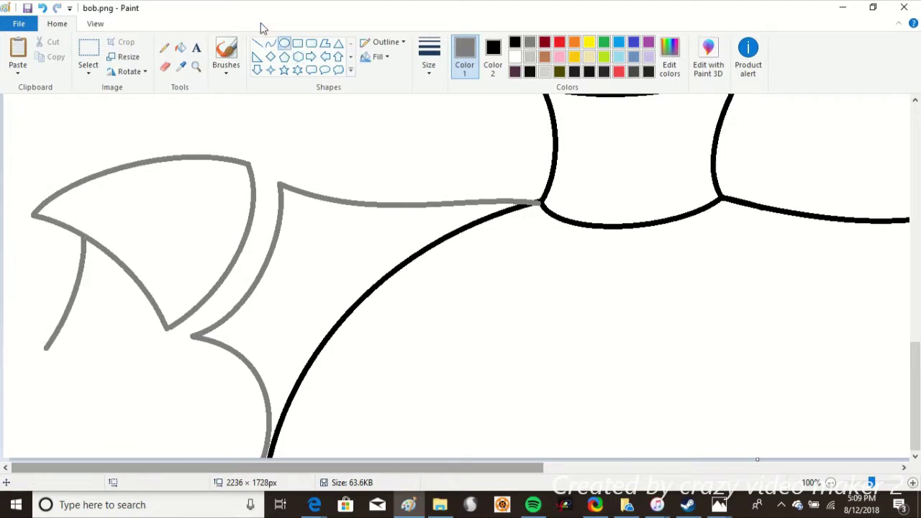
drag(63, 361, 141, 286)
drag(103, 324, 108, 338)
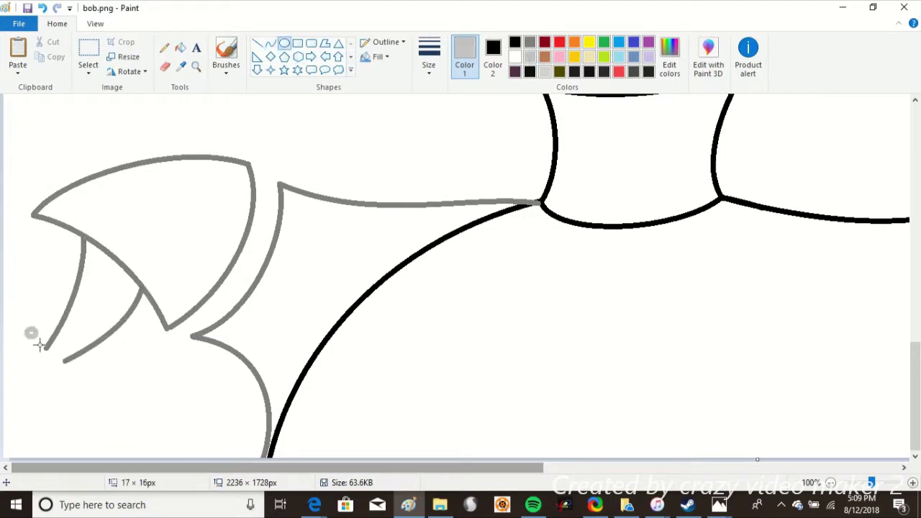
drag(39, 344, 92, 390)
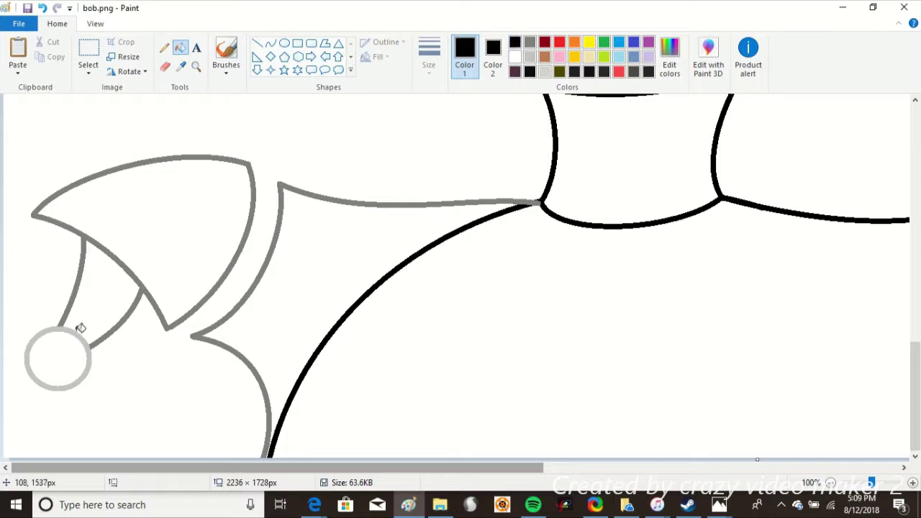
Erase the old torso curve inside the left shoulder and recolor the gray outlines of the shoulder, shoulder piece and arm black.
click(402, 267)
click(535, 204)
click(218, 204)
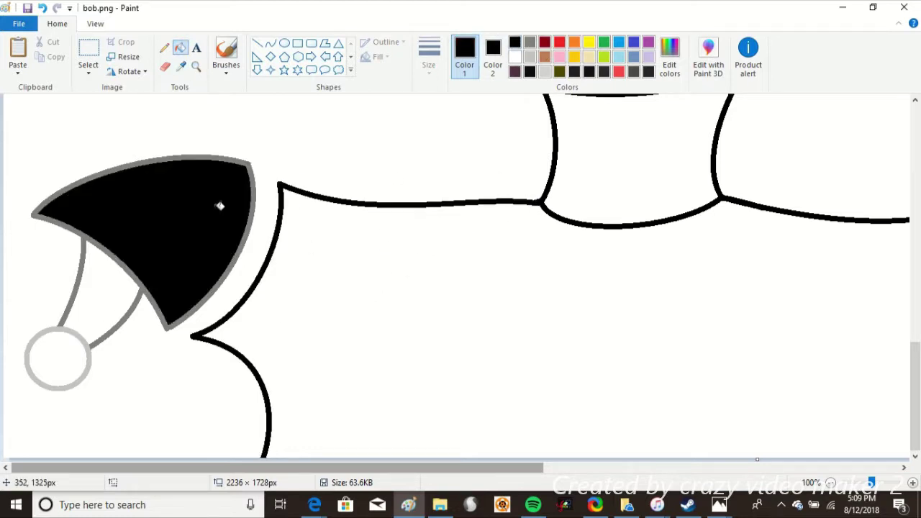
key(ctrl+z)
click(82, 233)
Draw two short black curves connecting the left shoulder piece to the torso and recolor the light gray circle's outline black.
click(270, 43)
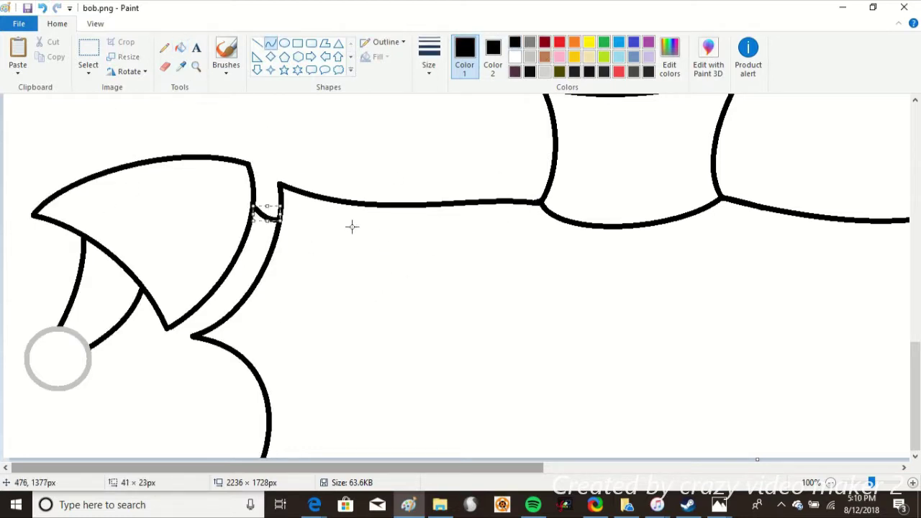
click(180, 47)
click(58, 328)
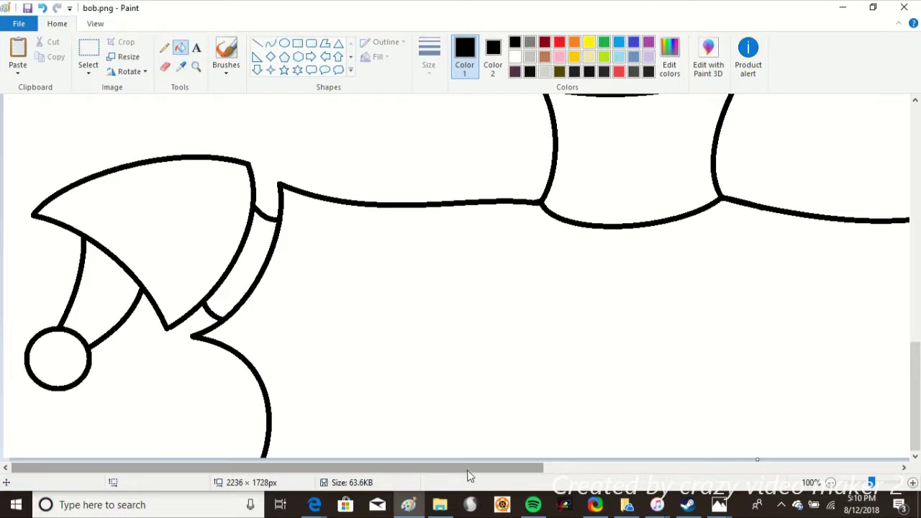
Draw two curved gray lines separating the chest from both shoulders, with a short gray side line below each.
drag(468, 467, 501, 467)
drag(210, 406, 431, 202)
mouse_move(216, 421)
mouse_down()
mouse_move(226, 432)
mouse_move(259, 424)
mouse_up()
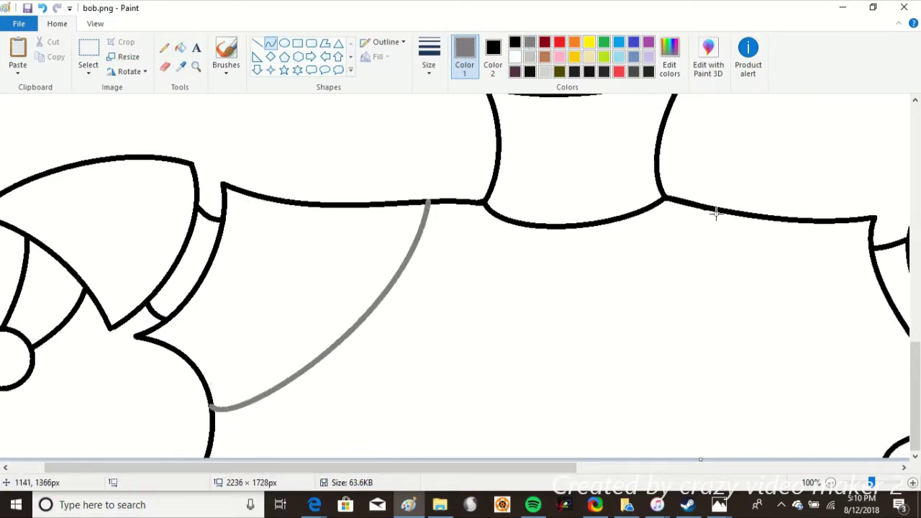
drag(518, 468, 549, 468)
drag(660, 209, 833, 455)
drag(748, 331, 680, 414)
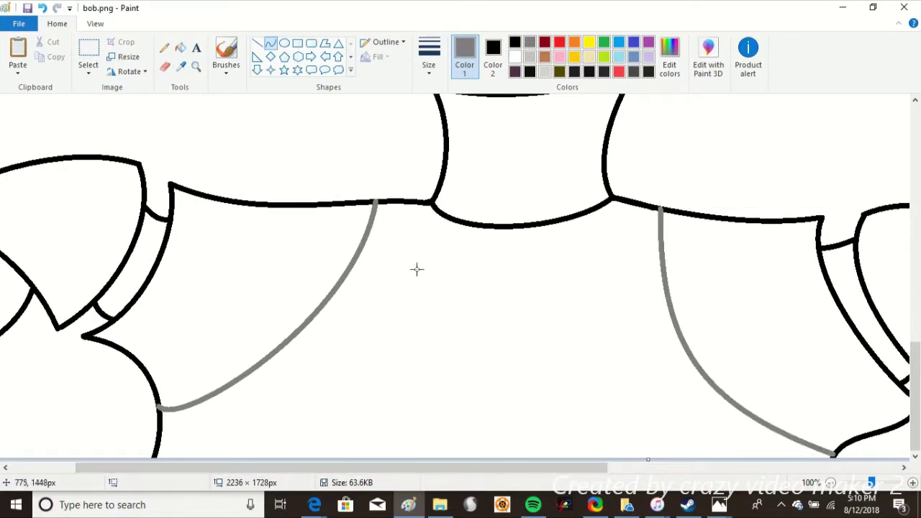
drag(205, 400, 232, 510)
drag(216, 438, 203, 426)
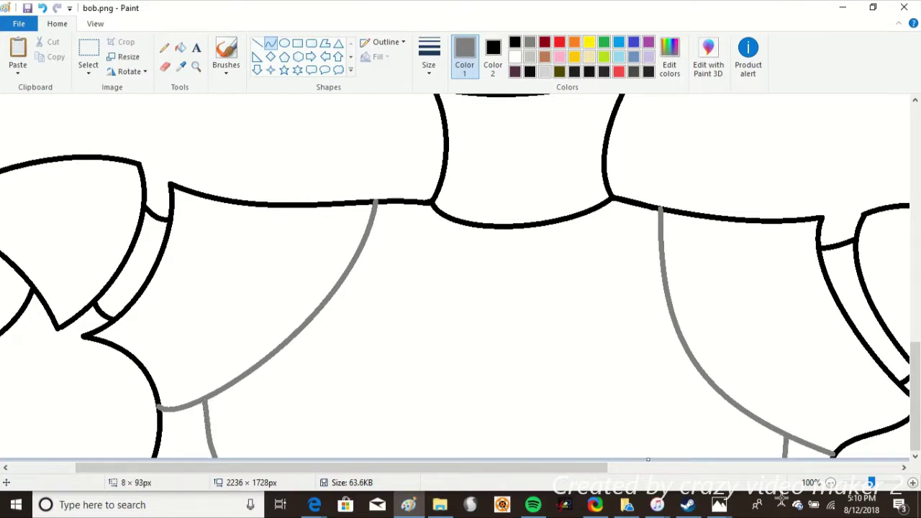
Erase the leftover torso outline below the shoulders and recolor the gray chest dividing and side lines black.
ctrl+scroll(327, 334, up, 2)
scroll(648, 370, right, 5)
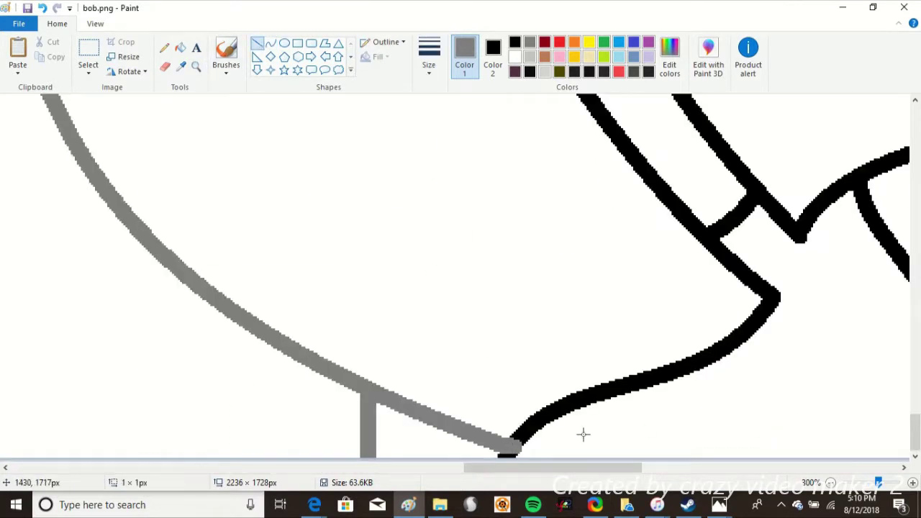
click(180, 65)
click(540, 421)
drag(547, 468, 200, 467)
click(196, 66)
right_click(337, 246)
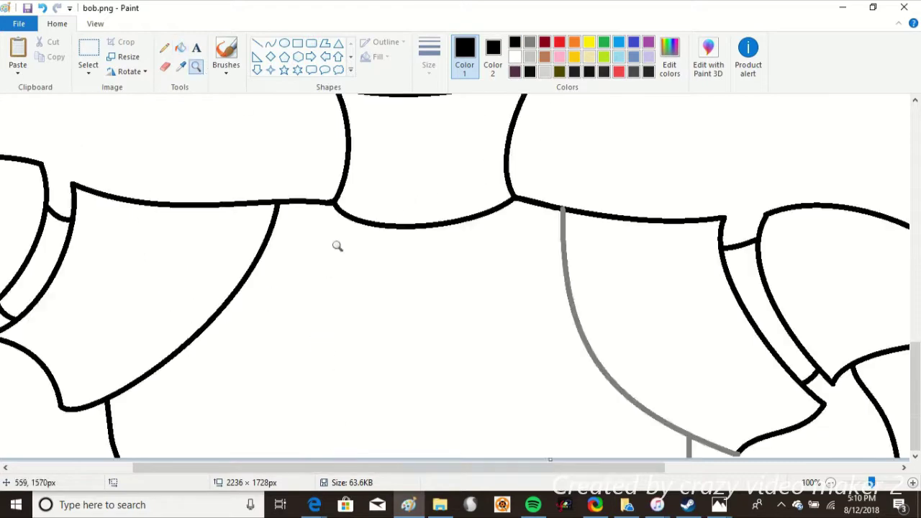
click(181, 47)
click(458, 216)
Fill the chest with medium gray, RGB 131, 131, 131.
scroll(468, 216, up, 3)
scroll(468, 216, down, 1)
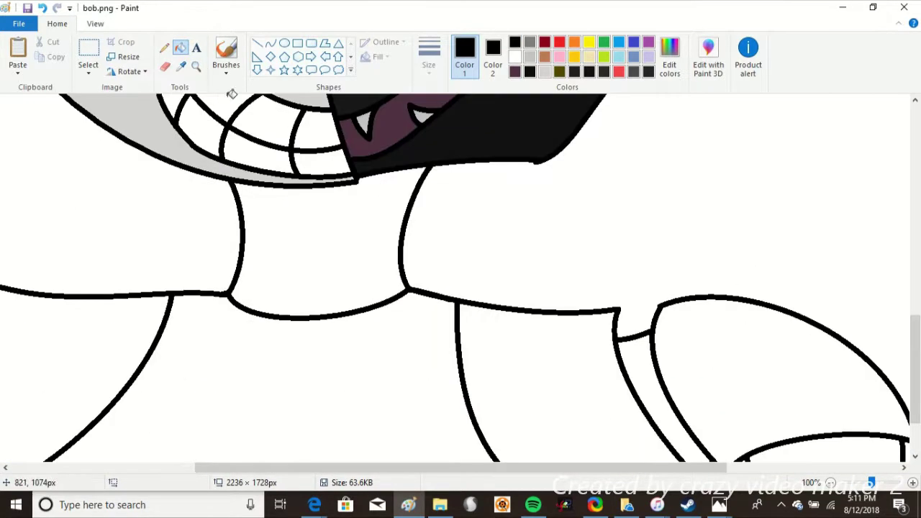
click(669, 56)
click(336, 342)
click(323, 388)
Fill both shoulders and both outer shoulder pieces with dark gray, RGB 60, 60, 60.
scroll(460, 287, left, 5)
click(669, 56)
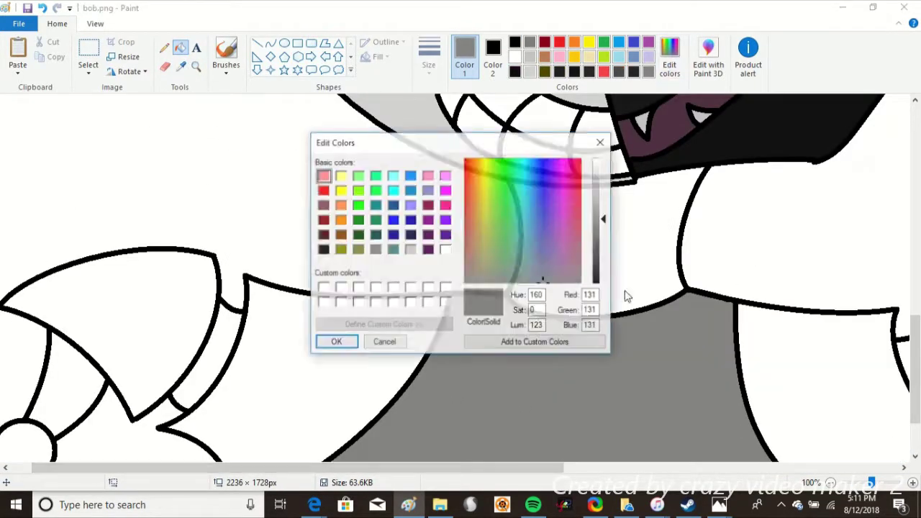
click(596, 253)
click(336, 342)
click(820, 381)
click(144, 312)
scroll(144, 312, right, 5)
click(808, 359)
Mix a near-black gray and fill the shoulder connectors and both arms with it.
click(669, 57)
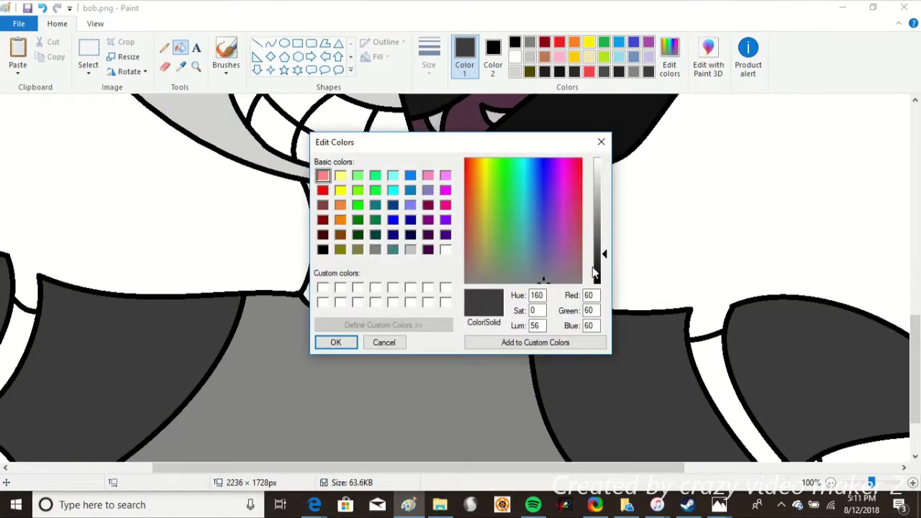
click(596, 275)
click(335, 342)
click(694, 360)
scroll(503, 367, left, 5)
click(270, 366)
click(100, 381)
drag(494, 468, 691, 468)
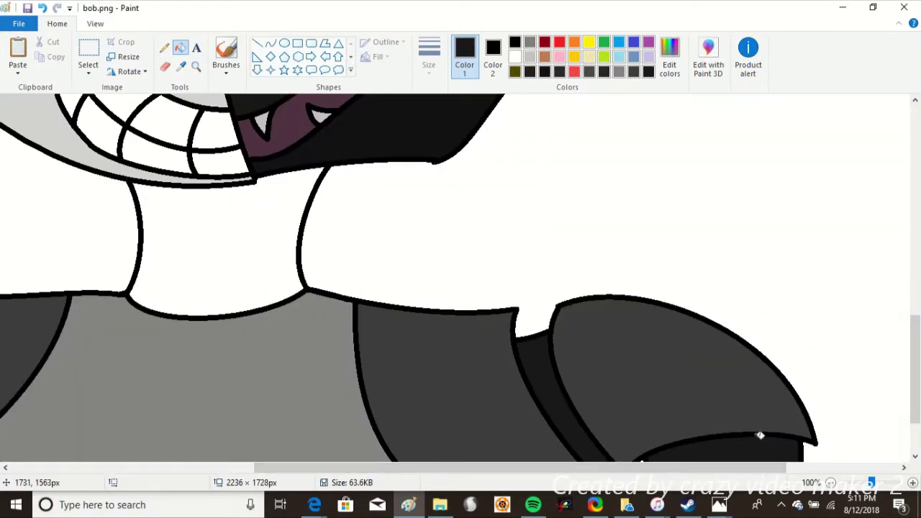
Fill the circle at the end of the left arm with a near-black gray.
scroll(751, 402, down, 2)
scroll(748, 374, left, 10)
click(529, 42)
click(57, 352)
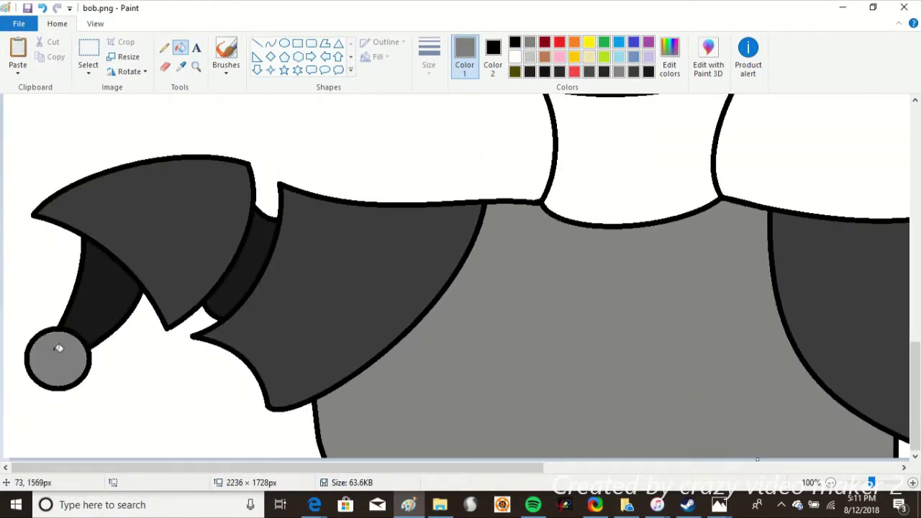
click(669, 56)
click(599, 261)
click(603, 265)
click(335, 342)
click(58, 353)
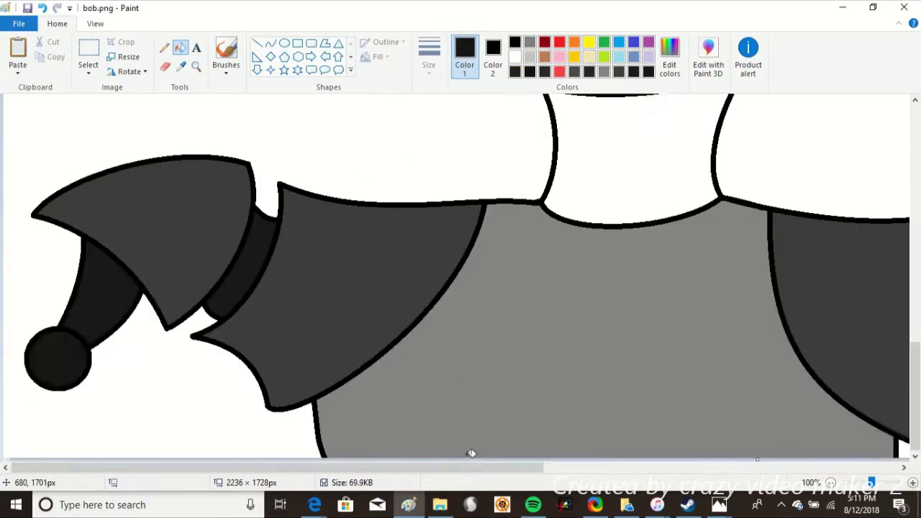
Mix a very dark gray and fill the neck with it.
drag(468, 467, 625, 467)
click(270, 43)
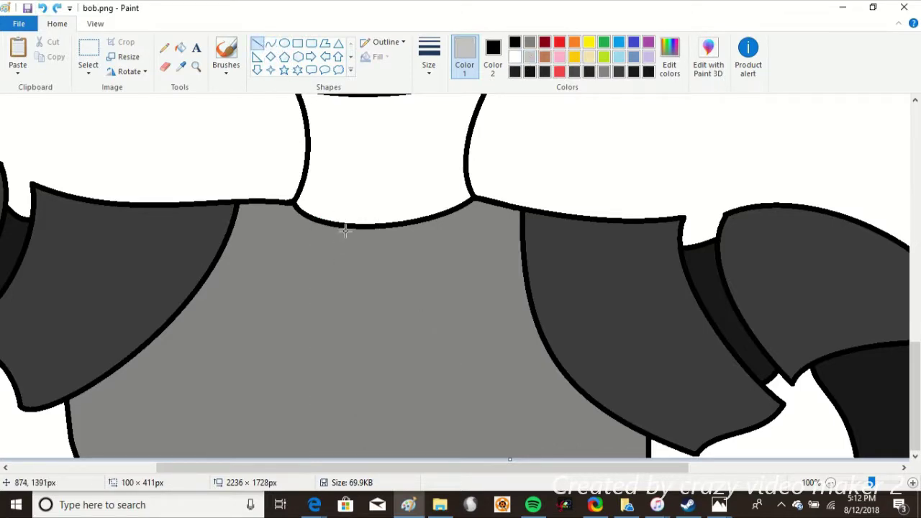
click(196, 66)
right_click(364, 238)
click(364, 238)
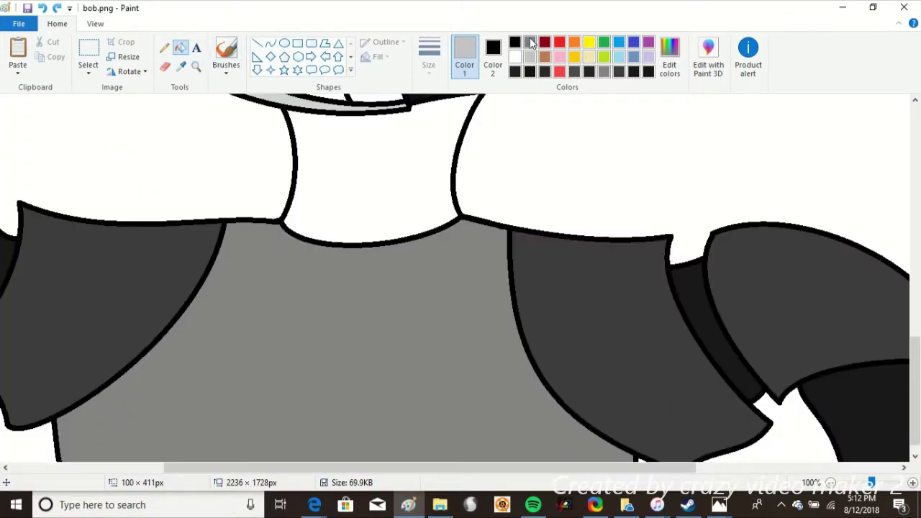
click(530, 43)
click(669, 58)
click(604, 272)
click(335, 342)
click(362, 179)
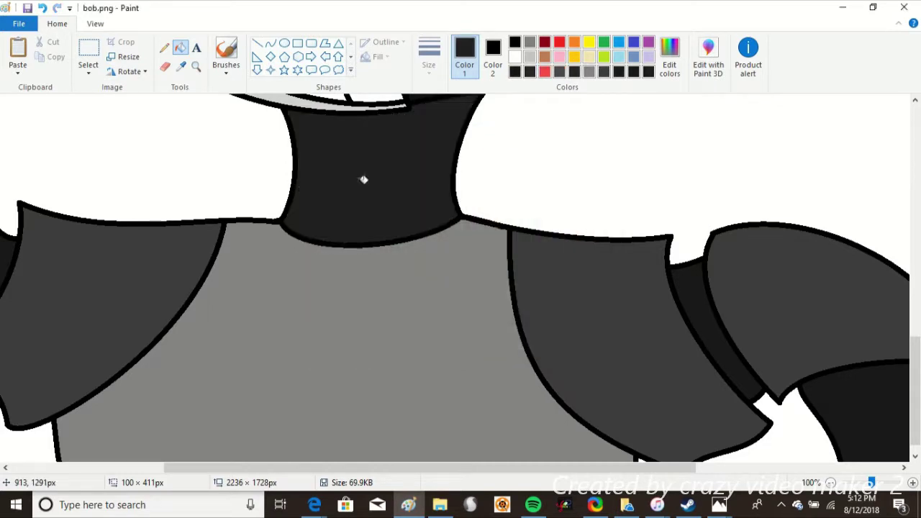
Outline an inset highlight inside the neck's edges in a slightly lighter dark gray and fill it with the same color.
scroll(361, 179, up, 3)
click(669, 57)
click(605, 262)
click(356, 342)
click(271, 43)
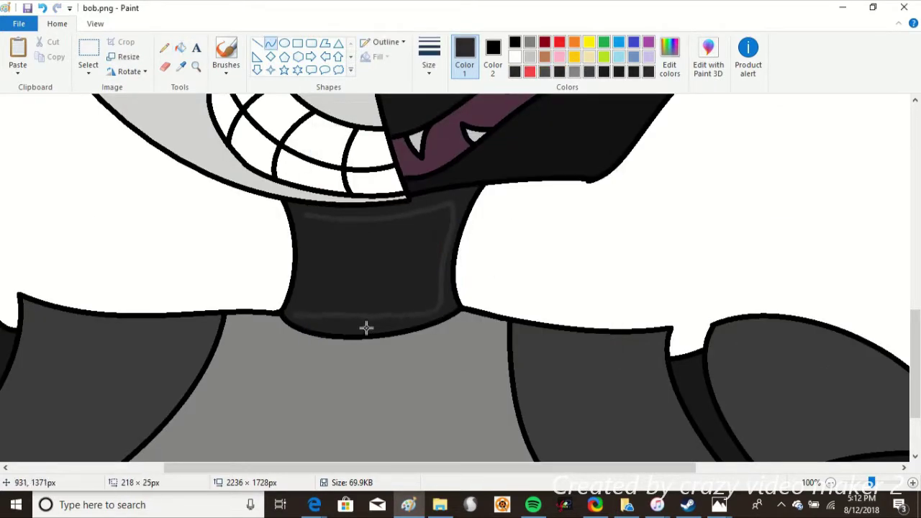
drag(366, 328, 295, 313)
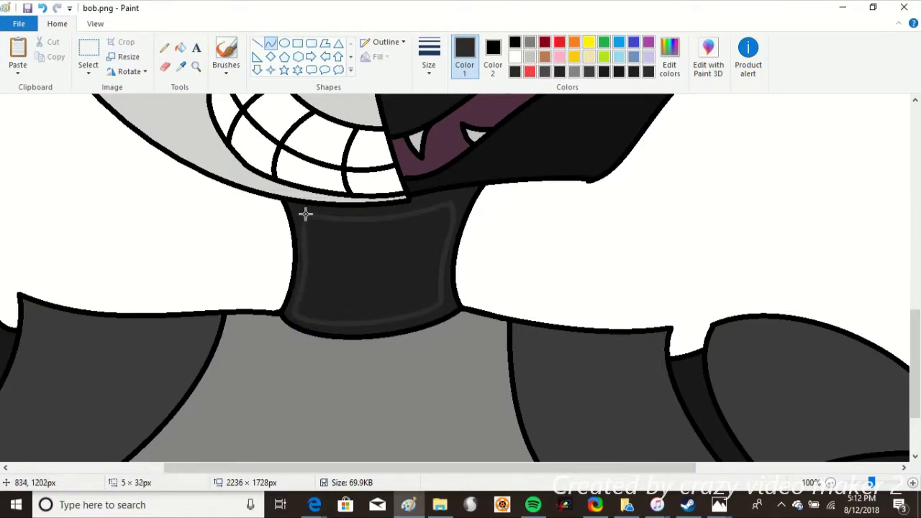
click(180, 48)
click(376, 240)
Draw a black curved line down the middle of the chest, starting at the base of the neck.
scroll(376, 240, down, 3)
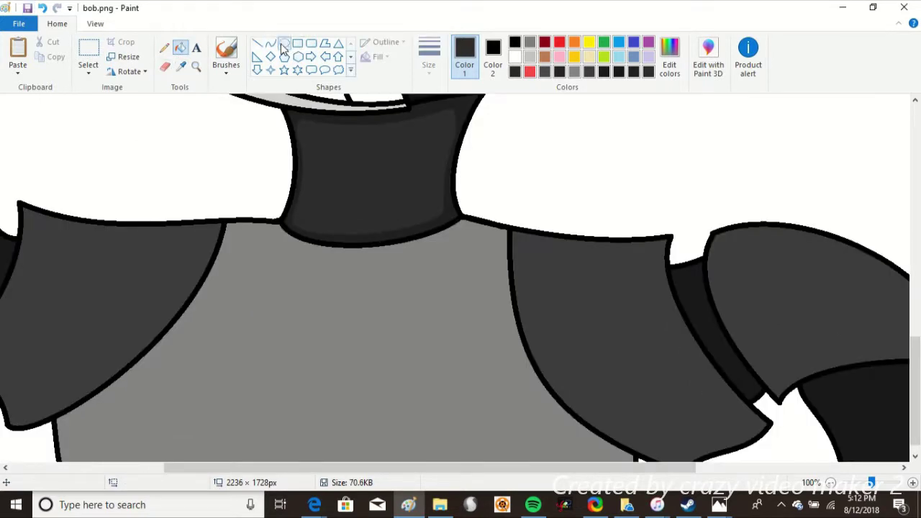
click(271, 44)
click(493, 57)
drag(343, 247, 359, 460)
drag(358, 461, 331, 427)
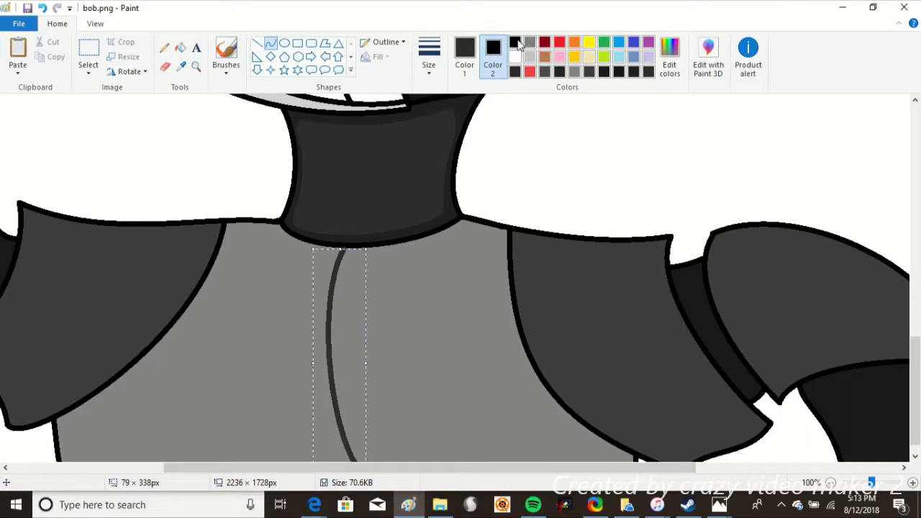
click(465, 58)
click(514, 43)
drag(352, 311, 358, 314)
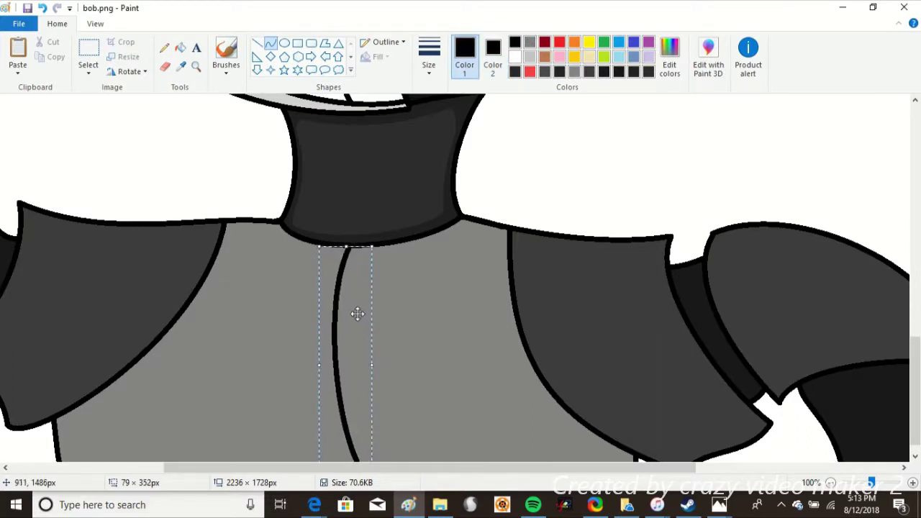
Pick up the chest's gray and mix a lighter shade of it for the chest highlight.
drag(430, 467, 389, 467)
click(180, 65)
click(432, 324)
click(668, 56)
click(602, 243)
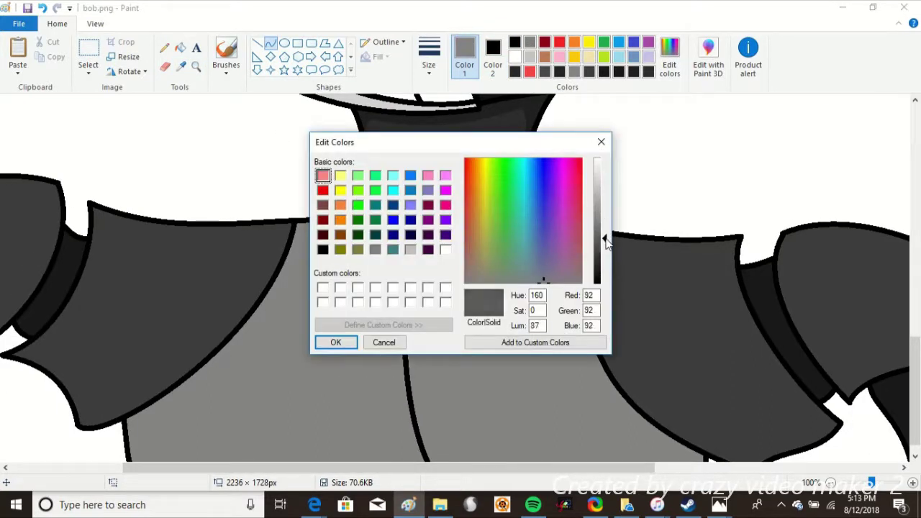
click(331, 341)
click(284, 43)
click(669, 56)
click(603, 216)
click(333, 341)
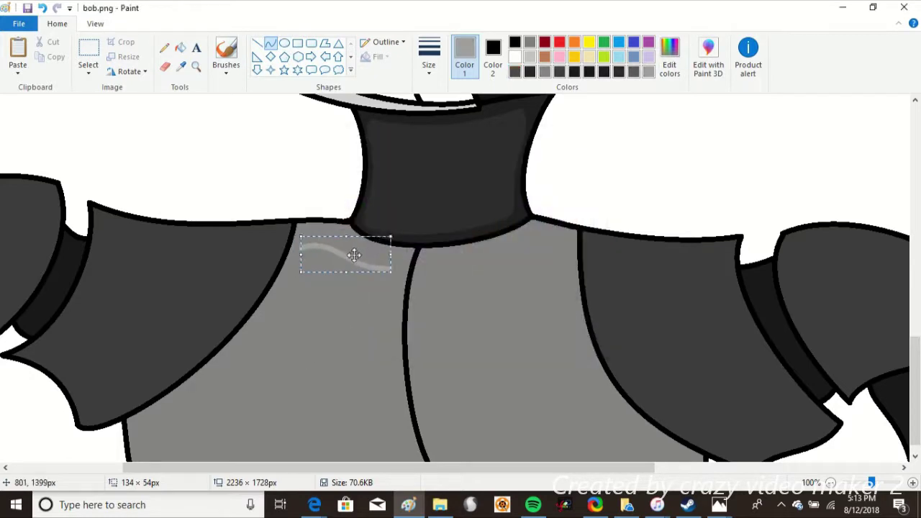
Outline an inset highlight inside the left half of the chest in the lighter gray and fill it with the same color.
drag(353, 252, 398, 296)
click(42, 8)
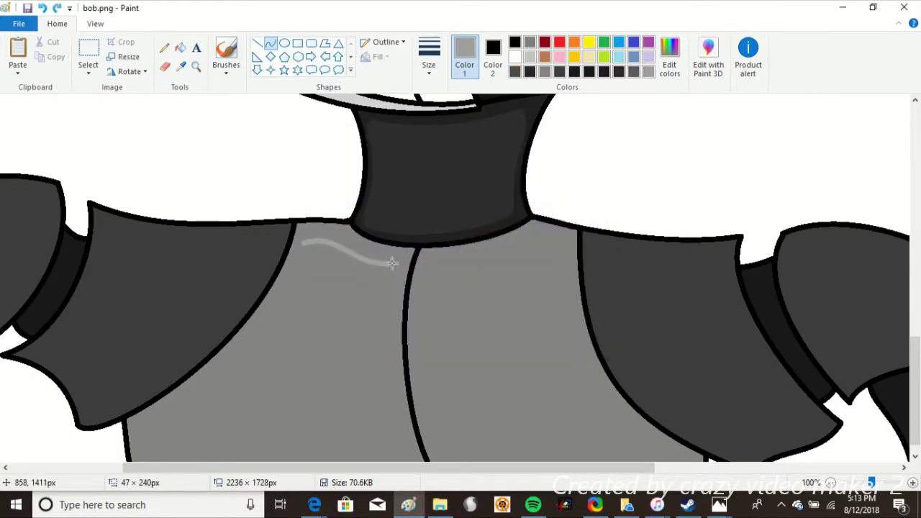
mouse_move(401, 441)
mouse_down()
mouse_move(153, 444)
mouse_move(178, 452)
mouse_up()
drag(234, 353, 194, 409)
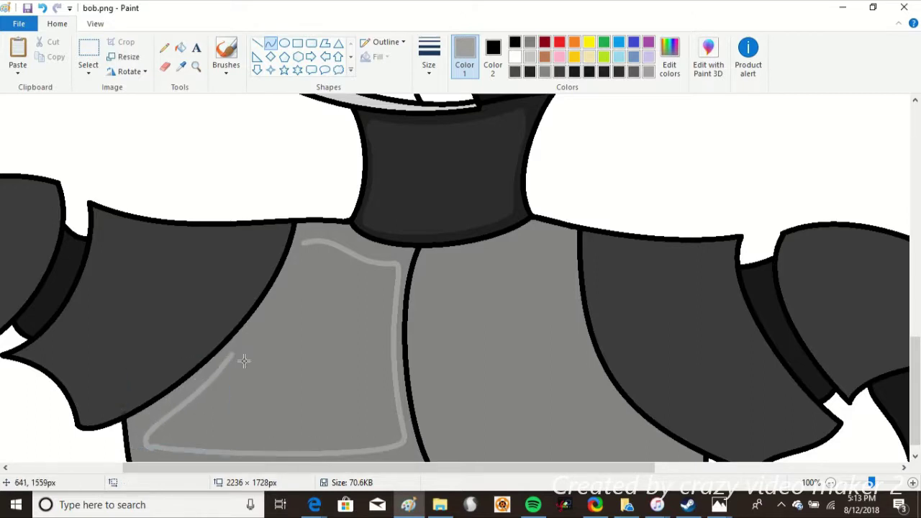
drag(235, 354, 302, 243)
drag(265, 301, 257, 302)
click(180, 48)
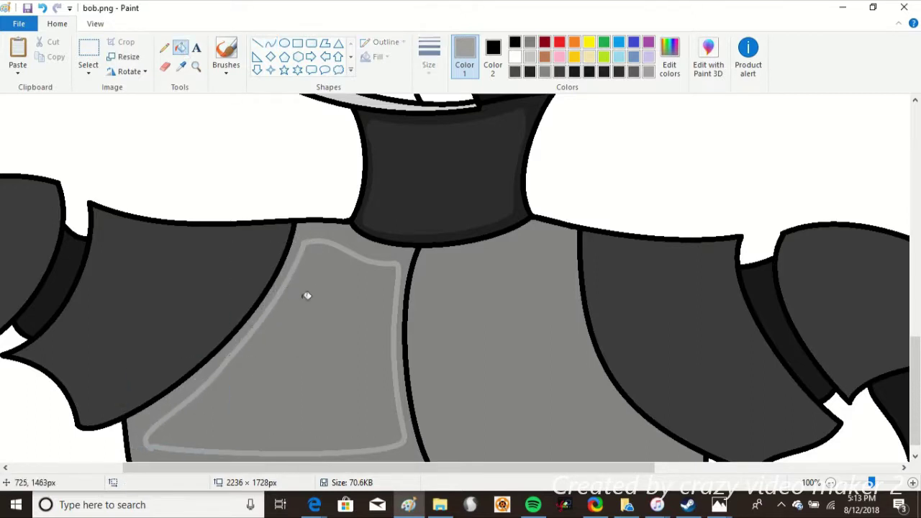
click(304, 293)
Outline a matching inset highlight inside the right half of the chest and fill it with the lighter gray.
click(270, 45)
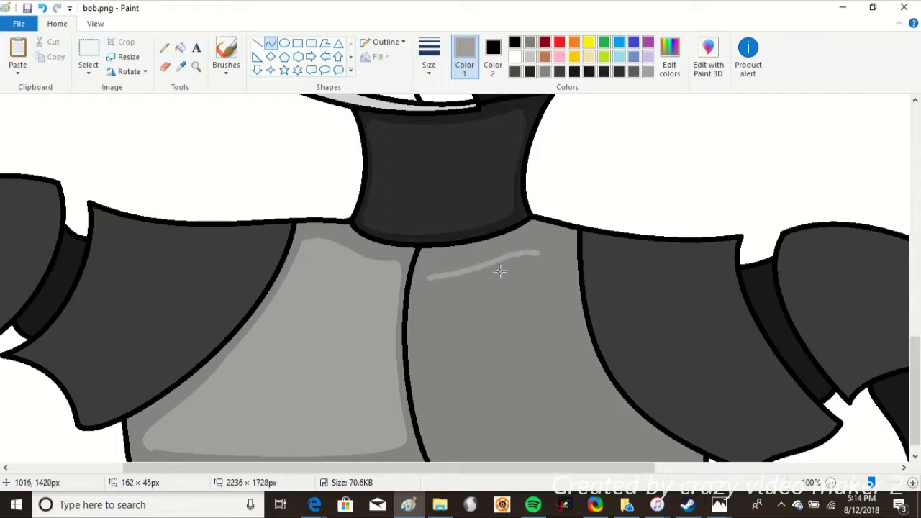
mouse_move(499, 271)
mouse_down()
mouse_move(442, 281)
mouse_move(473, 456)
mouse_up()
mouse_move(453, 367)
mouse_down()
mouse_move(410, 422)
mouse_move(407, 267)
mouse_up()
drag(435, 460, 438, 440)
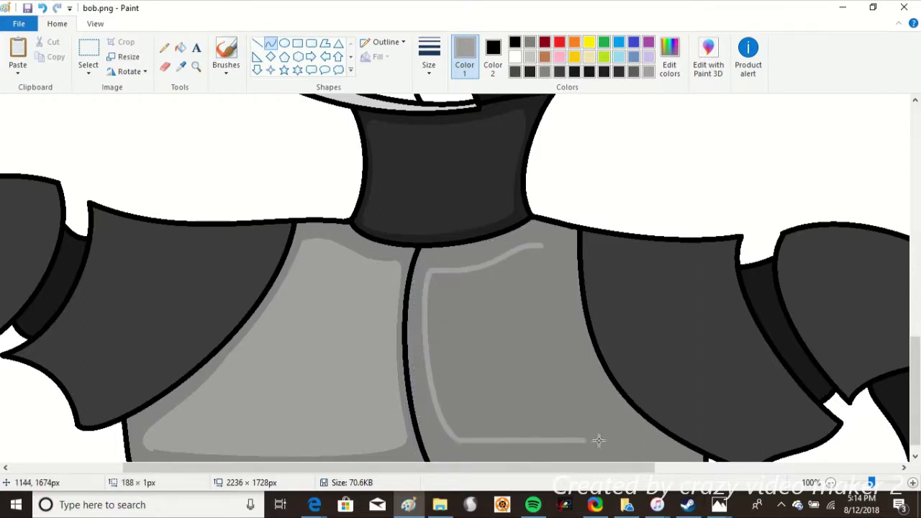
mouse_move(599, 440)
mouse_down()
mouse_move(582, 431)
mouse_move(656, 448)
mouse_up()
drag(617, 415, 576, 373)
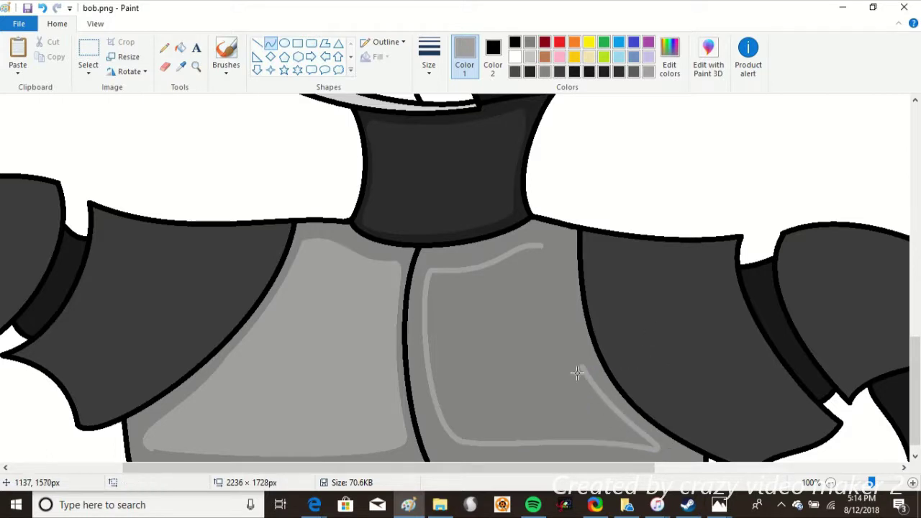
drag(543, 245, 579, 255)
click(501, 297)
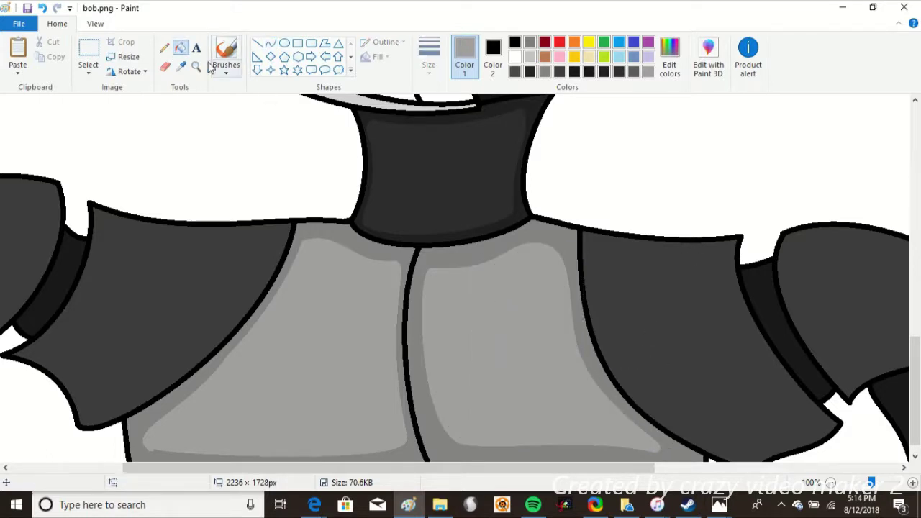
Pick up the left shoulder plate's dark gray and mix a lighter shade of it for the shoulder highlights.
drag(574, 468, 464, 468)
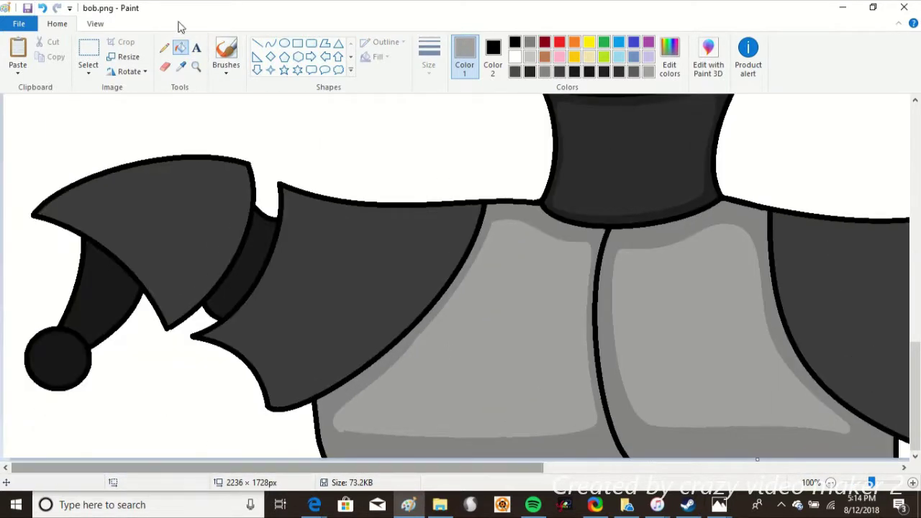
click(181, 66)
click(360, 273)
click(669, 58)
click(333, 341)
Outline a wavy two-lobed highlight on the left shoulder plate in the lighter gray and fill it.
click(270, 43)
drag(460, 219, 299, 211)
mouse_move(381, 216)
mouse_down()
mouse_move(397, 238)
mouse_move(310, 208)
mouse_move(288, 272)
mouse_up()
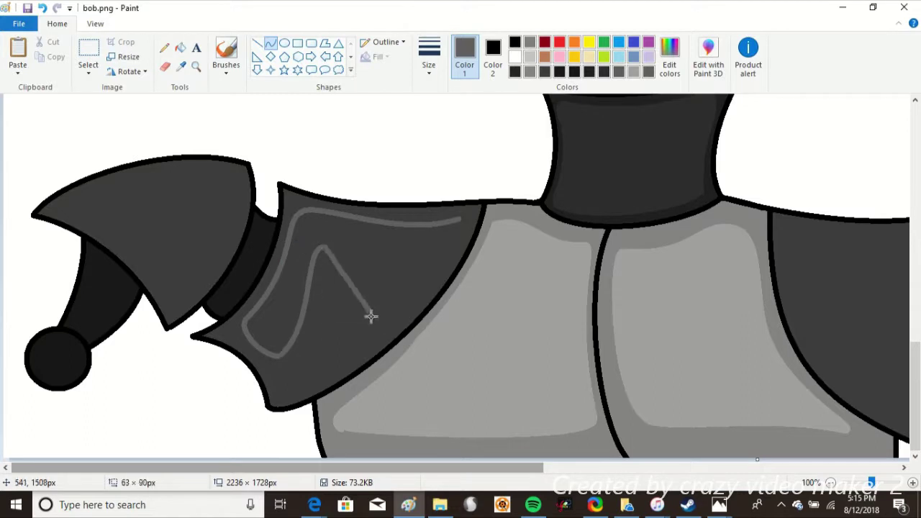
drag(343, 332, 400, 325)
click(459, 221)
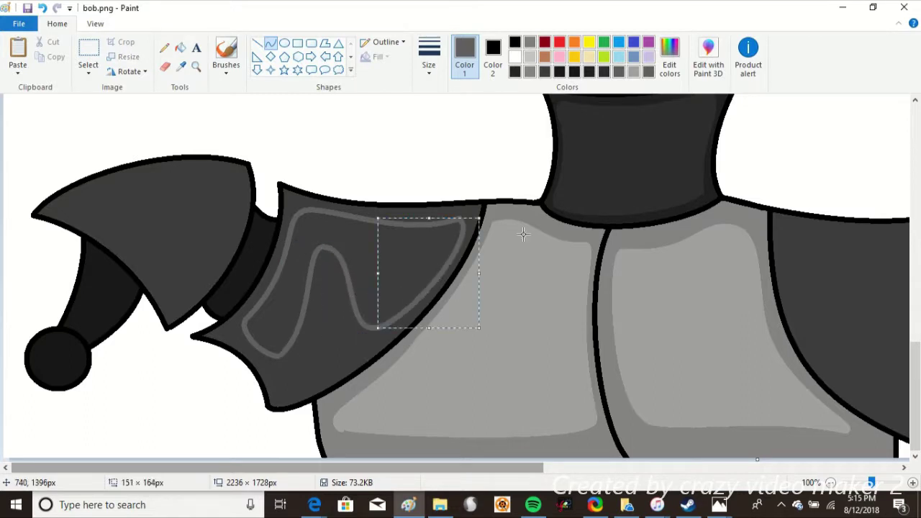
click(179, 47)
click(382, 238)
Outline an inset highlight with curves following the edges of the right upper-arm plate in the shoulder highlight gray.
scroll(495, 432, up, 5)
scroll(657, 334, right, 10)
scroll(657, 335, down, 3)
click(270, 43)
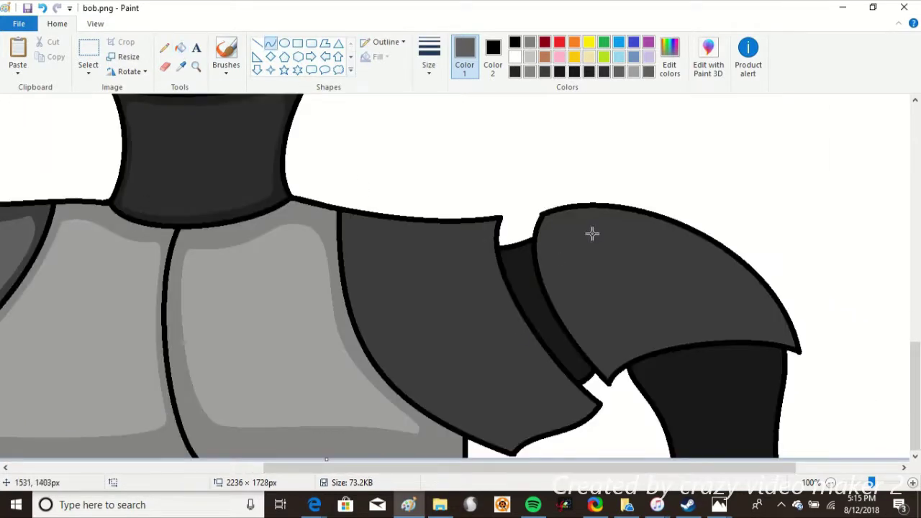
drag(559, 224, 755, 309)
mouse_move(611, 204)
mouse_down()
mouse_move(647, 259)
mouse_move(763, 314)
mouse_move(722, 230)
mouse_up()
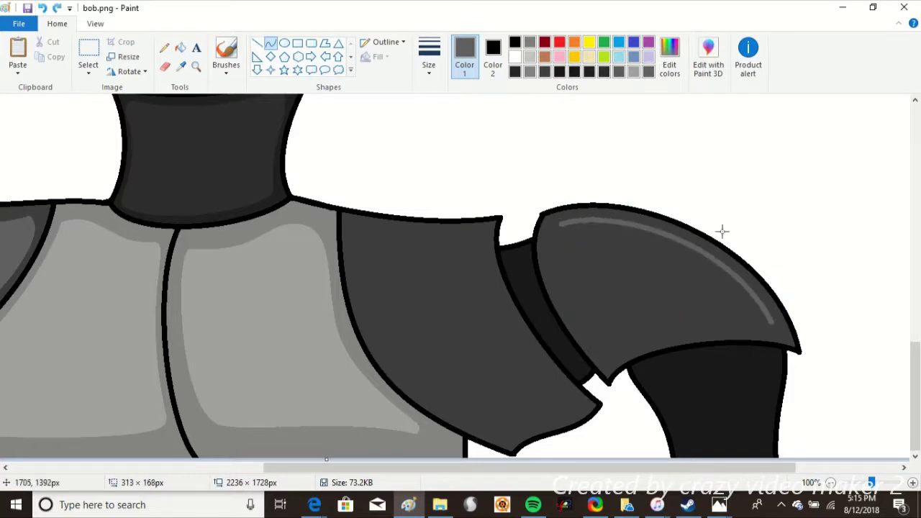
drag(772, 323, 687, 344)
drag(604, 363, 597, 223)
Outline an inset highlight inside the left upper-arm plate and fill it with the shoulder highlight gray.
drag(632, 467, 381, 466)
drag(67, 208, 236, 170)
drag(86, 185, 165, 188)
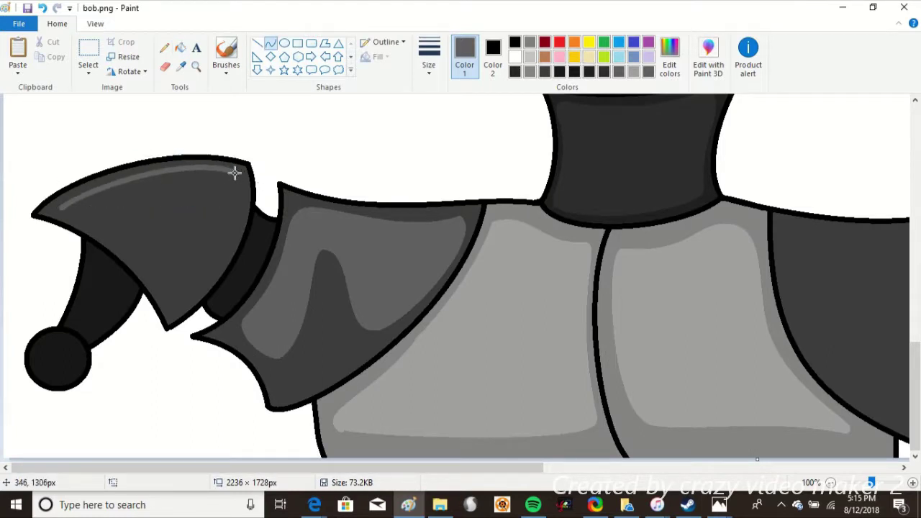
drag(238, 188, 242, 184)
drag(208, 288, 202, 310)
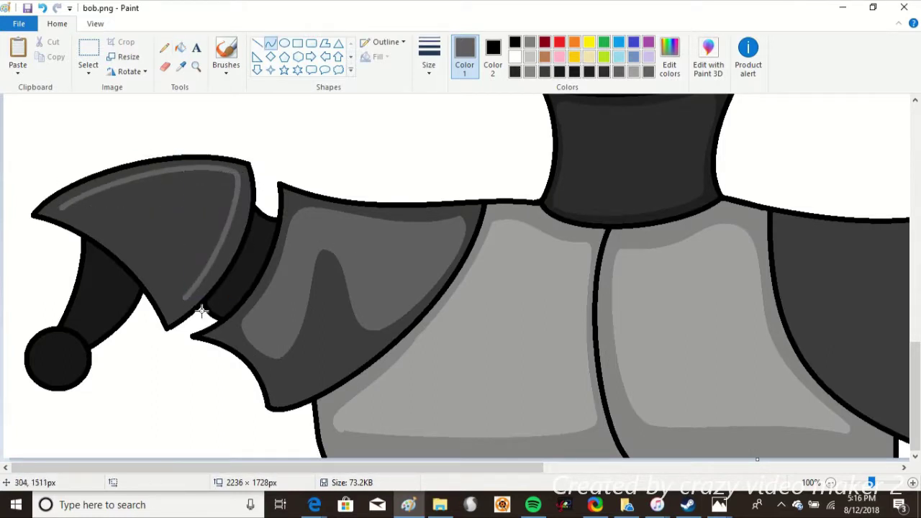
click(180, 47)
click(119, 220)
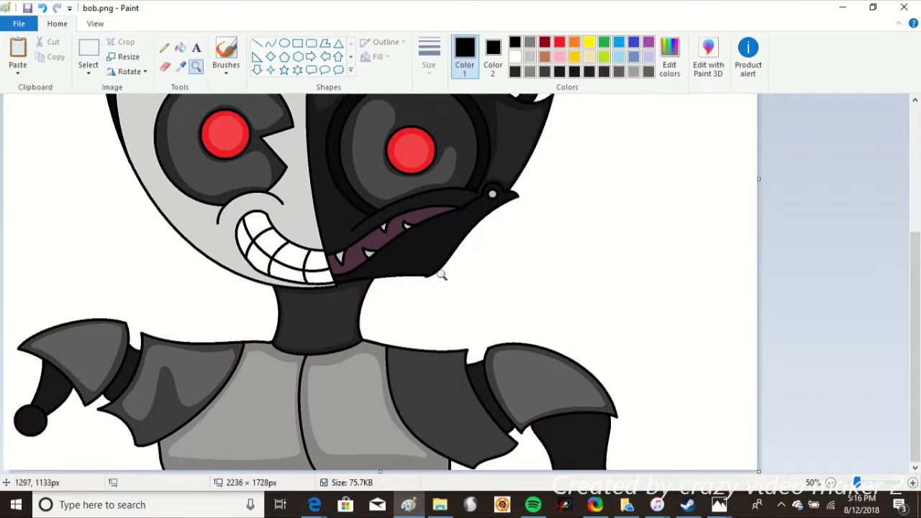
Outline a wavy two-lobed highlight on the right shoulder plate, fill it with the same gray, and save the drawing.
click(391, 339)
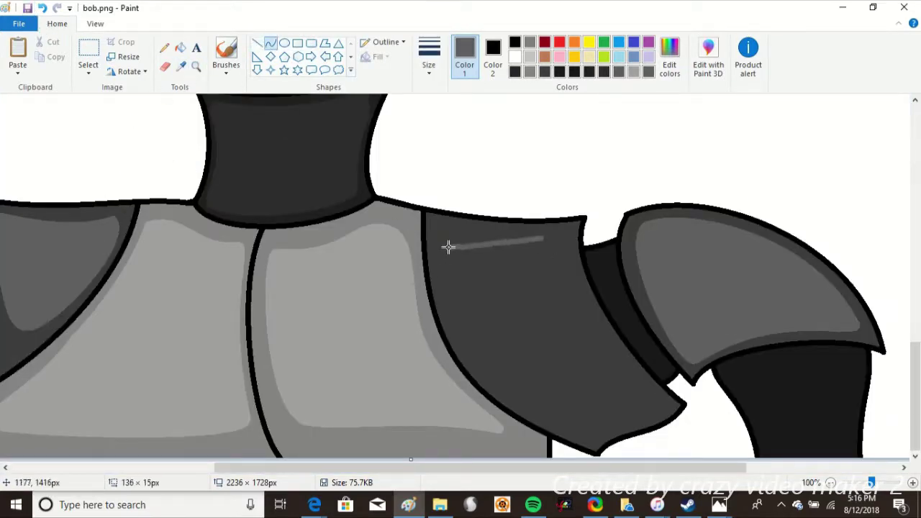
drag(559, 239, 638, 381)
mouse_move(597, 309)
mouse_down()
mouse_move(571, 281)
mouse_move(564, 244)
mouse_up()
mouse_move(608, 412)
mouse_down()
mouse_move(539, 281)
mouse_move(565, 267)
mouse_up()
click(565, 267)
drag(617, 468, 576, 468)
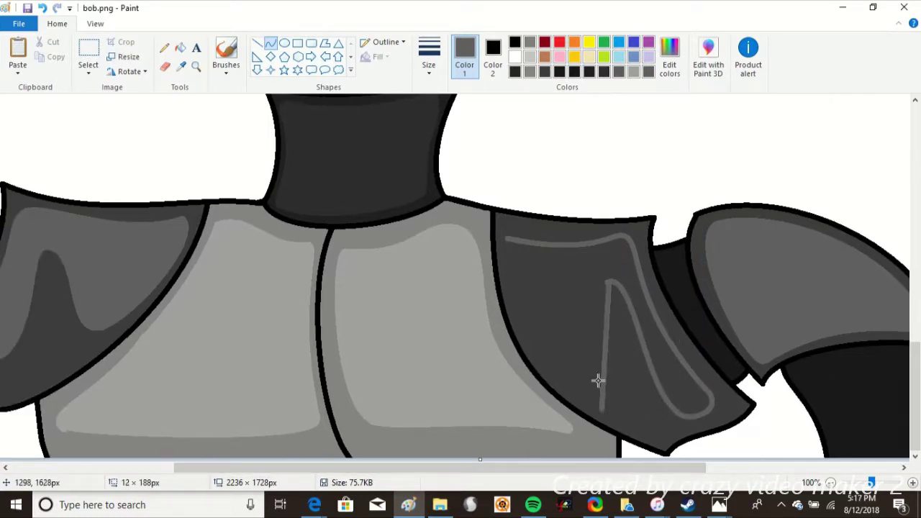
drag(598, 381, 626, 398)
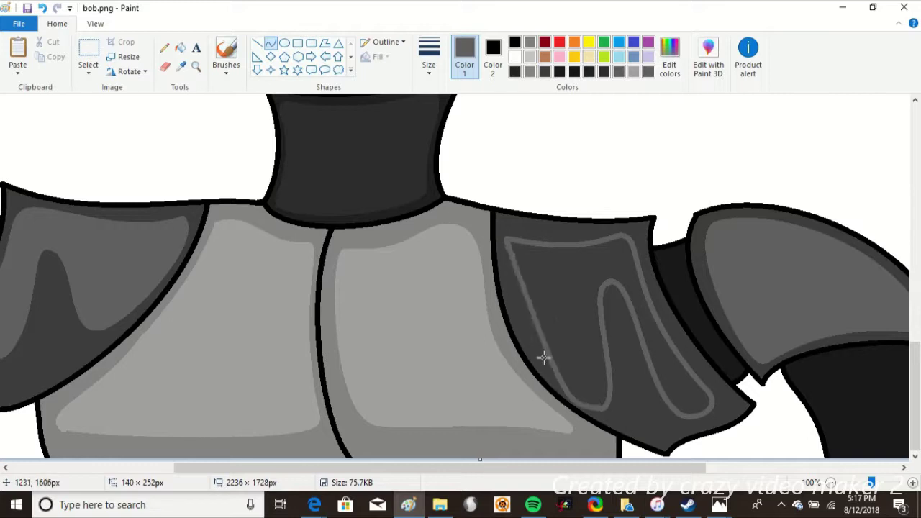
click(180, 48)
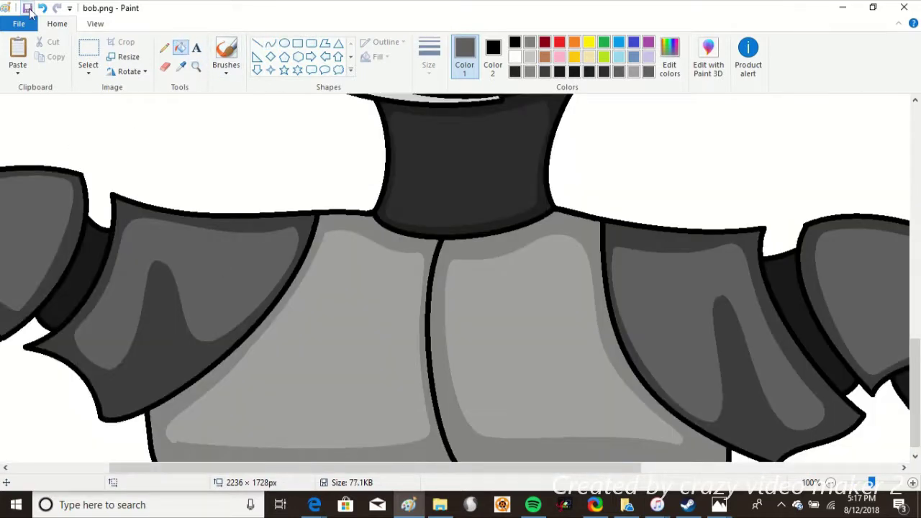
click(30, 12)
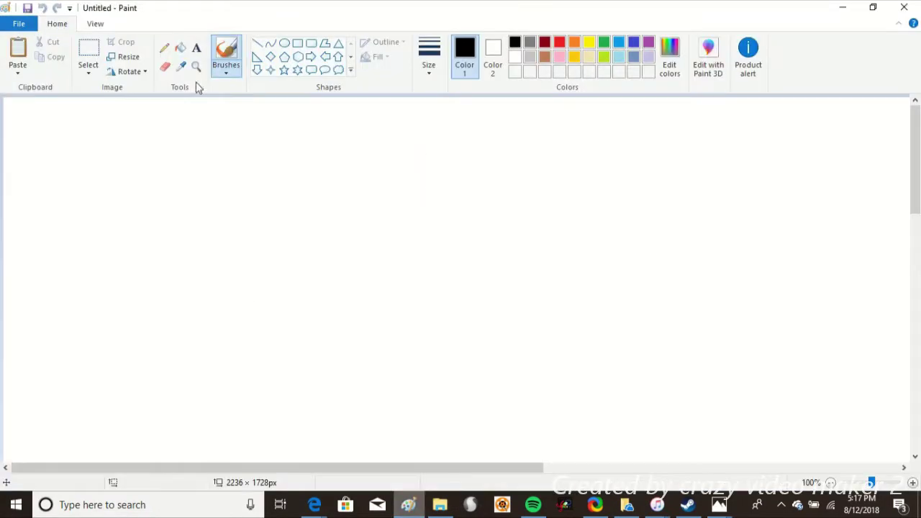
Draw a near-black diagonal line across the blank canvas, then fill the area below it near-black and the area above it yellow.
scroll(240, 226, down, 3)
click(257, 43)
click(669, 58)
drag(603, 282, 604, 268)
click(335, 342)
drag(29, 100, 431, 394)
click(179, 47)
click(108, 288)
click(588, 42)
click(302, 158)
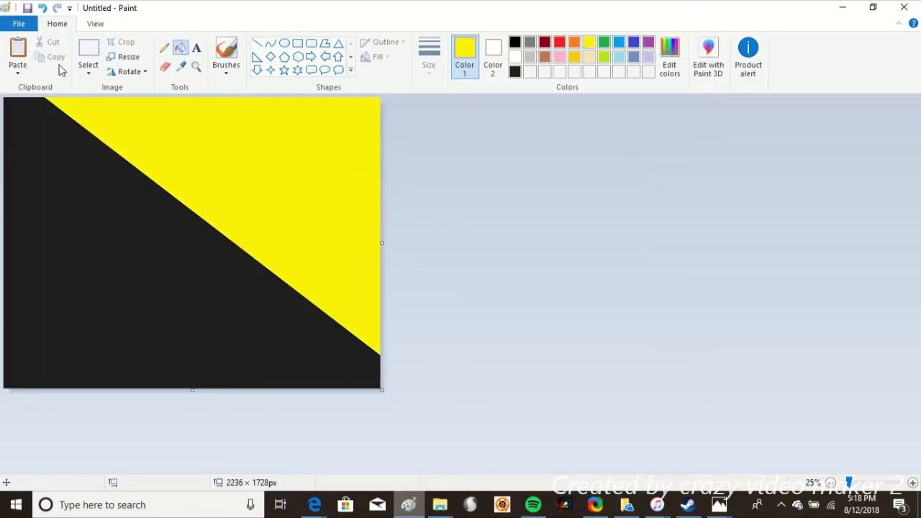
Shrink the two-color image horizontally to 1% twice, without maintaining the aspect ratio.
click(125, 56)
key(ctrl+w)
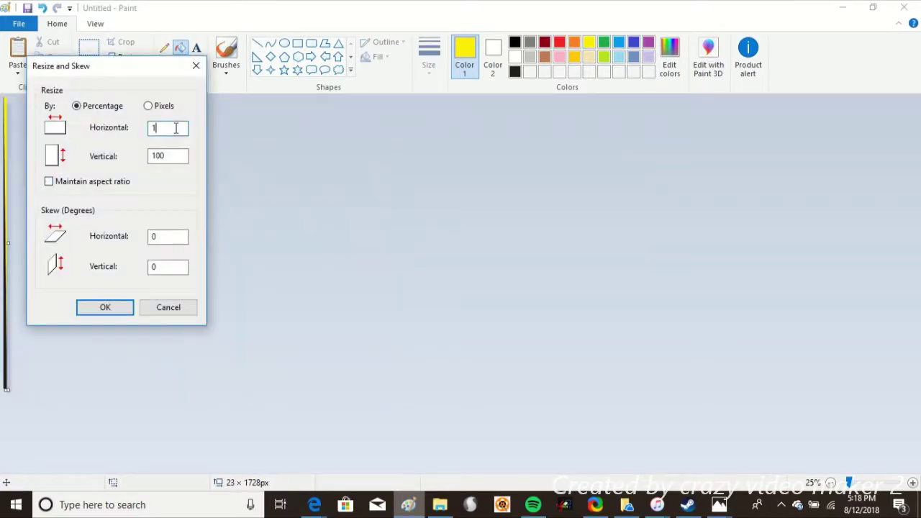
key(Return)
Stretch the narrow strip horizontally to 500% five times, keeping its height, to produce a smooth yellow-to-black gradient.
key(ctrl+w)
text(500)
key(Return)
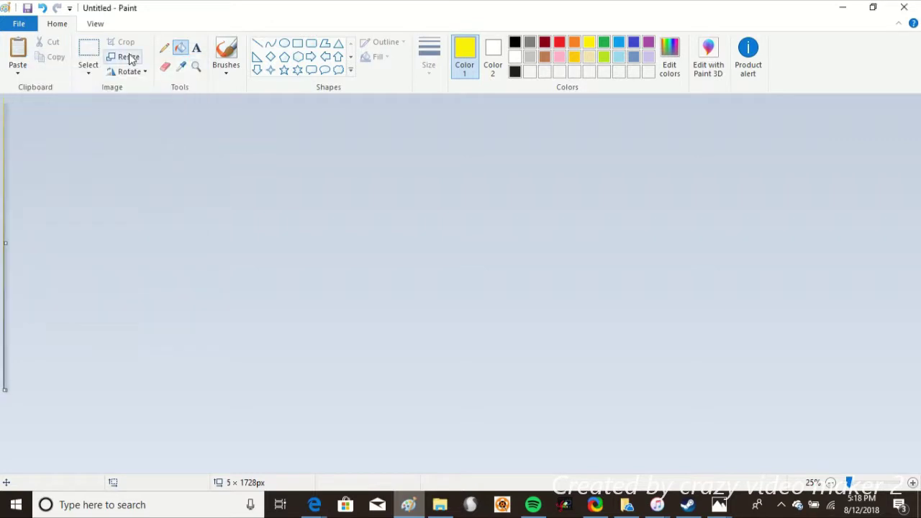
key(ctrl+w)
text(500)
key(Return)
key(ctrl+w)
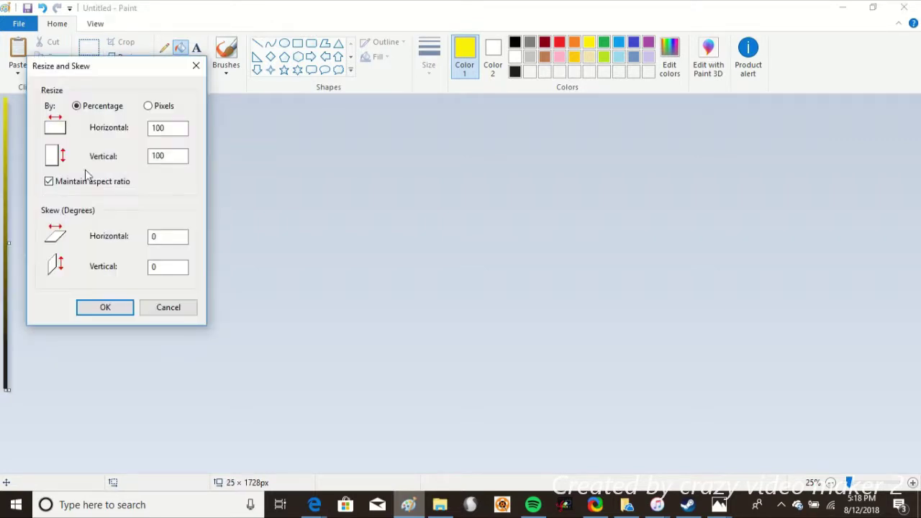
text(500)
key(Return)
key(ctrl+w)
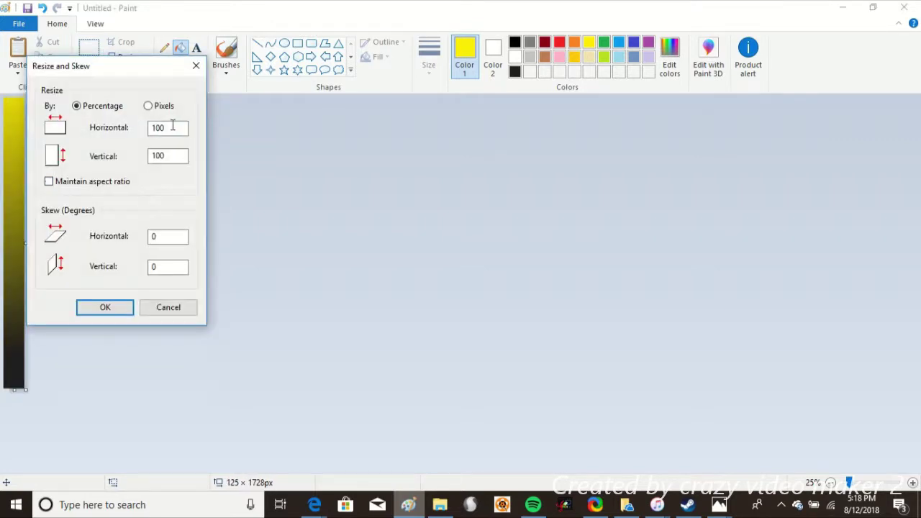
text(500)
key(Return)
key(ctrl+w)
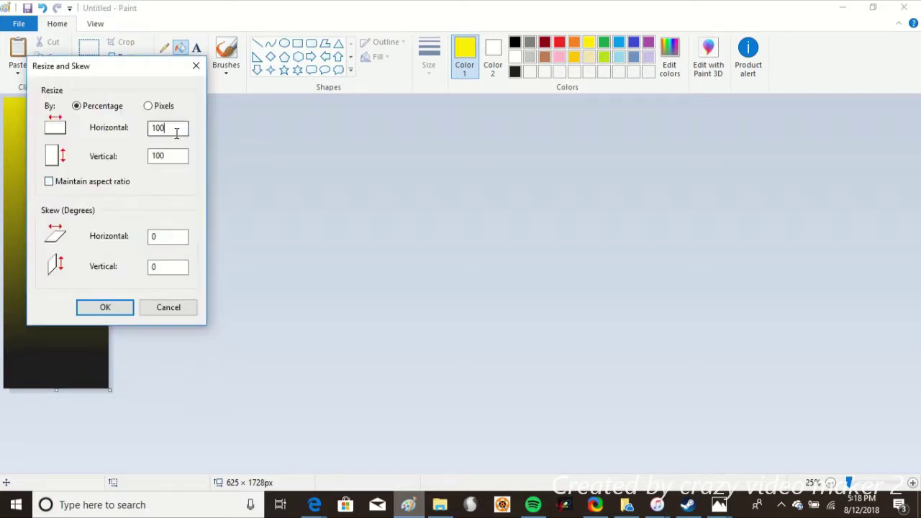
text(500)
key(Return)
Resize the gradient canvas to about 2376 × 2132 px and fill the added strip below with the gradient's near-black.
drag(530, 240, 405, 249)
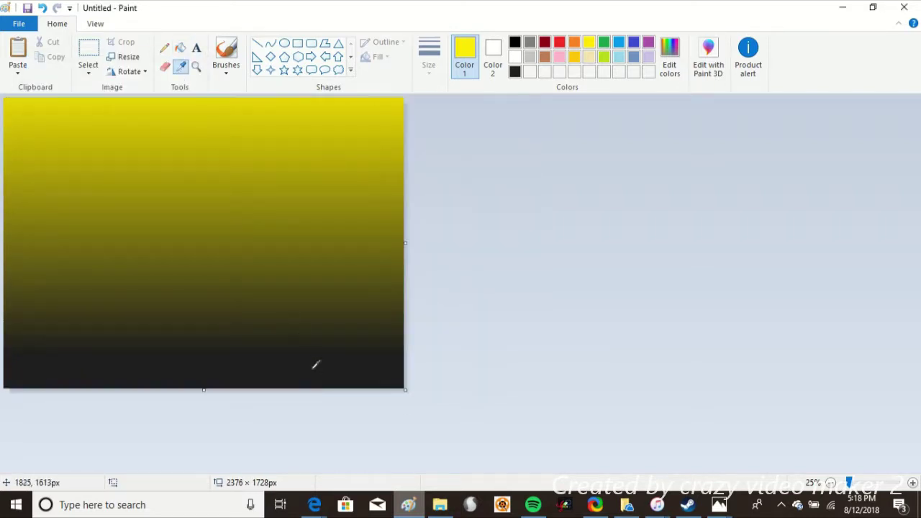
drag(203, 389, 211, 457)
click(224, 413)
Select the gradient, shift it up and left to the canvas edges, and trim the canvas width to about 2056 px.
click(196, 65)
right_click(146, 143)
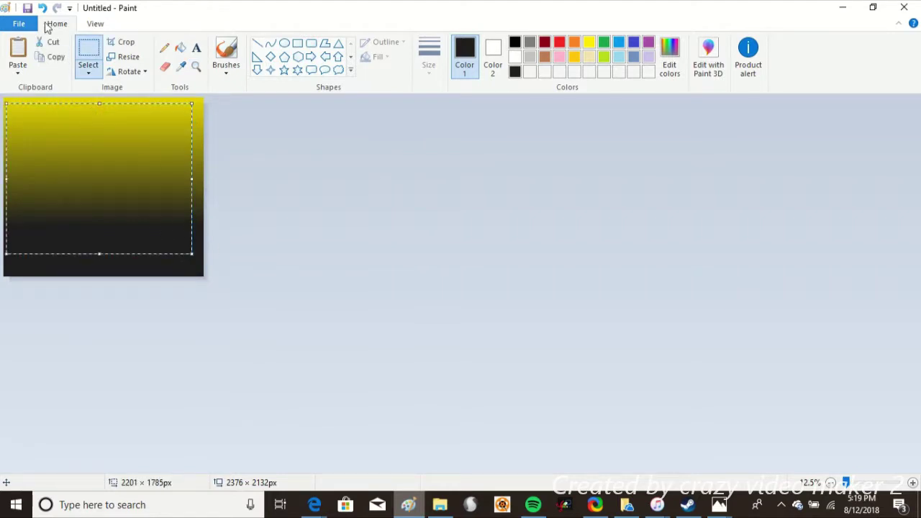
click(43, 8)
click(57, 7)
drag(5, 103, 196, 276)
mouse_move(115, 179)
mouse_down()
mouse_move(128, 163)
mouse_move(120, 139)
mouse_move(121, 148)
mouse_up()
drag(204, 186, 178, 187)
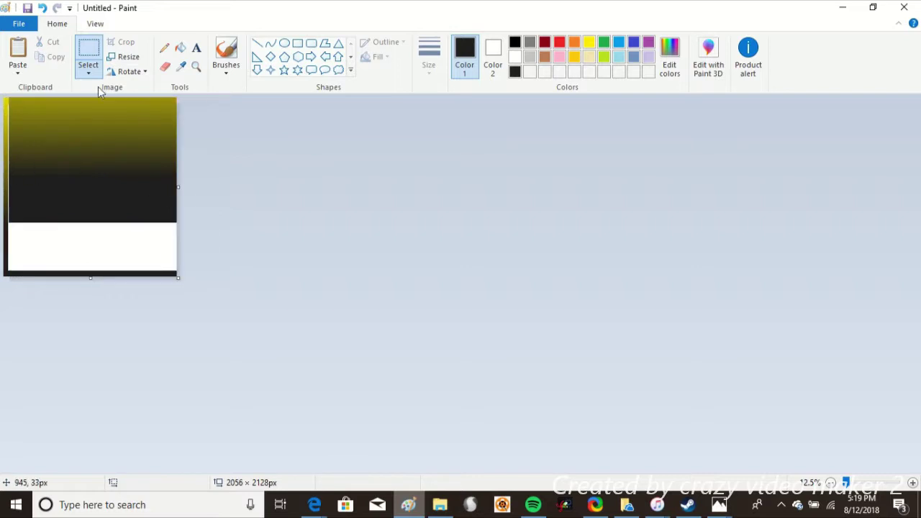
drag(13, 160, 3, 159)
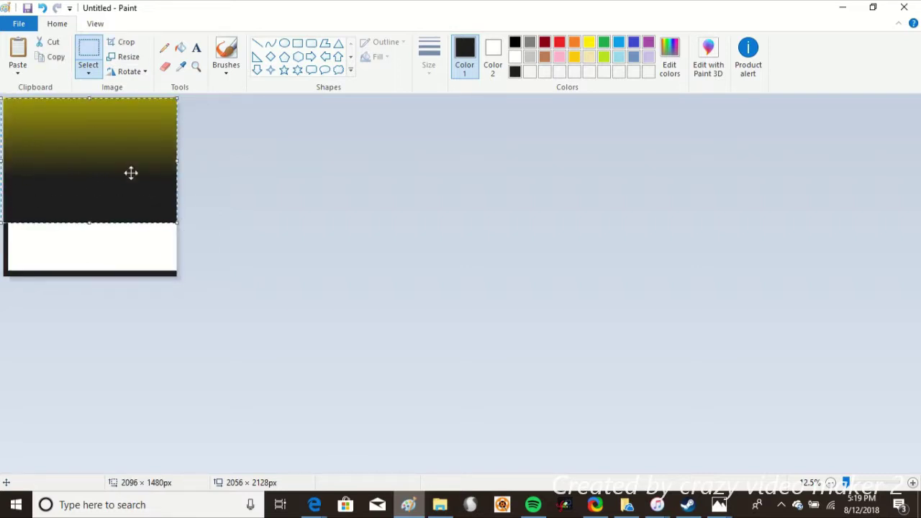
Fill the white area left below the gradient with near-black.
click(181, 47)
click(99, 230)
click(196, 66)
click(69, 193)
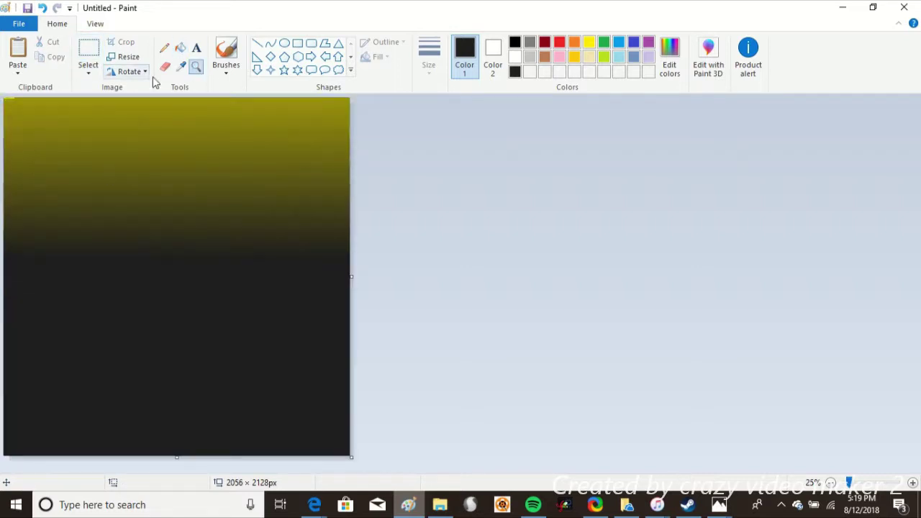
Enlarge the canvas to about 4296 × 3888 px and stretch the gradient to cover all of it.
right_click(185, 290)
drag(186, 290, 371, 431)
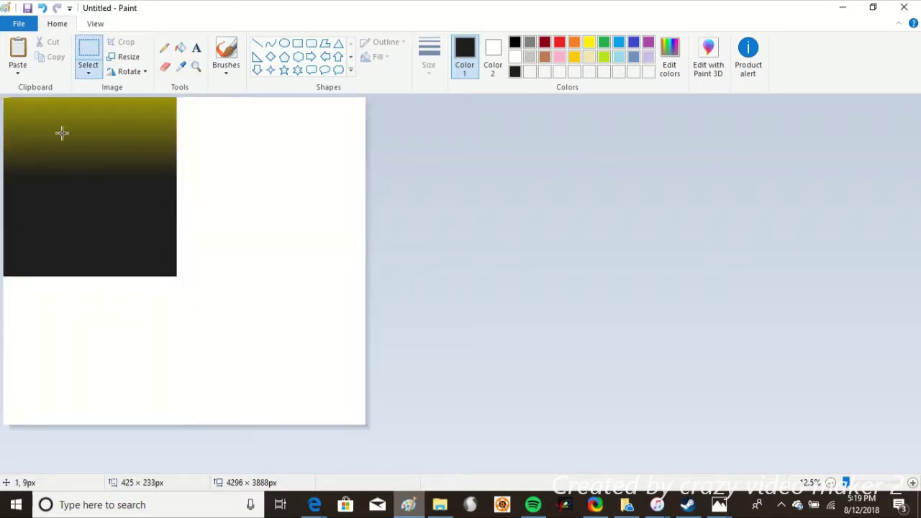
click(42, 8)
click(56, 8)
drag(4, 98, 417, 440)
drag(418, 268, 424, 267)
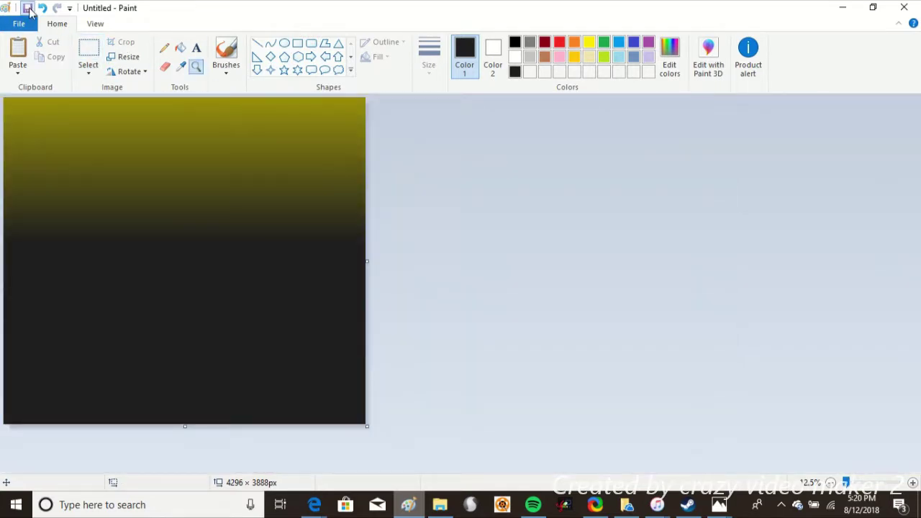
Save the gradient background in the Pictures folder as ppoooo.png.
click(28, 8)
text(ppoooo)
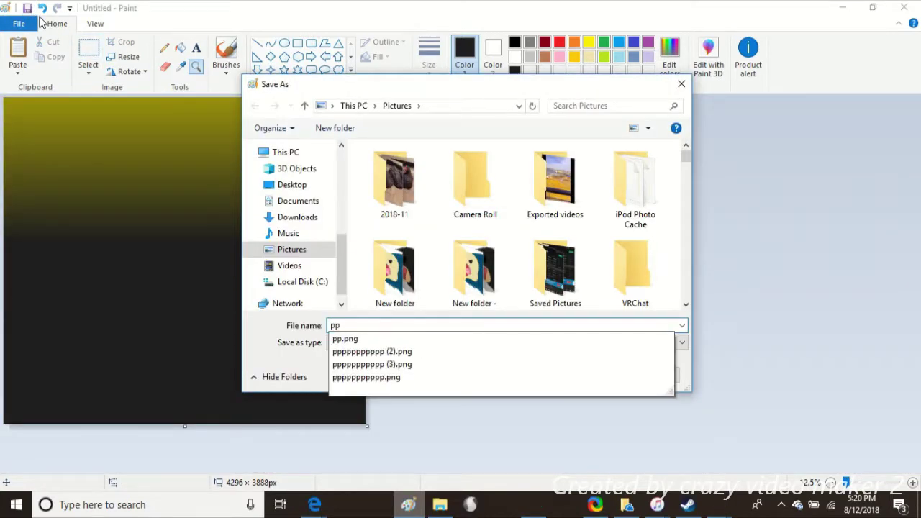
key(Return)
mouse_move(543, 511)
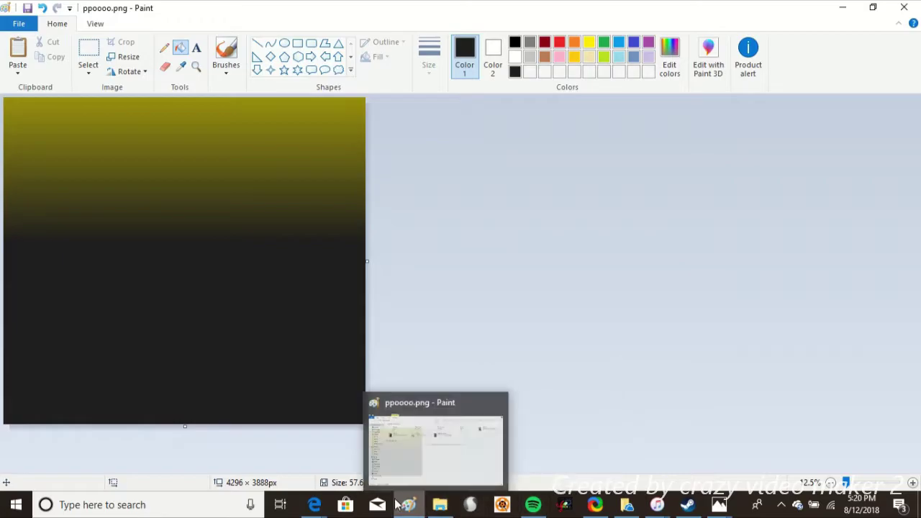
Open bob.png from the recent files in Photos and copy the character picture.
click(440, 504)
click(193, 226)
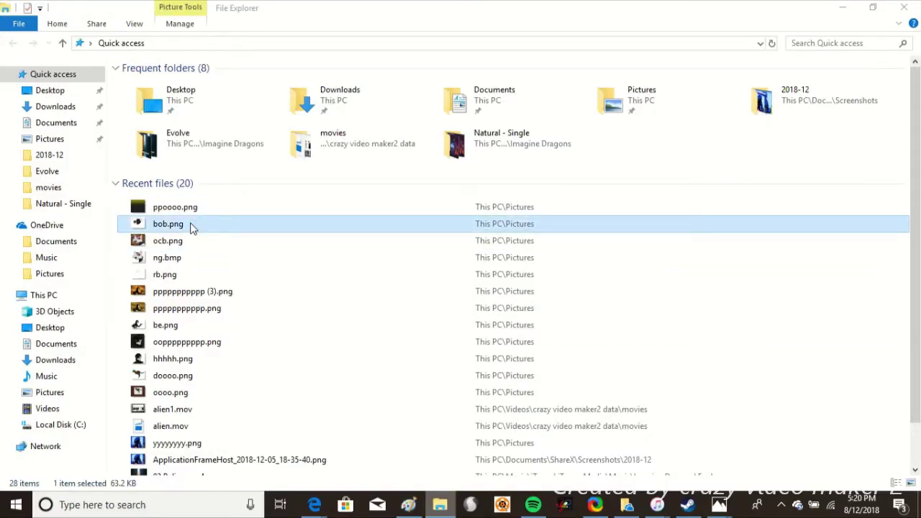
double_click(192, 226)
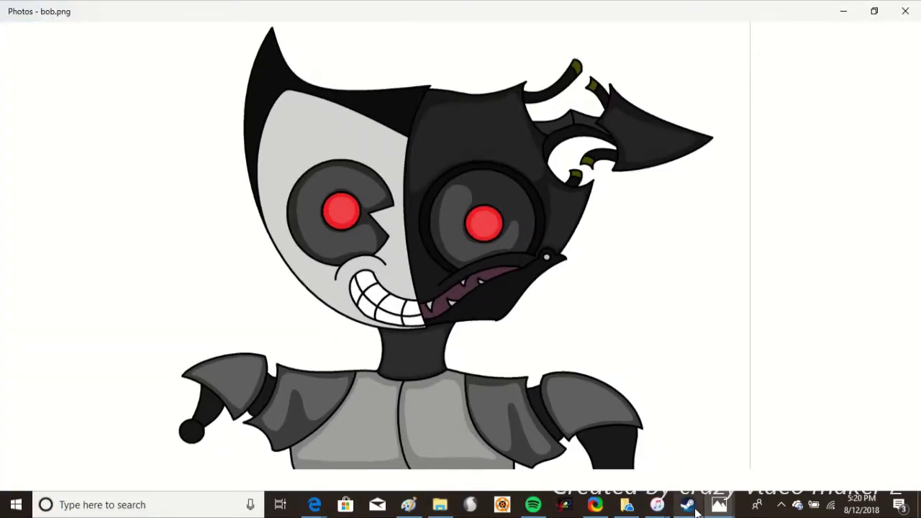
click(687, 505)
click(510, 441)
right_click(415, 302)
key(Escape)
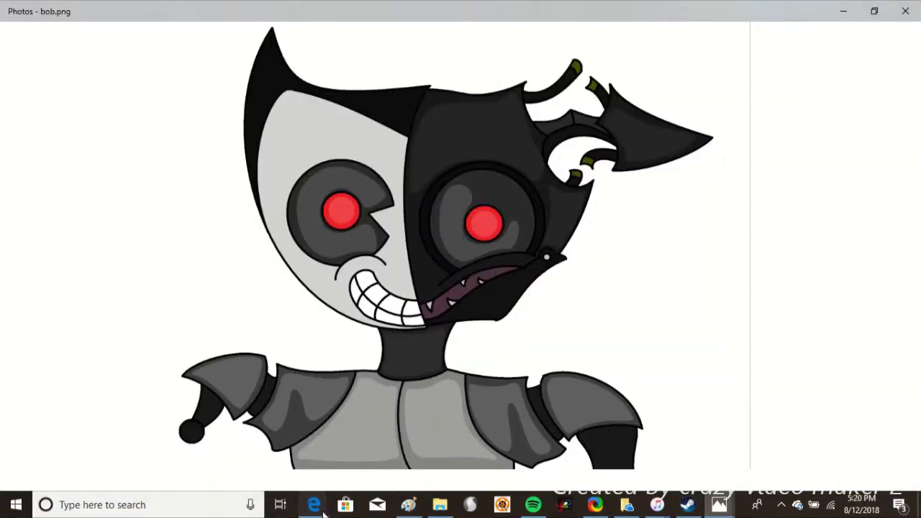
Paste the character onto the gradient in Paint with a transparent selection and move it toward the canvas centre.
click(407, 504)
click(89, 72)
click(129, 194)
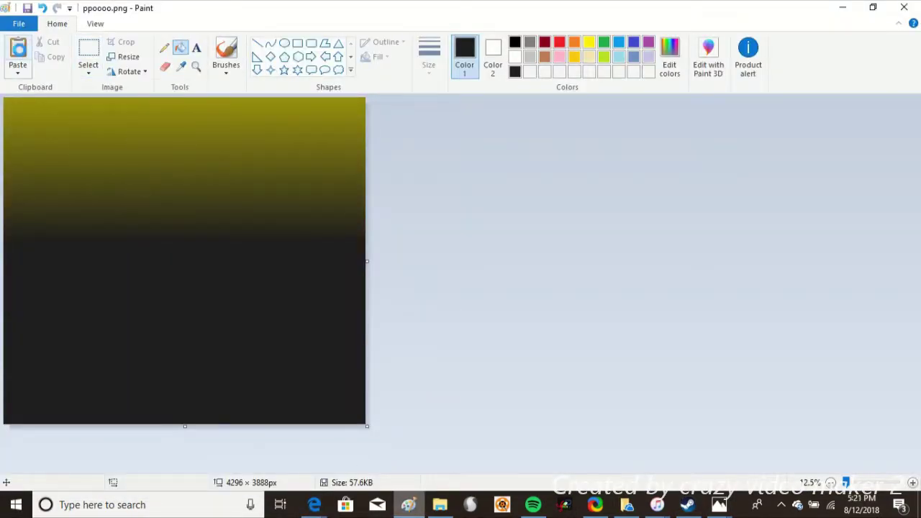
key(ctrl+v)
drag(103, 181, 181, 194)
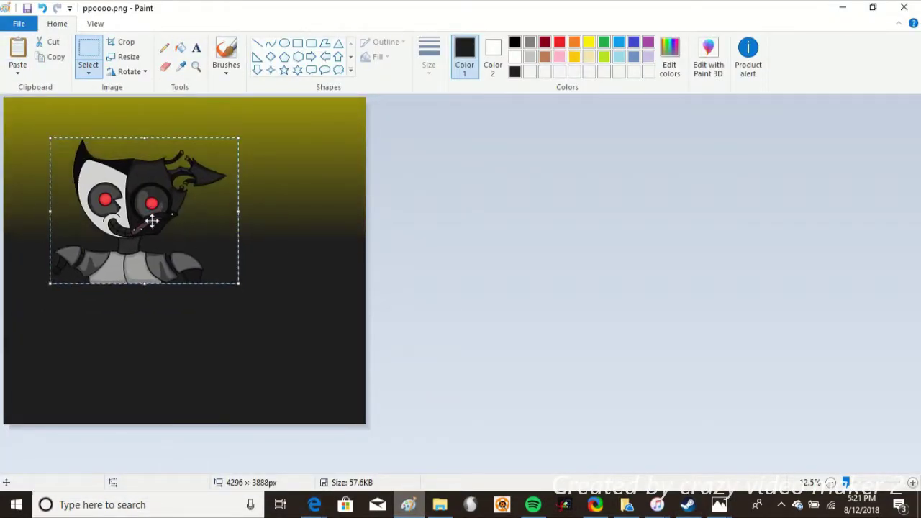
Shift the picture up and left and trim the canvas around the character to 2224 × 1824 px.
click(362, 418)
drag(237, 292, 234, 285)
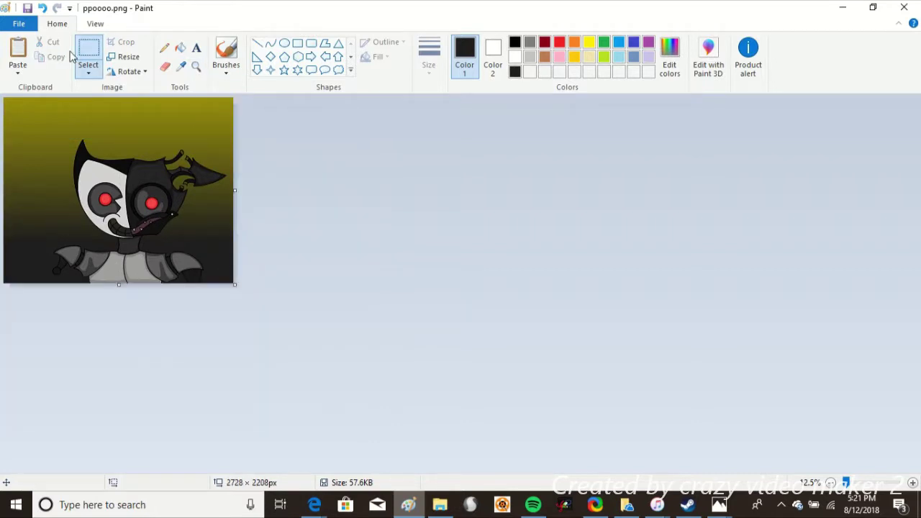
drag(188, 201, 234, 283)
drag(136, 195, 99, 163)
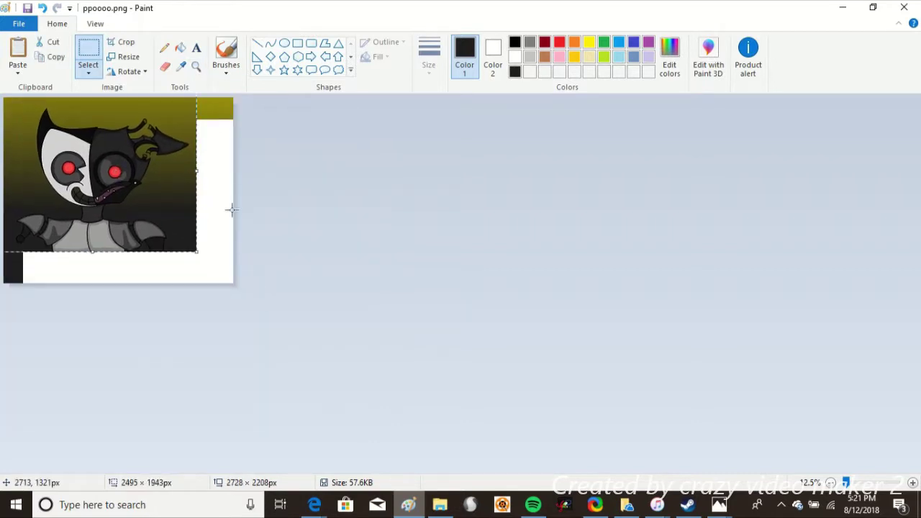
drag(202, 254, 192, 253)
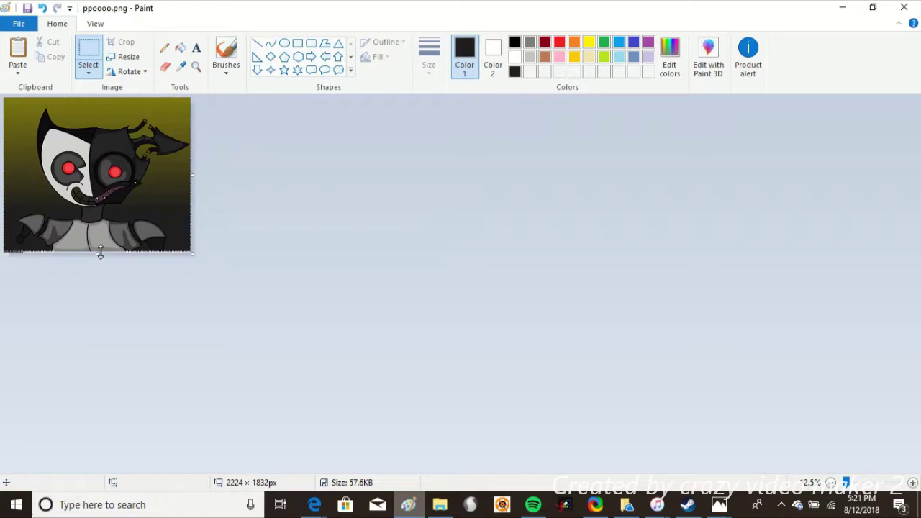
Mix a near-white from the pale gray and fill the lower tooth in the grin's second column with it.
click(196, 66)
click(127, 181)
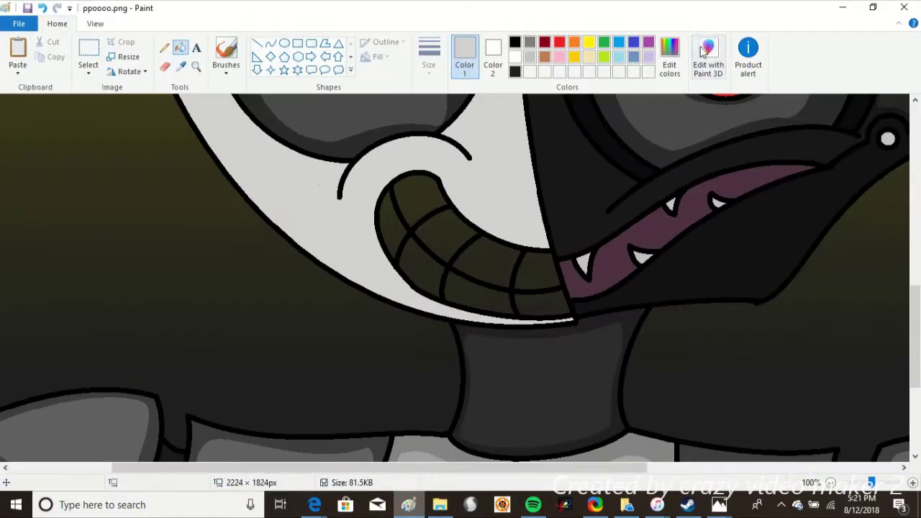
click(669, 58)
click(328, 341)
click(424, 255)
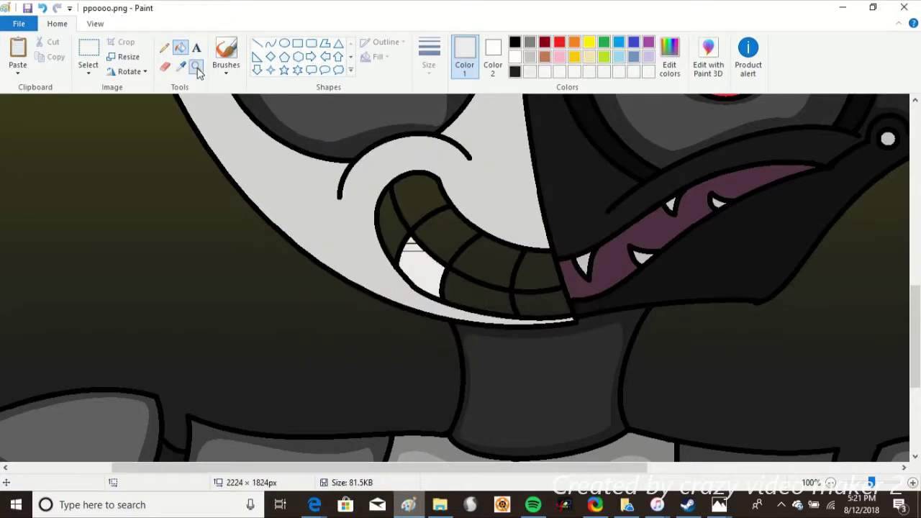
Fill every gradient band of the upper tooth in the grin's second column with near-white.
click(196, 66)
click(454, 263)
click(359, 199)
click(405, 223)
click(405, 227)
click(401, 180)
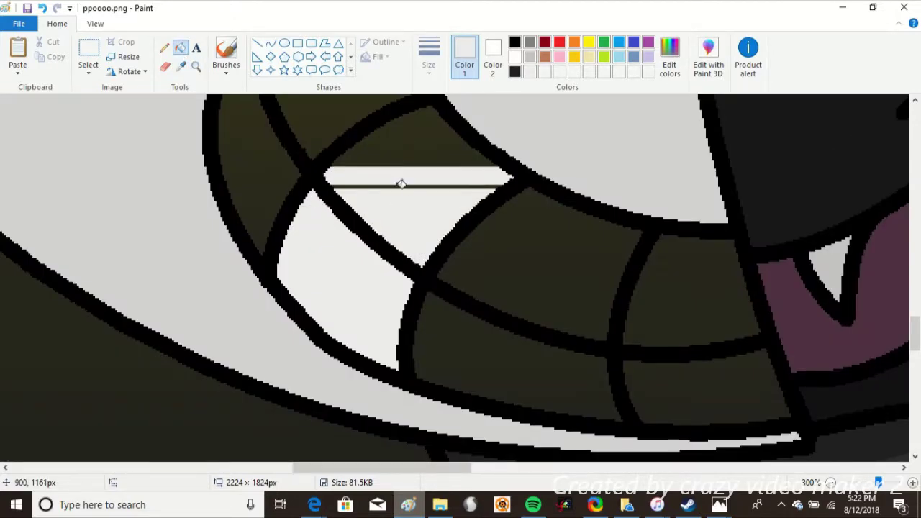
click(410, 160)
click(421, 130)
click(418, 115)
click(428, 147)
Fill the topmost tooth of the grin with near-white, including the thin strips along its outline.
scroll(359, 187, up, 3)
click(320, 199)
click(317, 216)
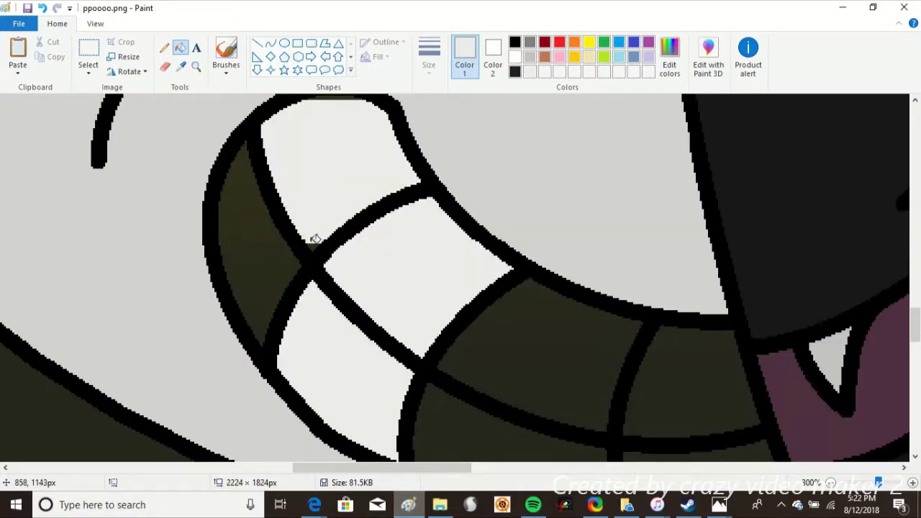
click(313, 242)
click(312, 251)
key(ctrl+z)
click(196, 67)
click(261, 226)
click(274, 228)
scroll(318, 273, up, 5)
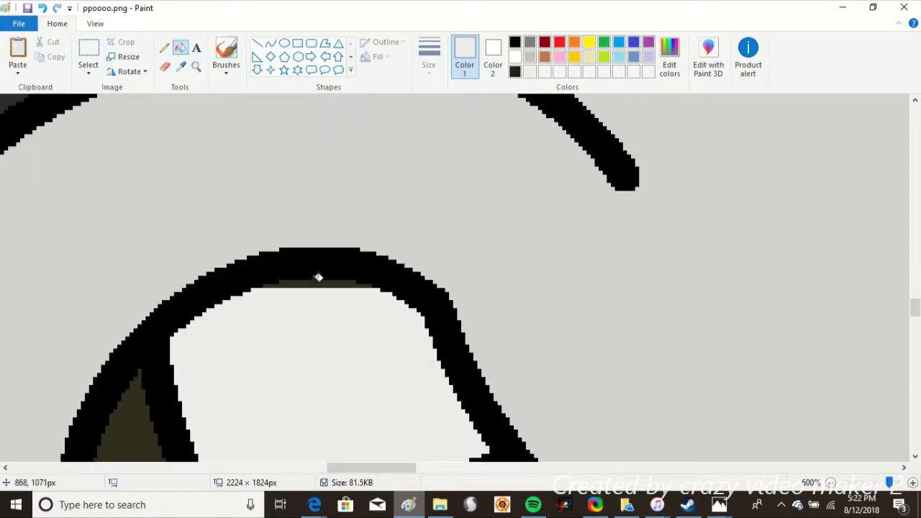
scroll(216, 252, down, 2)
Fill all the gradient bands of the grin's leftmost tooth with near-white.
click(149, 237)
click(149, 309)
scroll(149, 309, down, 3)
click(142, 214)
click(166, 259)
click(173, 316)
click(173, 338)
click(165, 395)
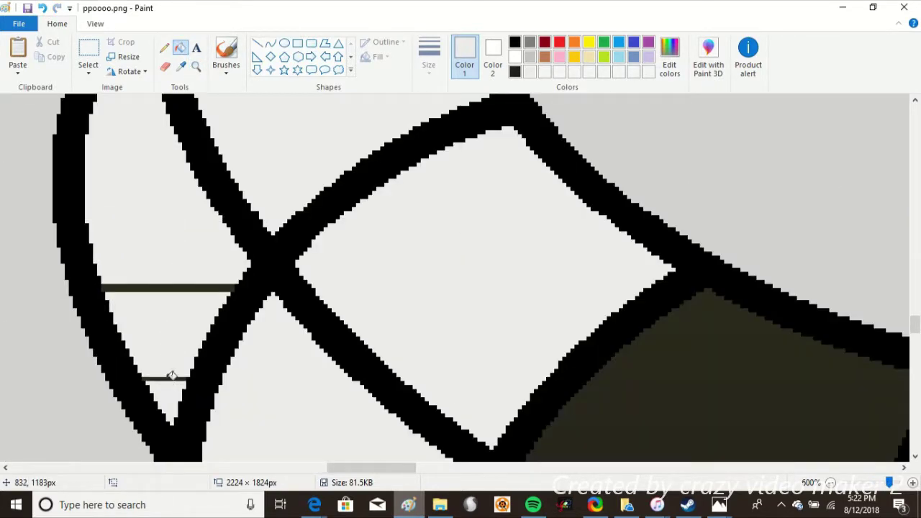
click(169, 289)
Fill the large upper tooth in the grin's third column with near-white, band by band.
scroll(408, 432, down, 3)
scroll(368, 432, right, 5)
click(407, 196)
click(407, 194)
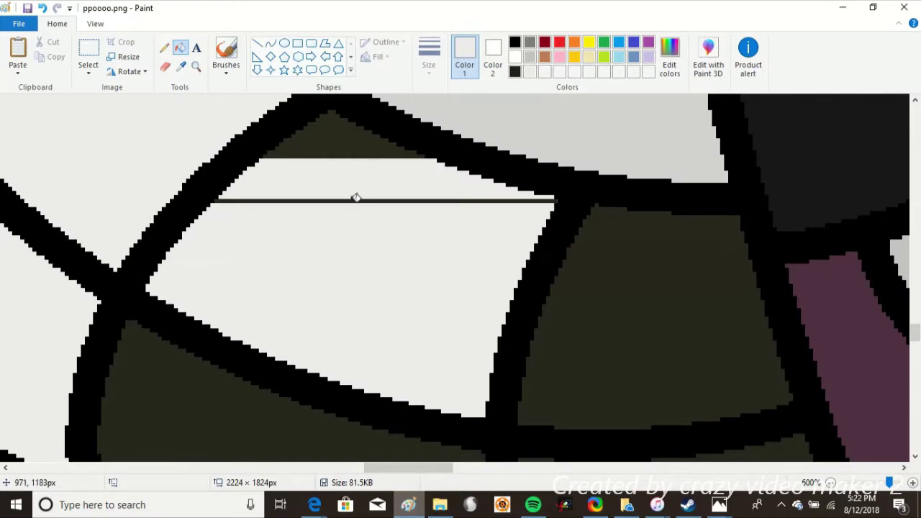
click(355, 199)
click(338, 126)
Fill the lower third-column tooth and the teeth beside the dark half of the face with near-white.
scroll(374, 288, down, 3)
click(324, 237)
click(411, 344)
click(623, 349)
click(647, 374)
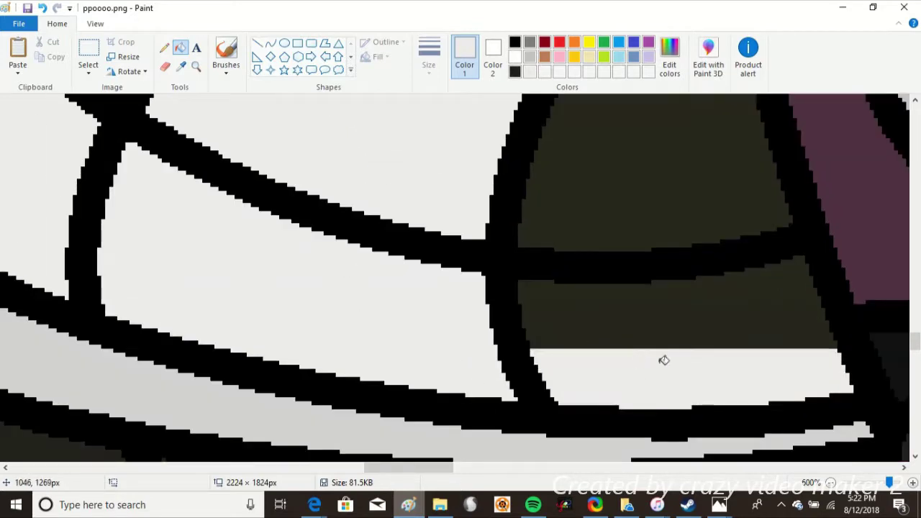
click(665, 320)
click(669, 277)
scroll(669, 222, down, 3)
click(195, 65)
right_click(185, 221)
right_click(186, 222)
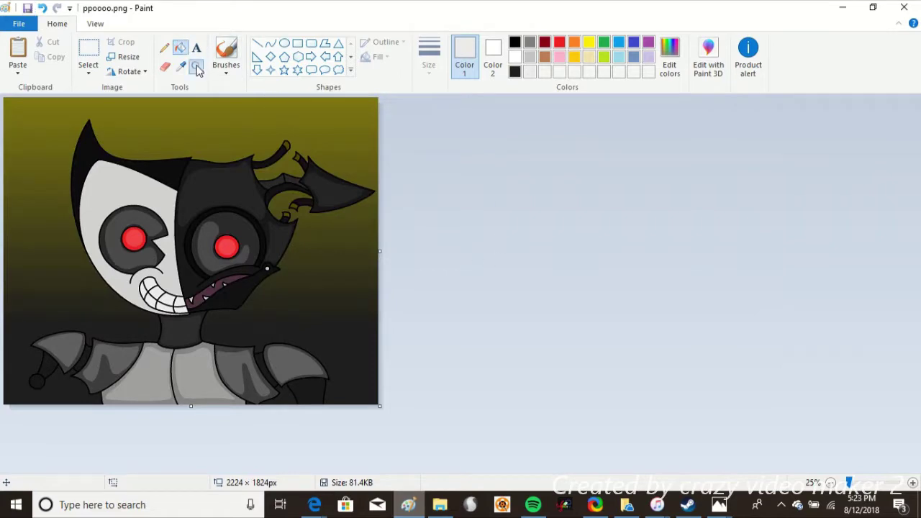
Mix a darker near-black for the upper arm and shoulder joint on the character's right-hand side of the picture.
click(42, 8)
key(ctrl+y)
right_click(265, 261)
click(265, 261)
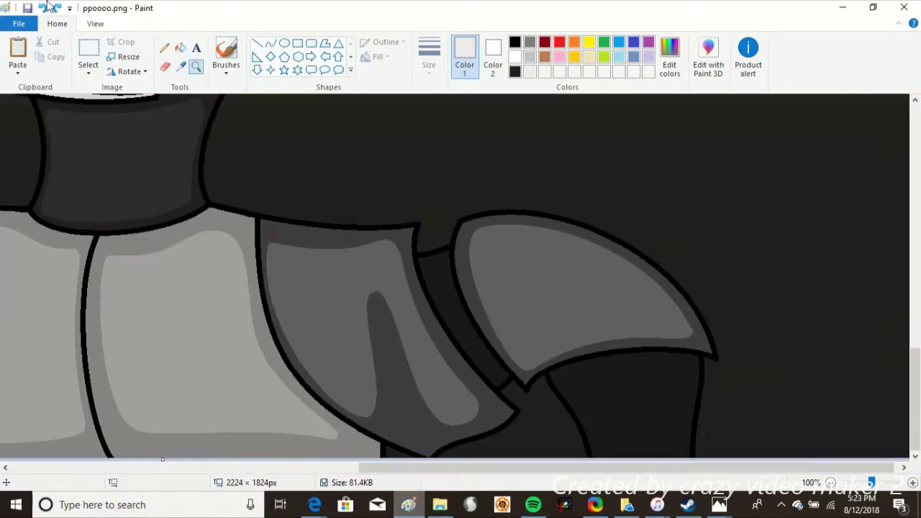
click(668, 378)
click(669, 57)
click(335, 344)
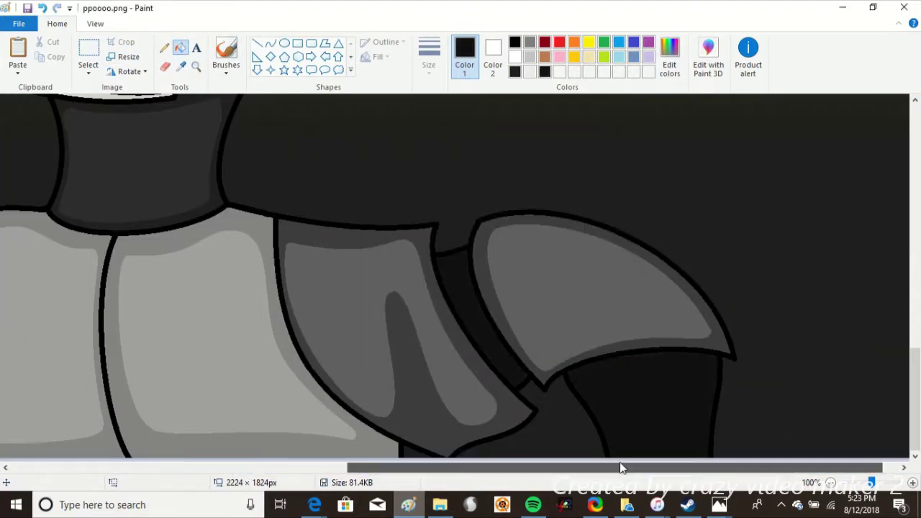
Darken the arm, round hand and shoulder joint on the left side of the picture to near-black.
scroll(620, 462, left, 5)
click(669, 58)
click(335, 342)
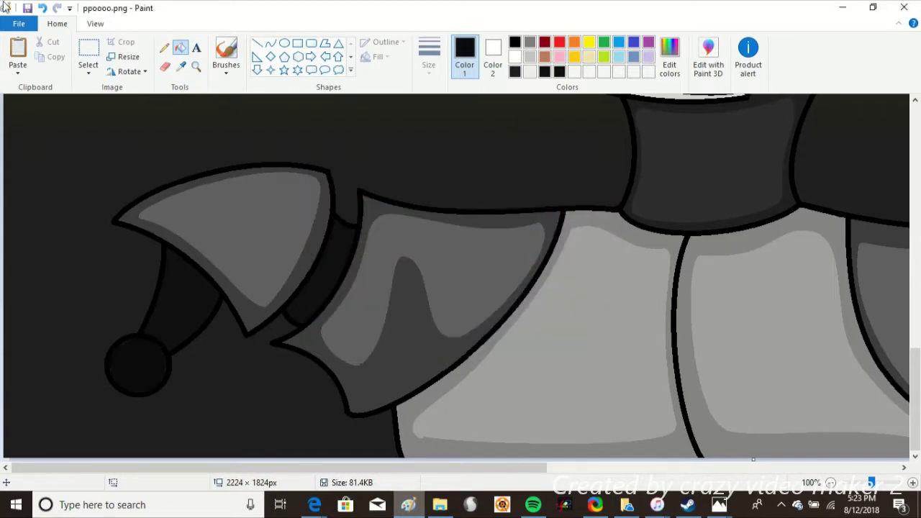
right_click(424, 207)
scroll(509, 242, down, 3)
scroll(509, 242, up, 3)
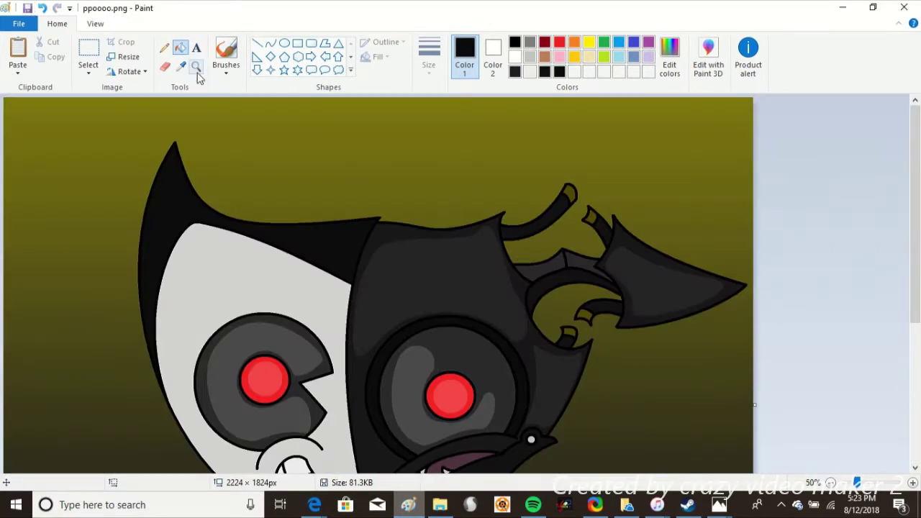
right_click(267, 268)
Open ppoooo.png from the recent files in Photos to view the finished picture.
click(901, 8)
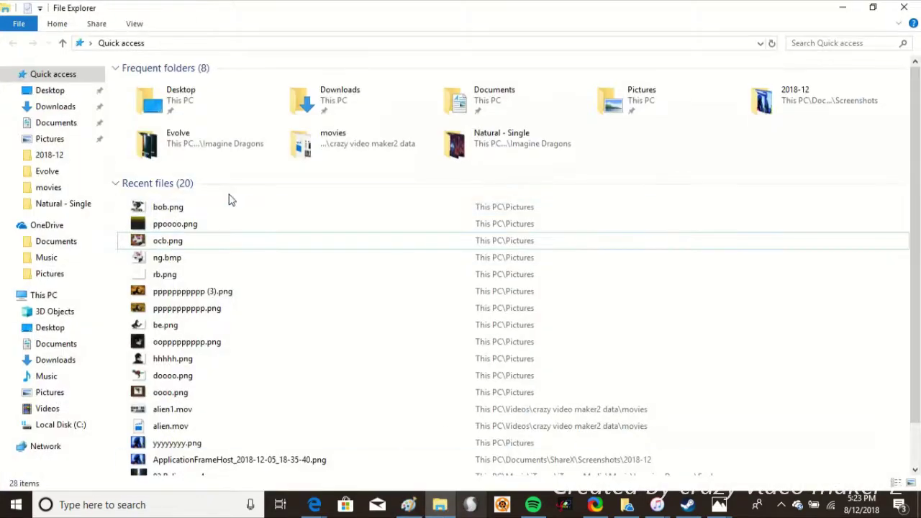
click(174, 209)
double_click(190, 209)
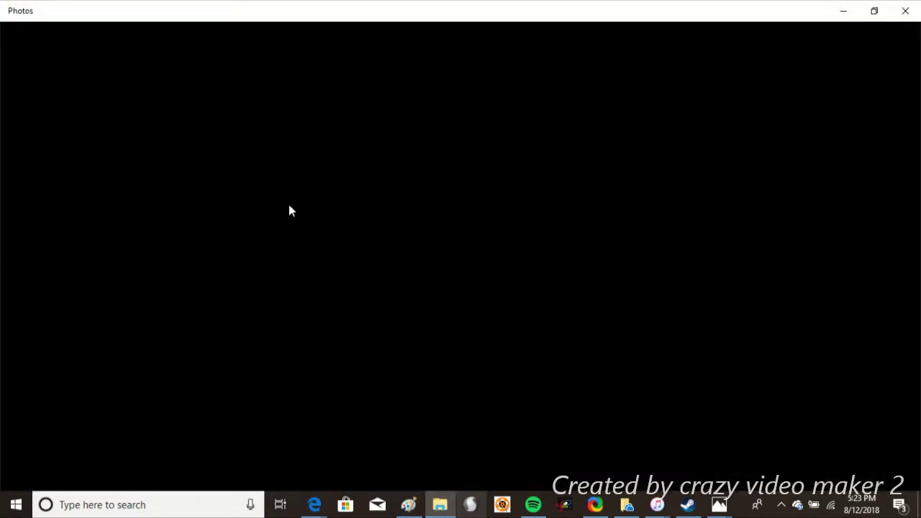
key(alt+F4)
click(198, 228)
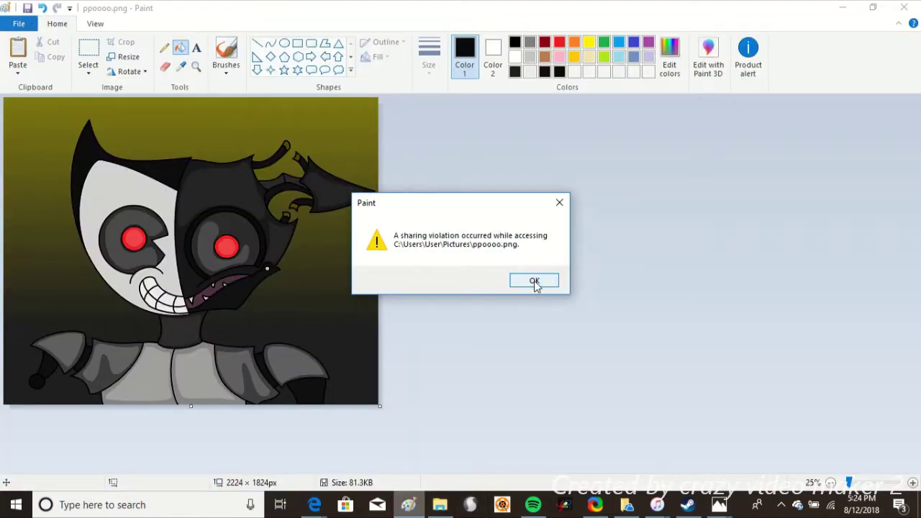
click(533, 280)
mouse_move(719, 505)
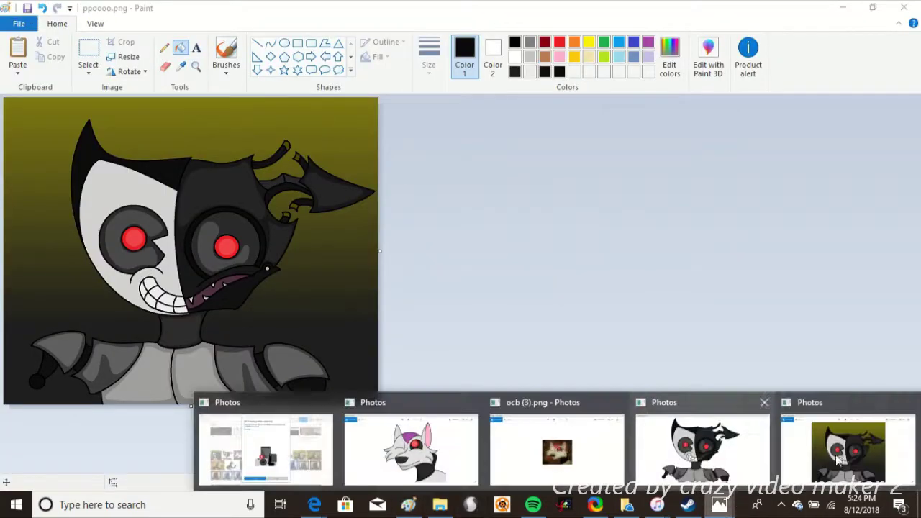
click(843, 448)
click(408, 504)
click(439, 505)
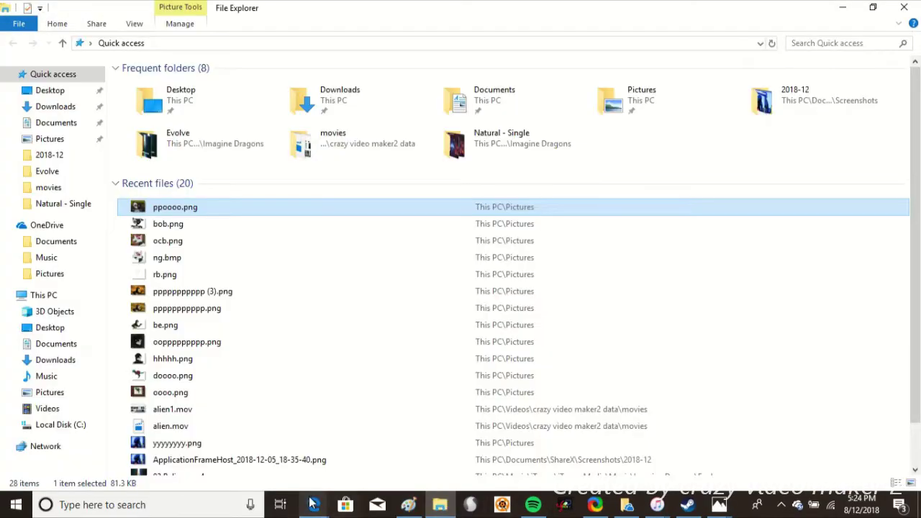
click(407, 504)
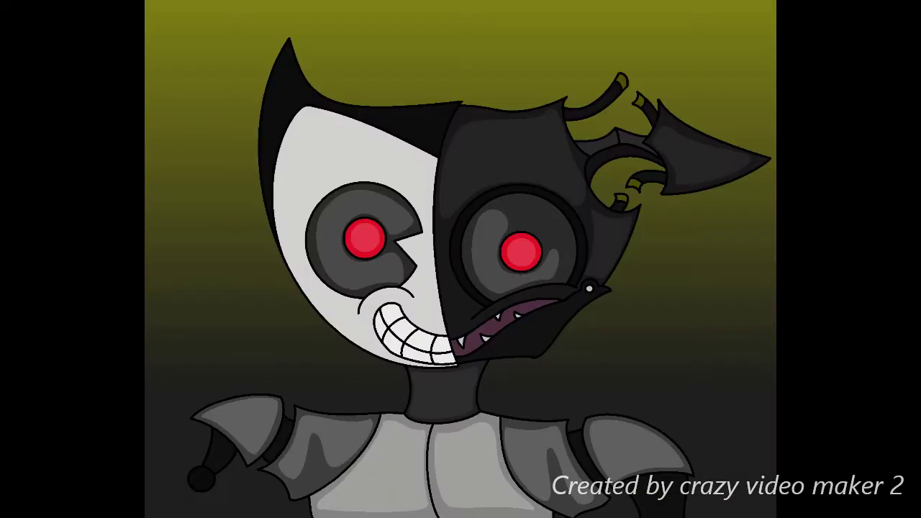